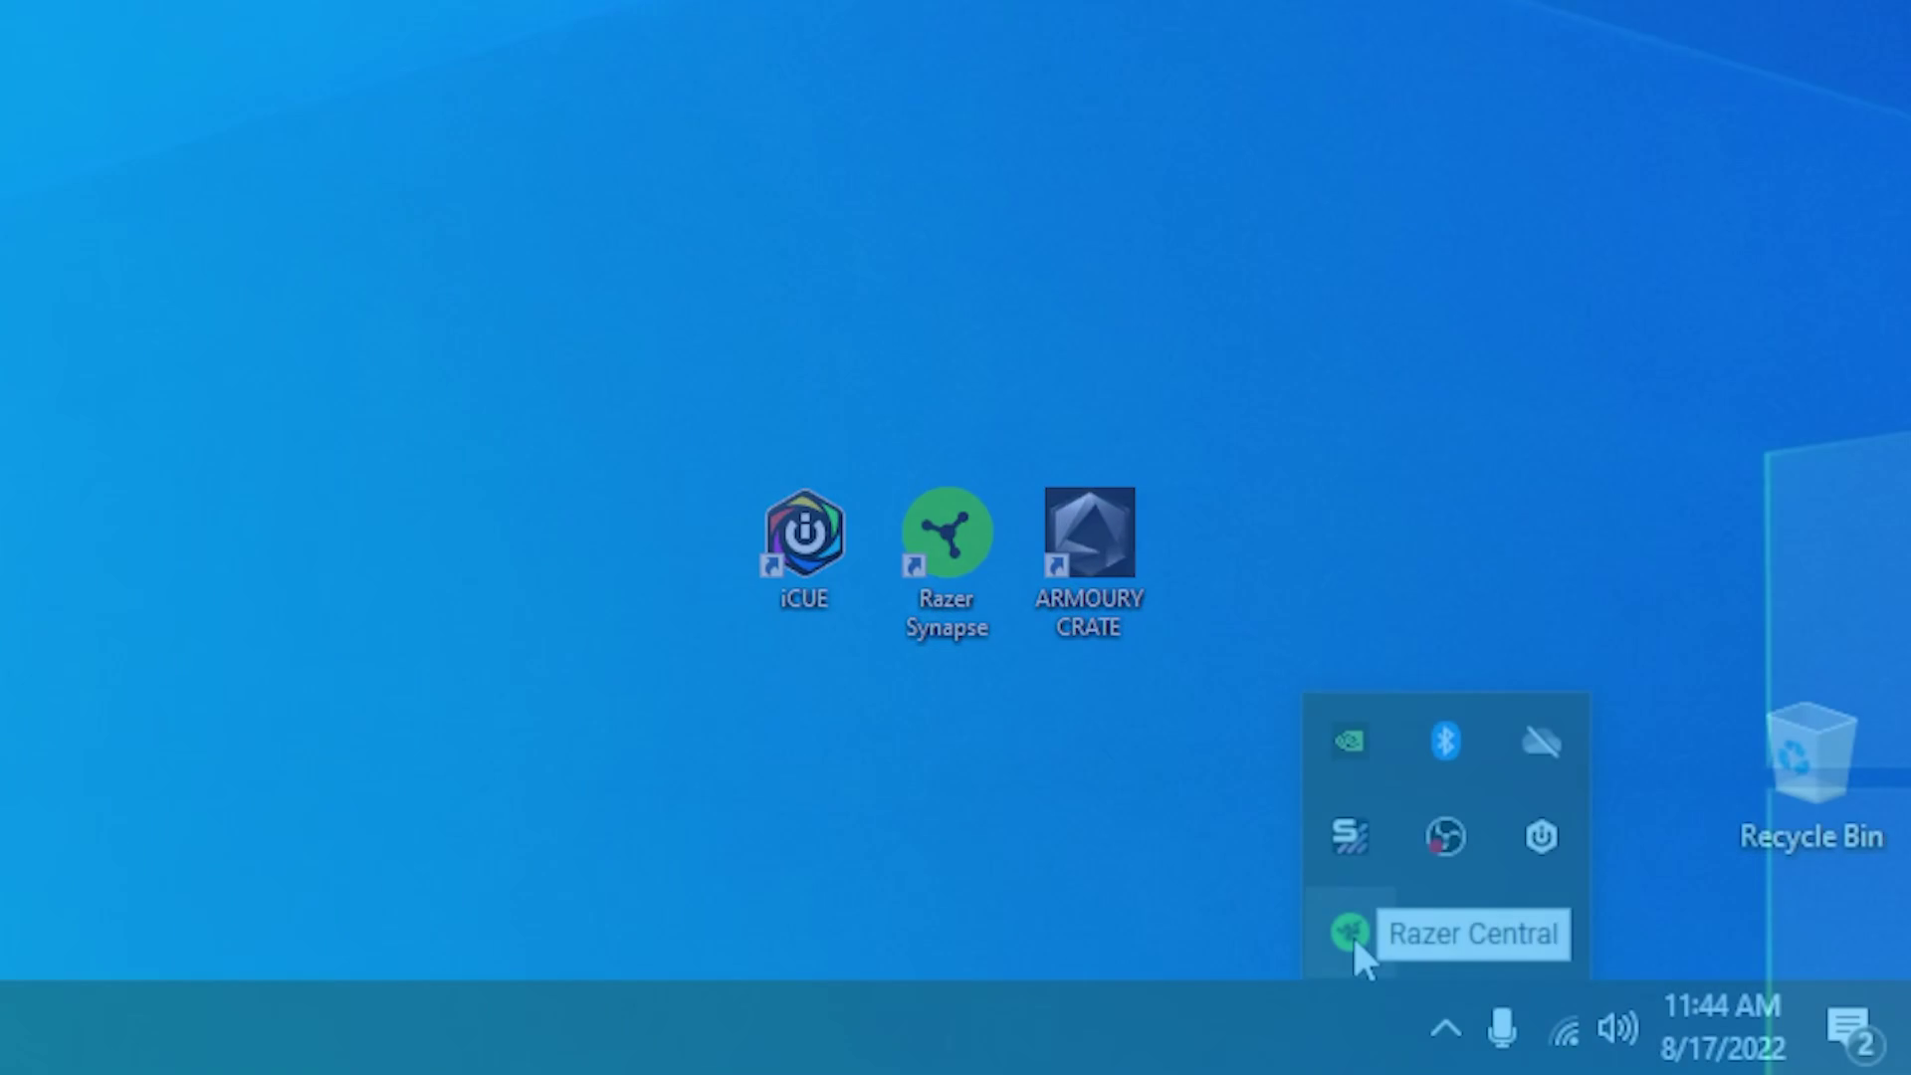
- Exit all Razer apps and quit iCUE from the system tray, then bring up Start
{"action": "right_click", "coordinate": [1353, 934]}
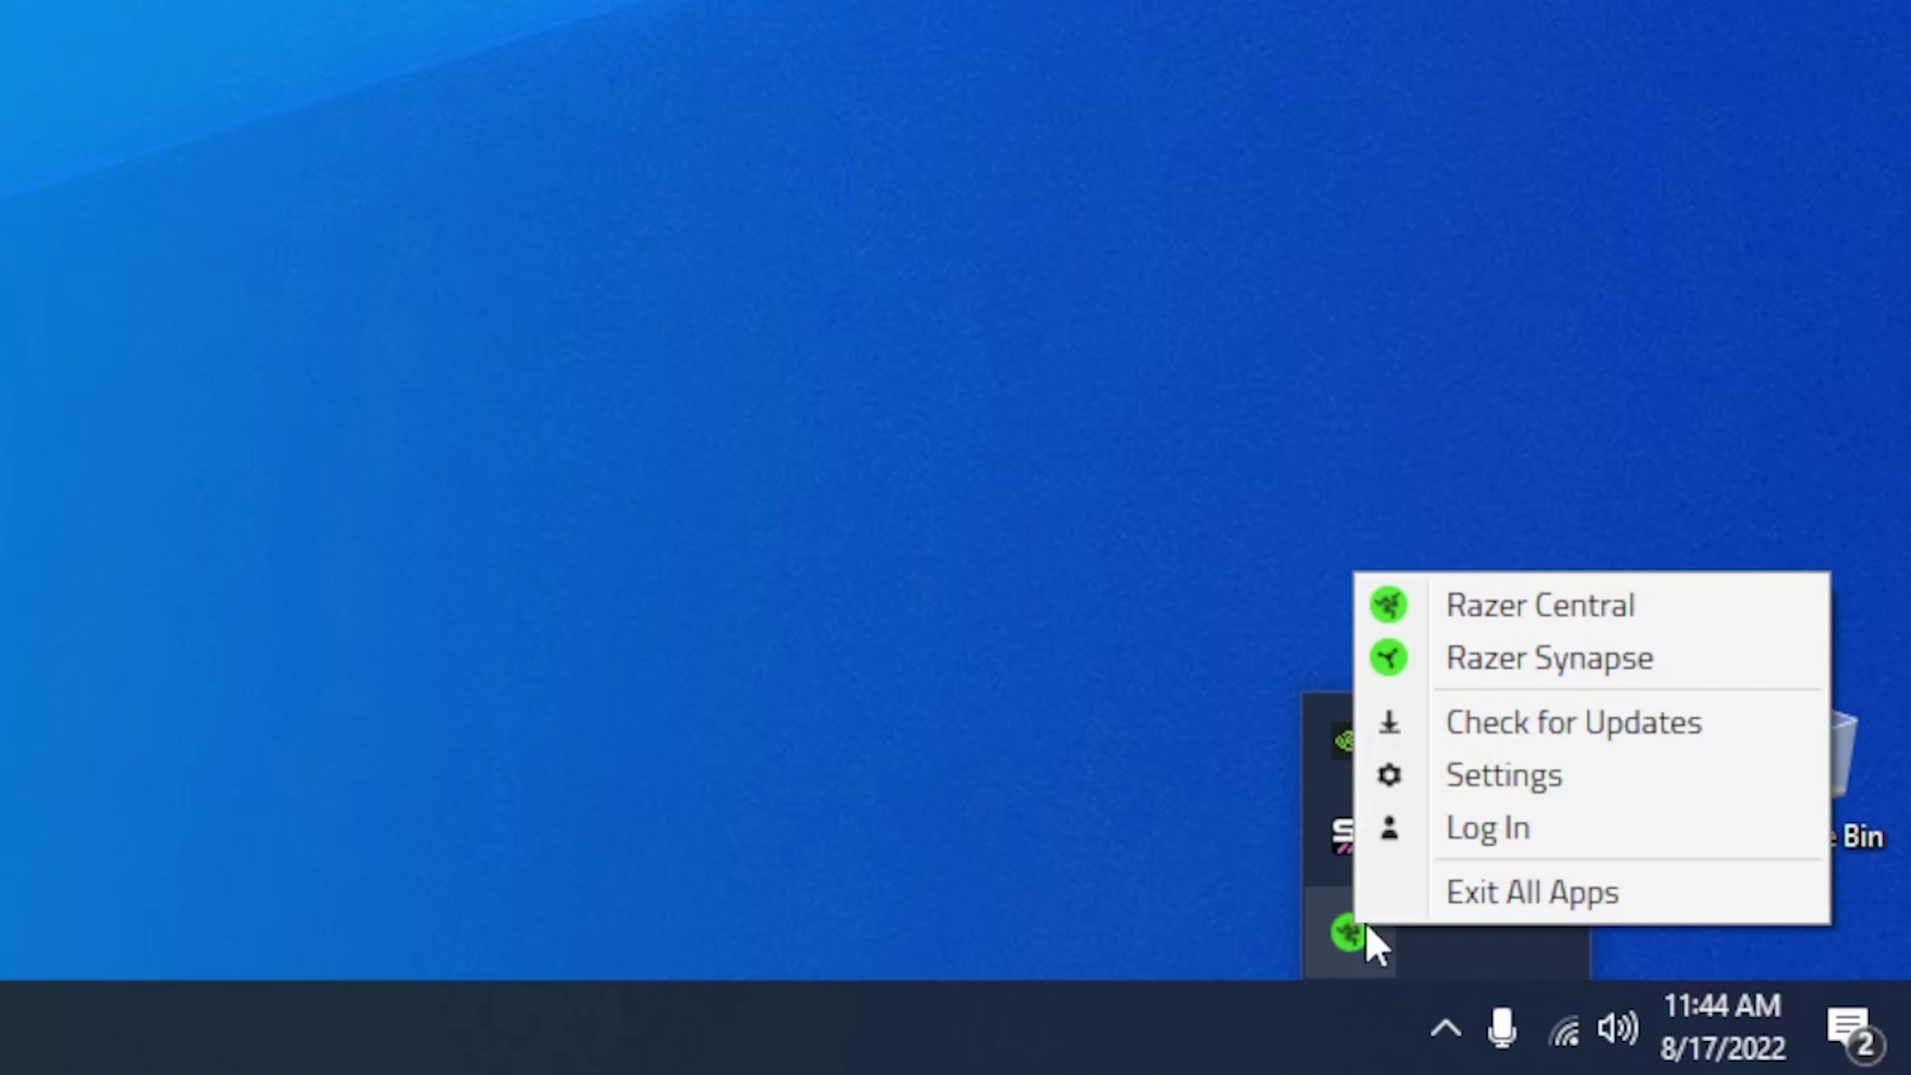
{"action": "left_click", "coordinate": [1514, 892]}
{"action": "right_click", "coordinate": [1550, 918]}
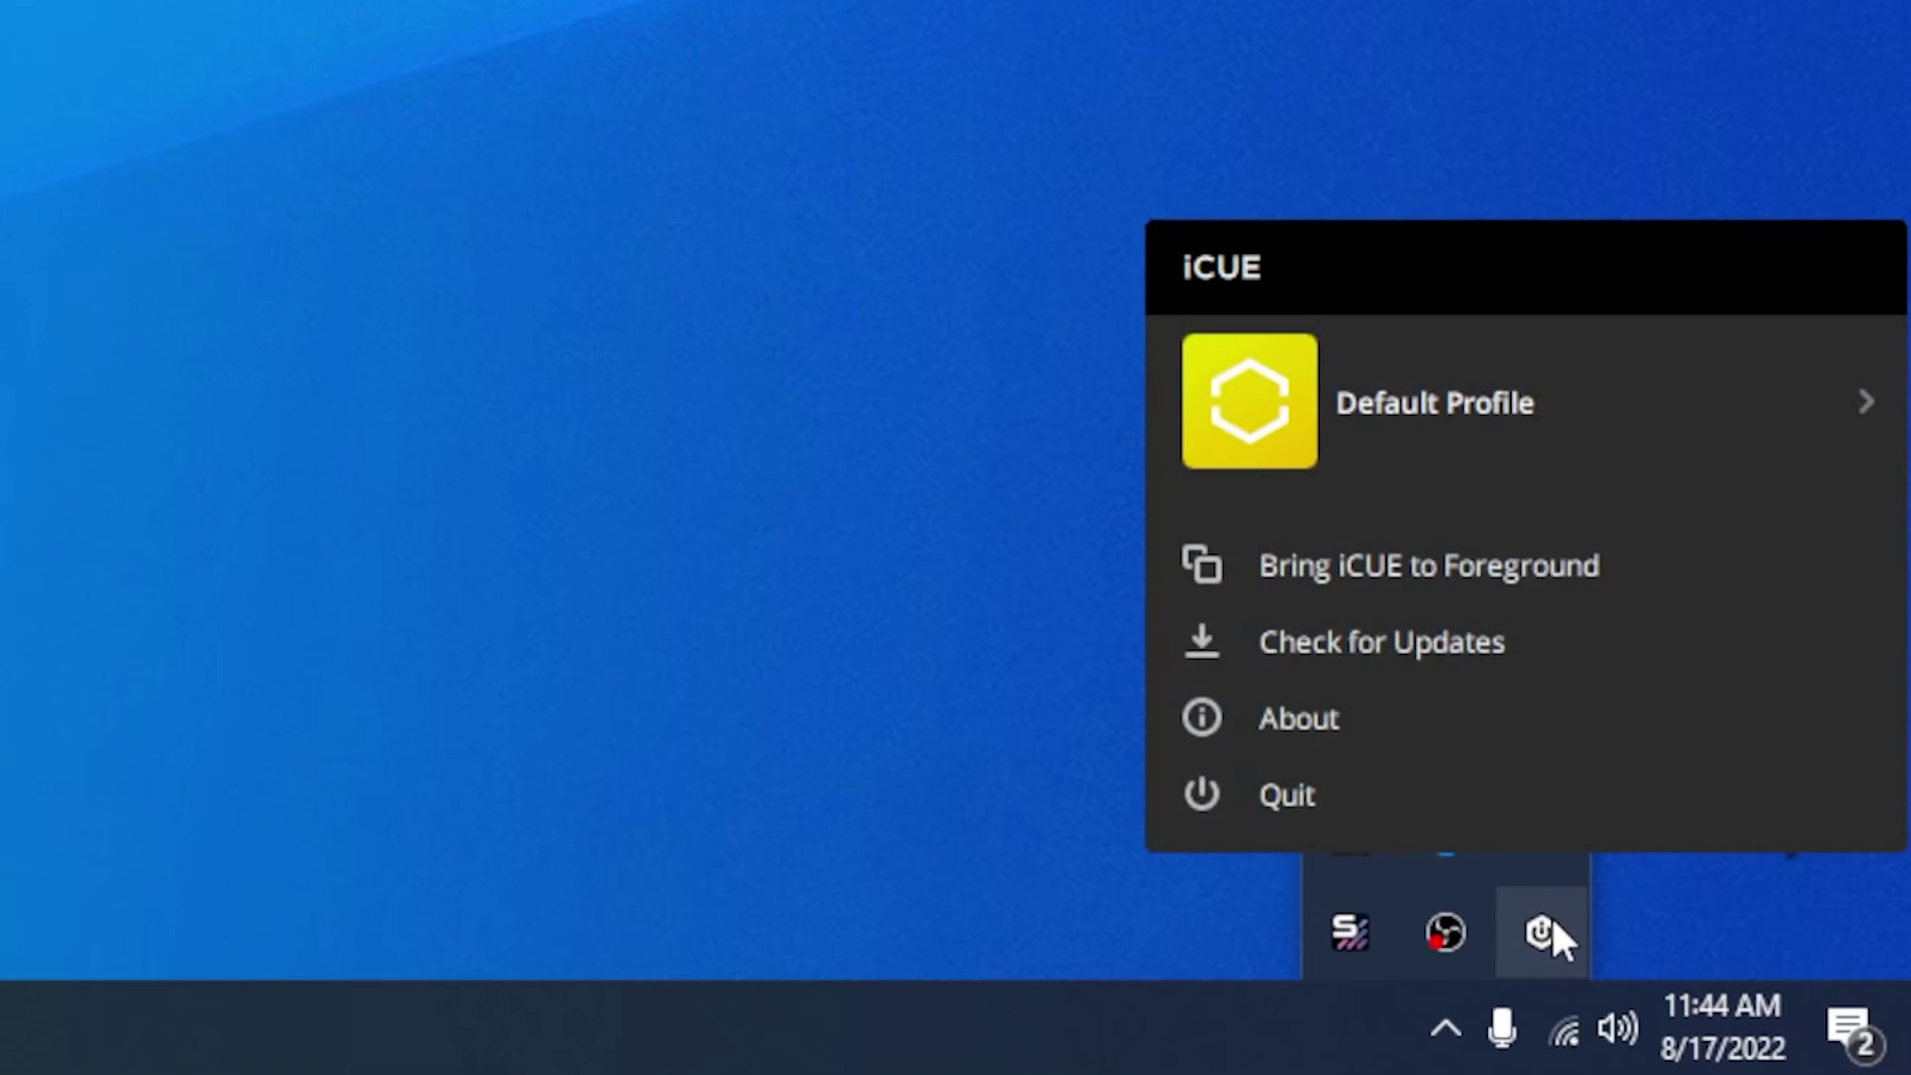
{"action": "left_click", "coordinate": [1341, 815]}
{"action": "left_click", "coordinate": [58, 1025]}
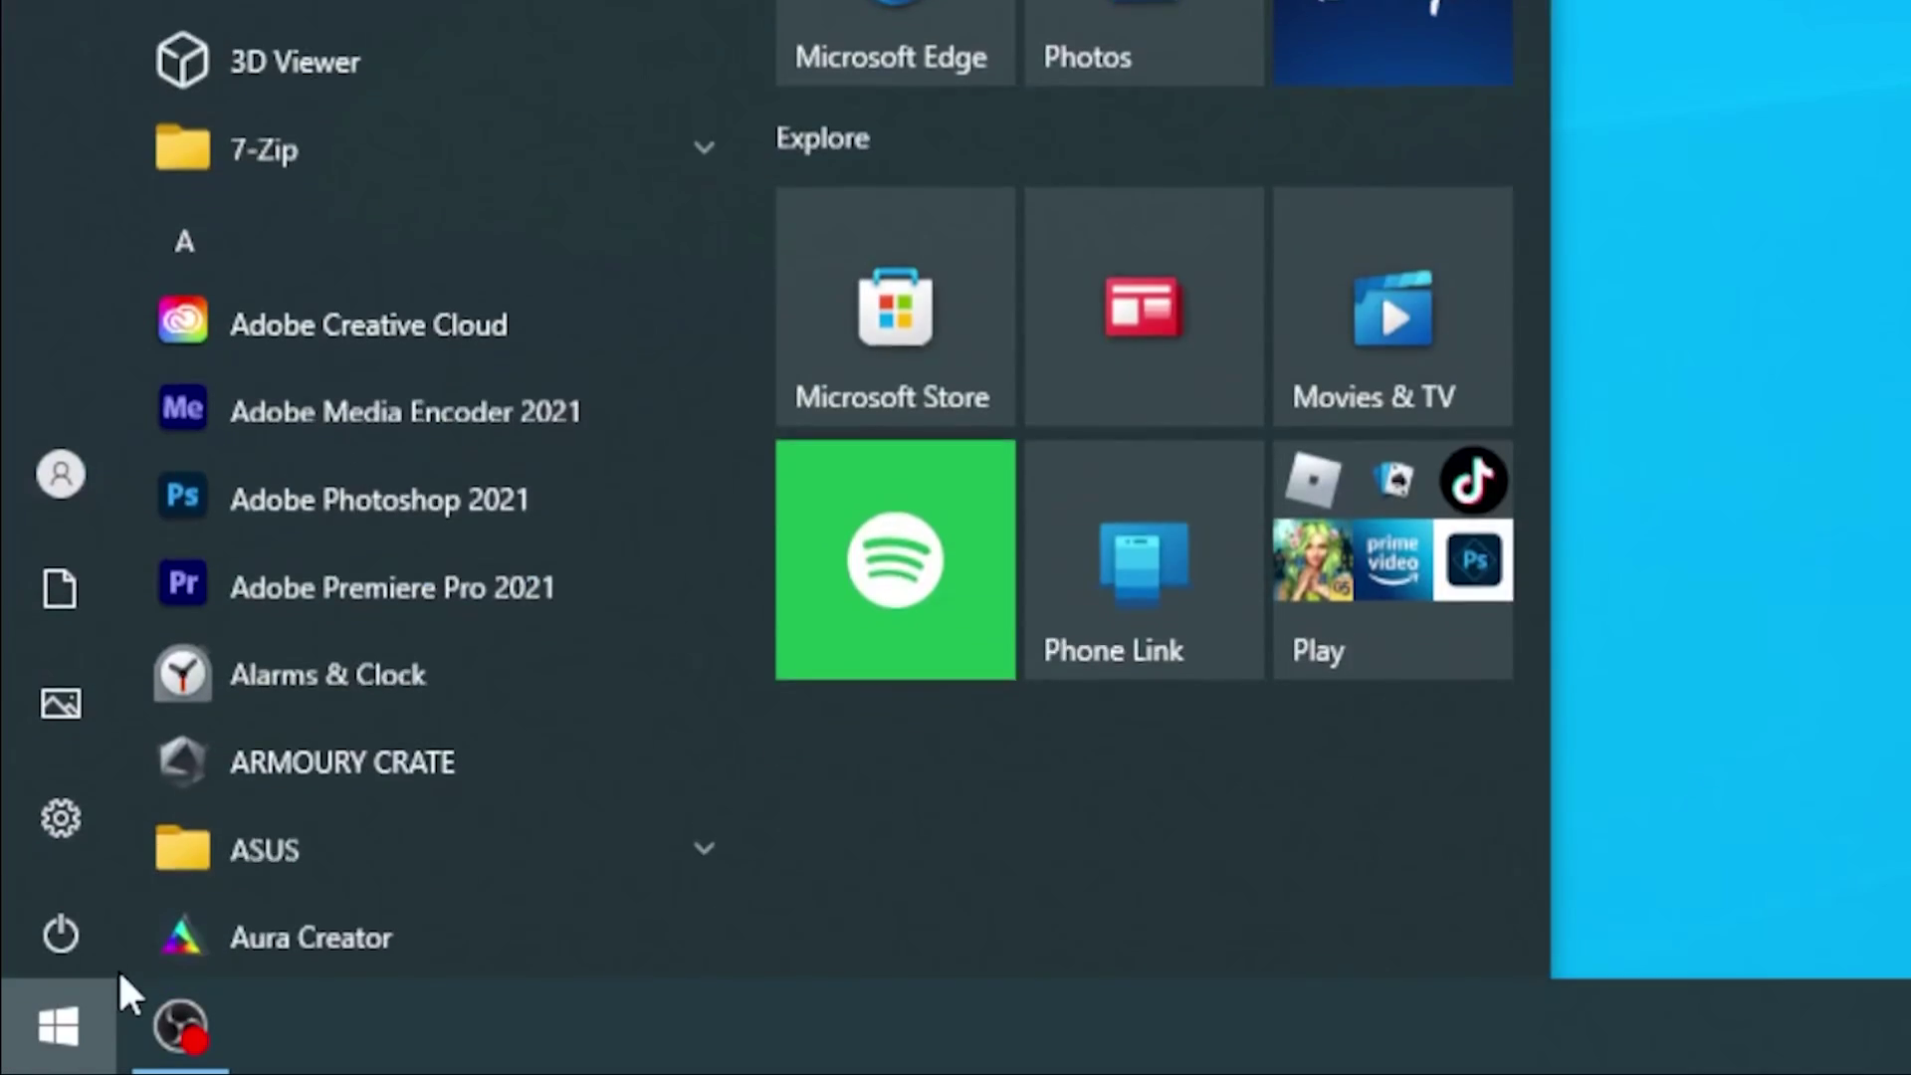
- Open Task Manager and end the Razer Synapse Service process
{"action": "type", "text": "task"}
{"action": "right_click", "coordinate": [396, 554]}
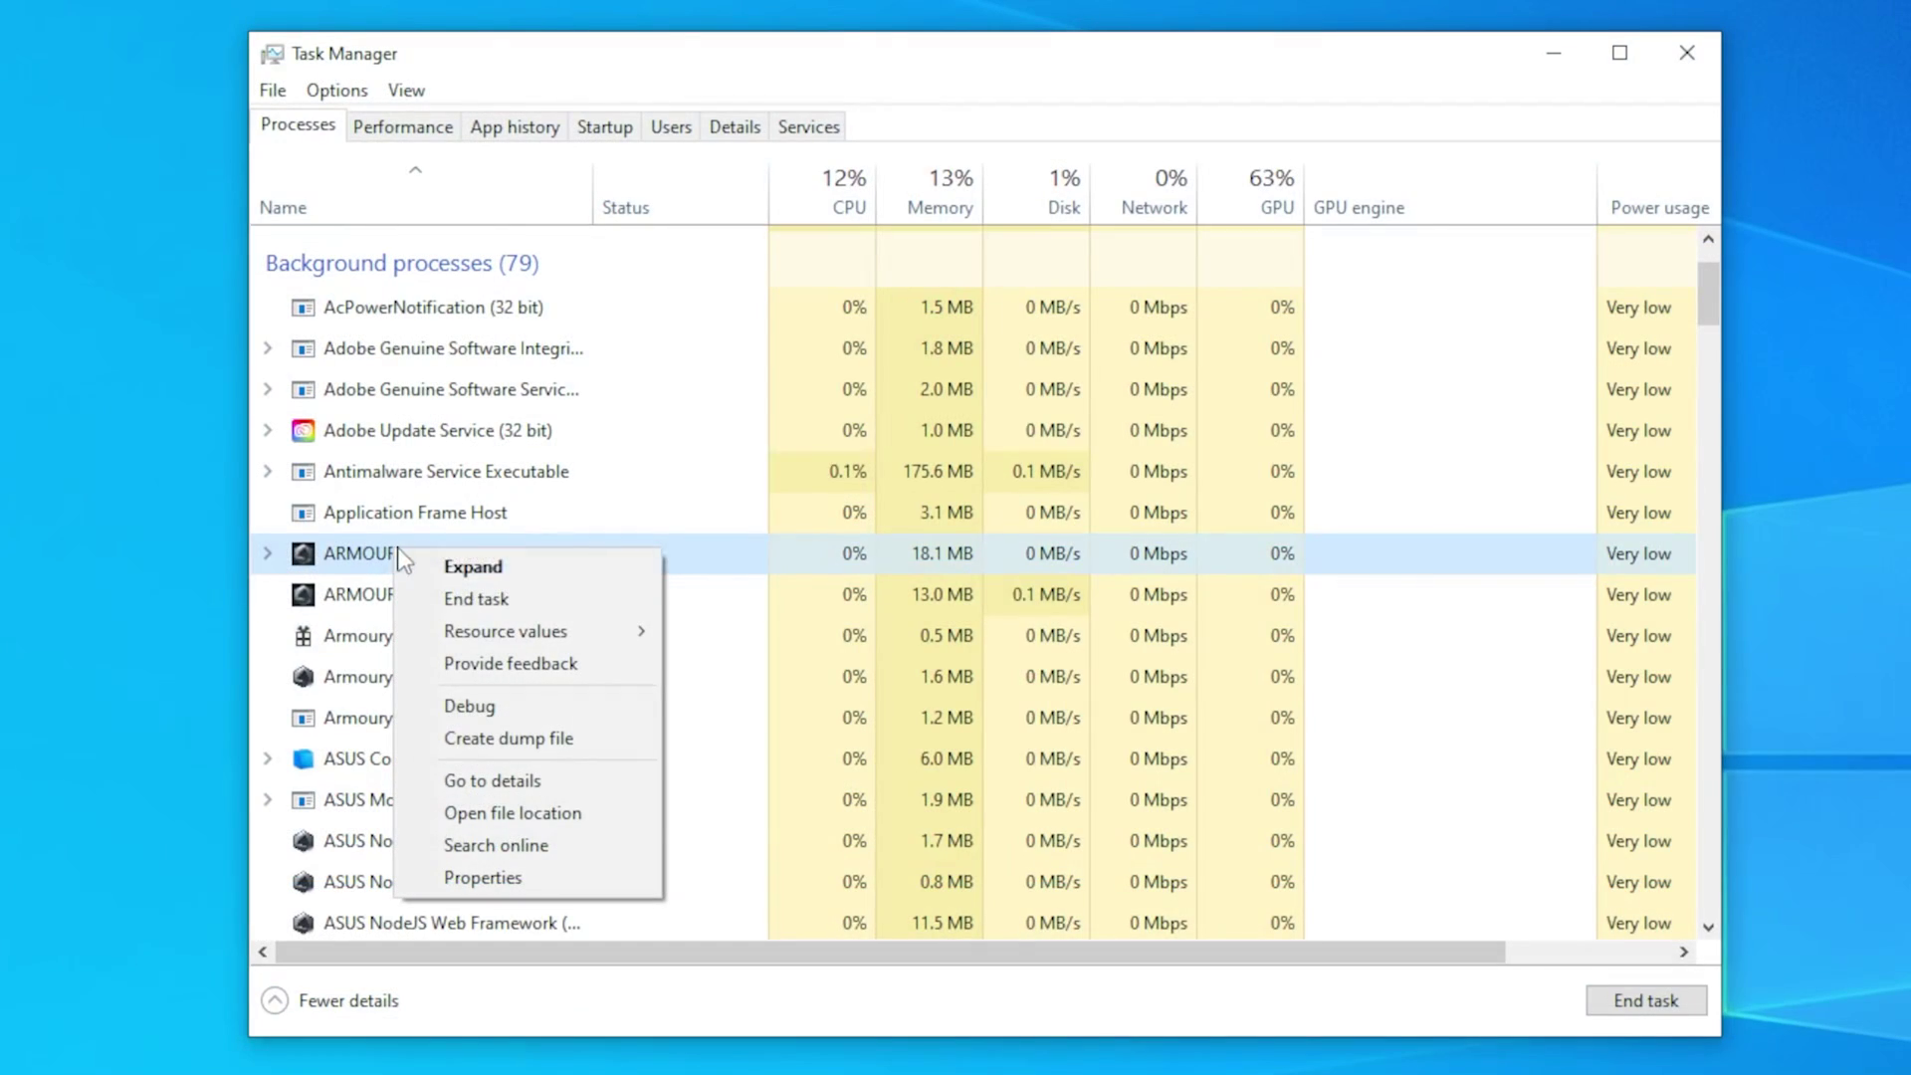
{"action": "left_click", "coordinate": [470, 597]}
{"action": "scroll", "coordinate": [497, 598], "scroll_direction": "down", "scroll_amount": 12}
{"action": "right_click", "coordinate": [518, 604]}
{"action": "left_click", "coordinate": [573, 649]}
{"action": "right_click", "coordinate": [513, 603]}
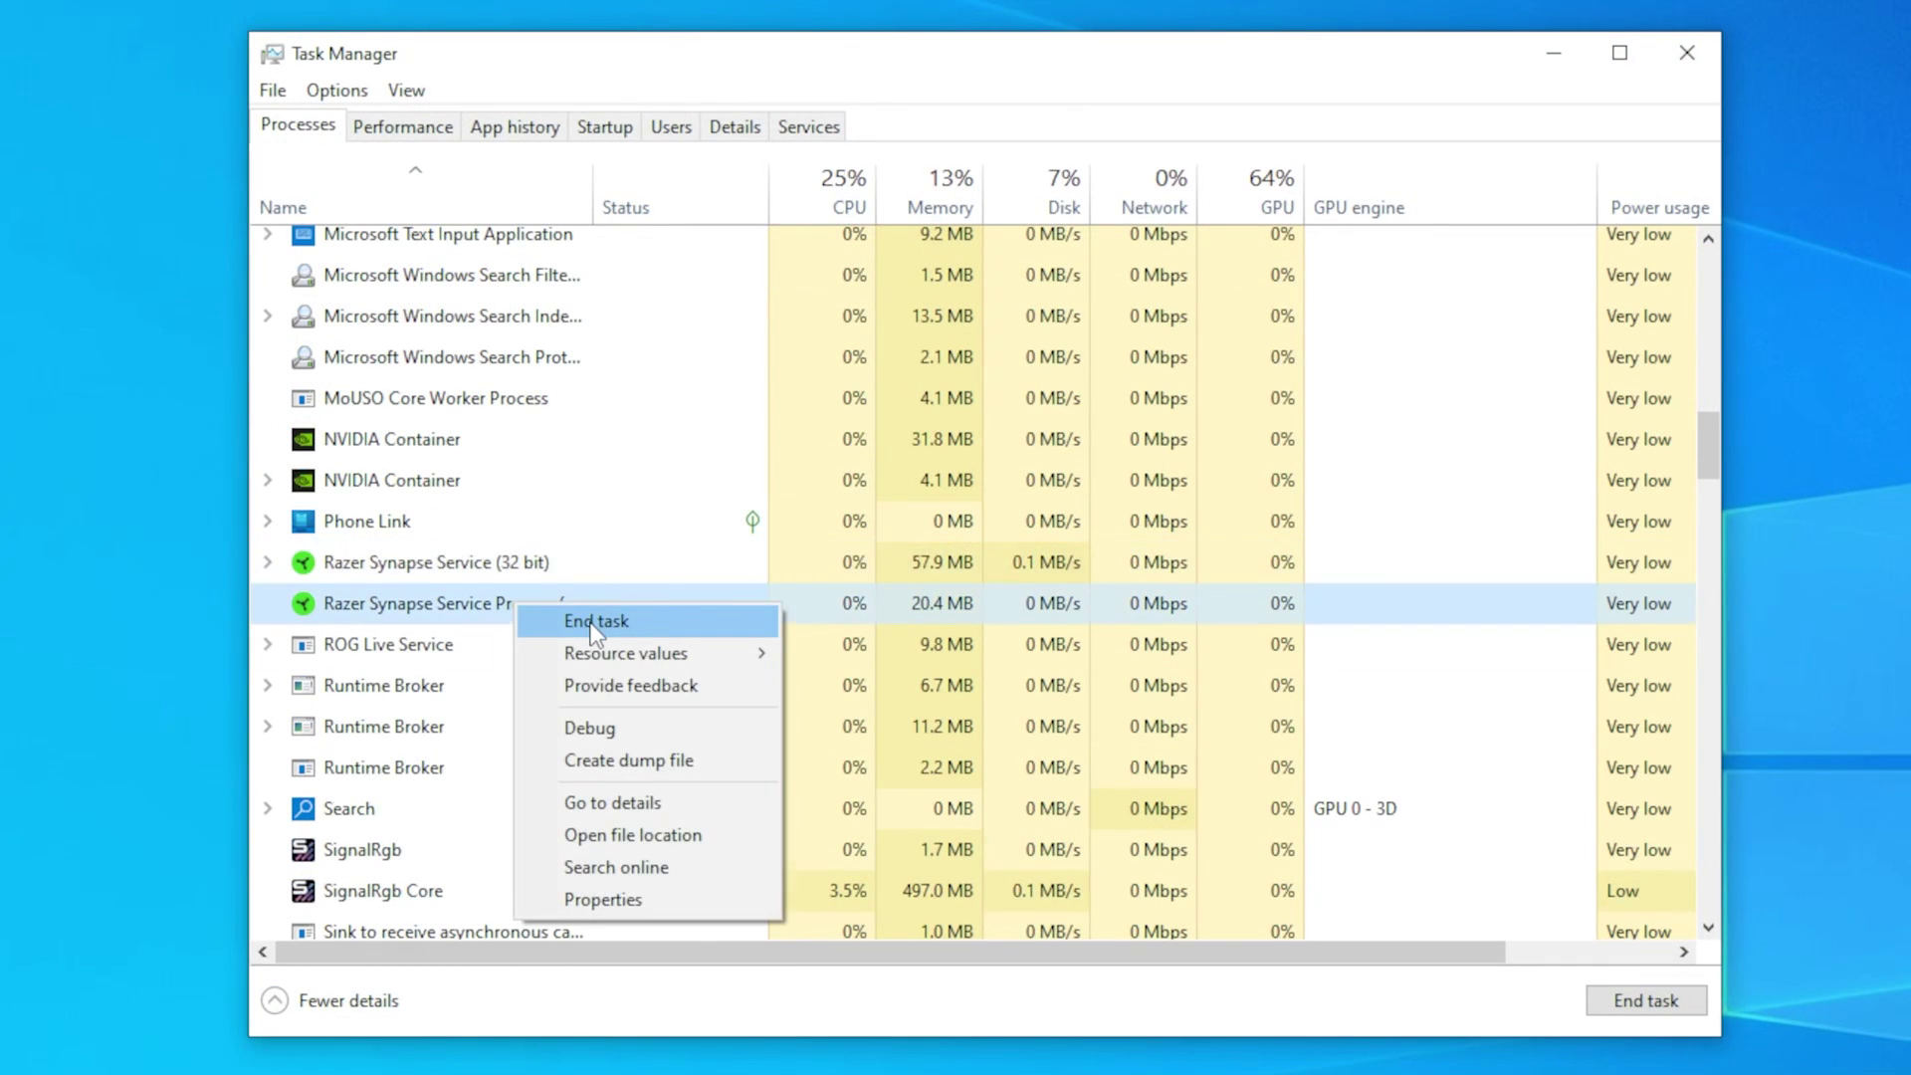
{"action": "left_click", "coordinate": [593, 621]}
- End the LightingService process and start uninstalling ROG Live Service
{"action": "scroll", "coordinate": [452, 500], "scroll_direction": "down", "scroll_amount": 5}
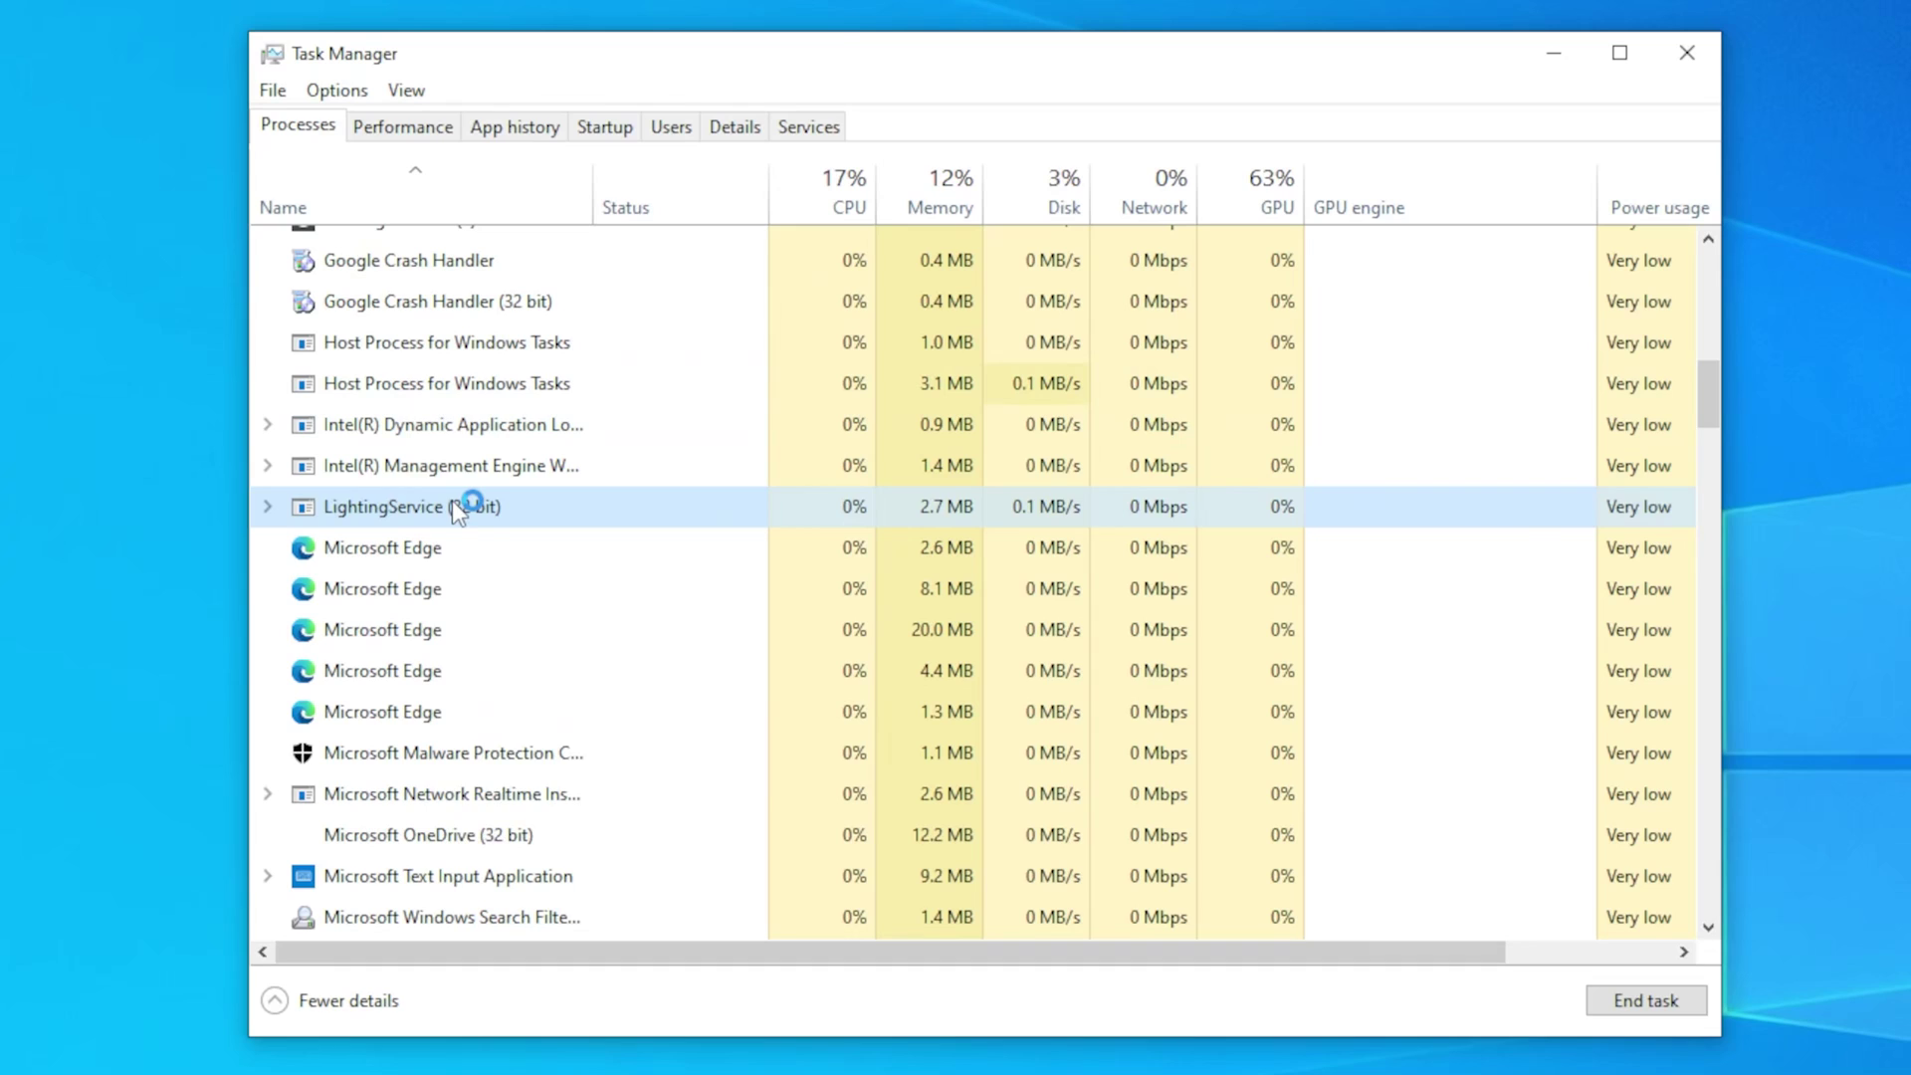
{"action": "right_click", "coordinate": [453, 502]}
{"action": "left_click", "coordinate": [852, 512]}
{"action": "right_click", "coordinate": [575, 510]}
{"action": "left_click", "coordinate": [662, 560]}
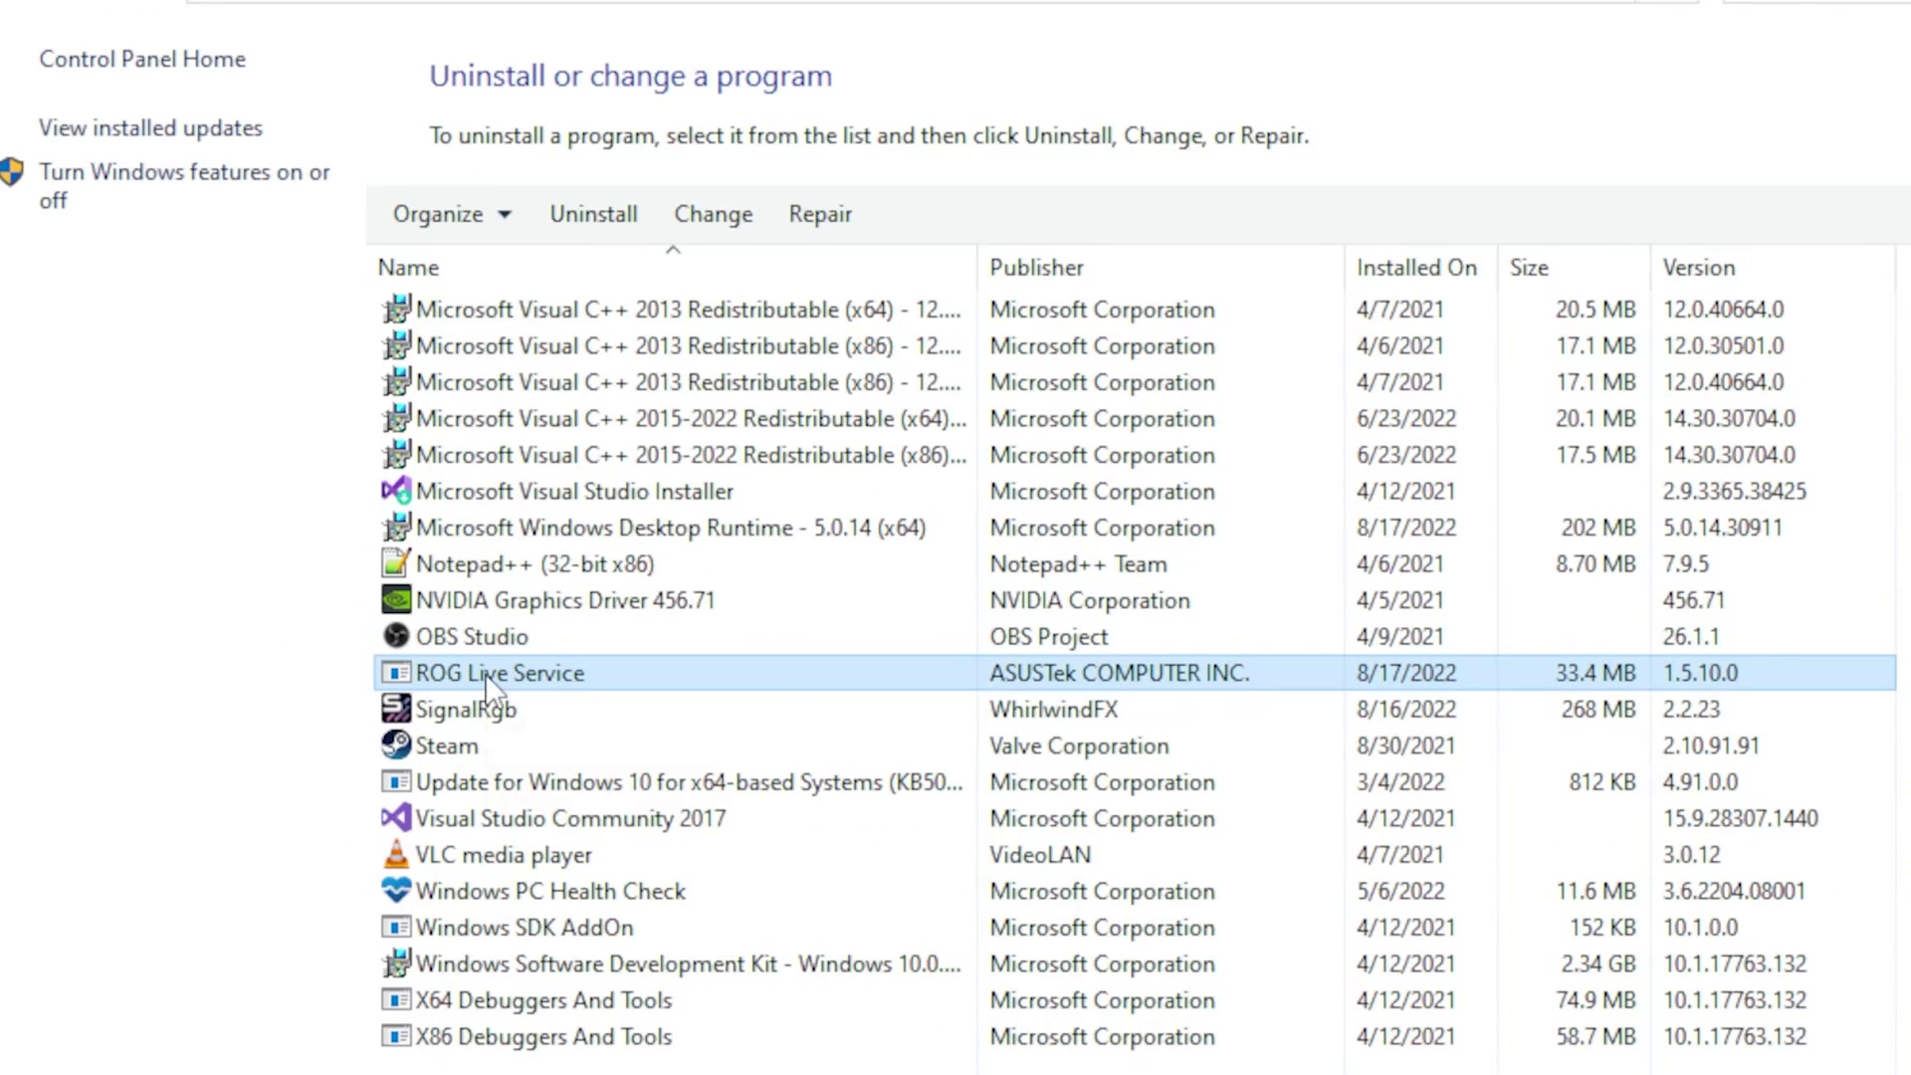
{"action": "right_click", "coordinate": [486, 673]}
{"action": "left_click", "coordinate": [560, 703]}
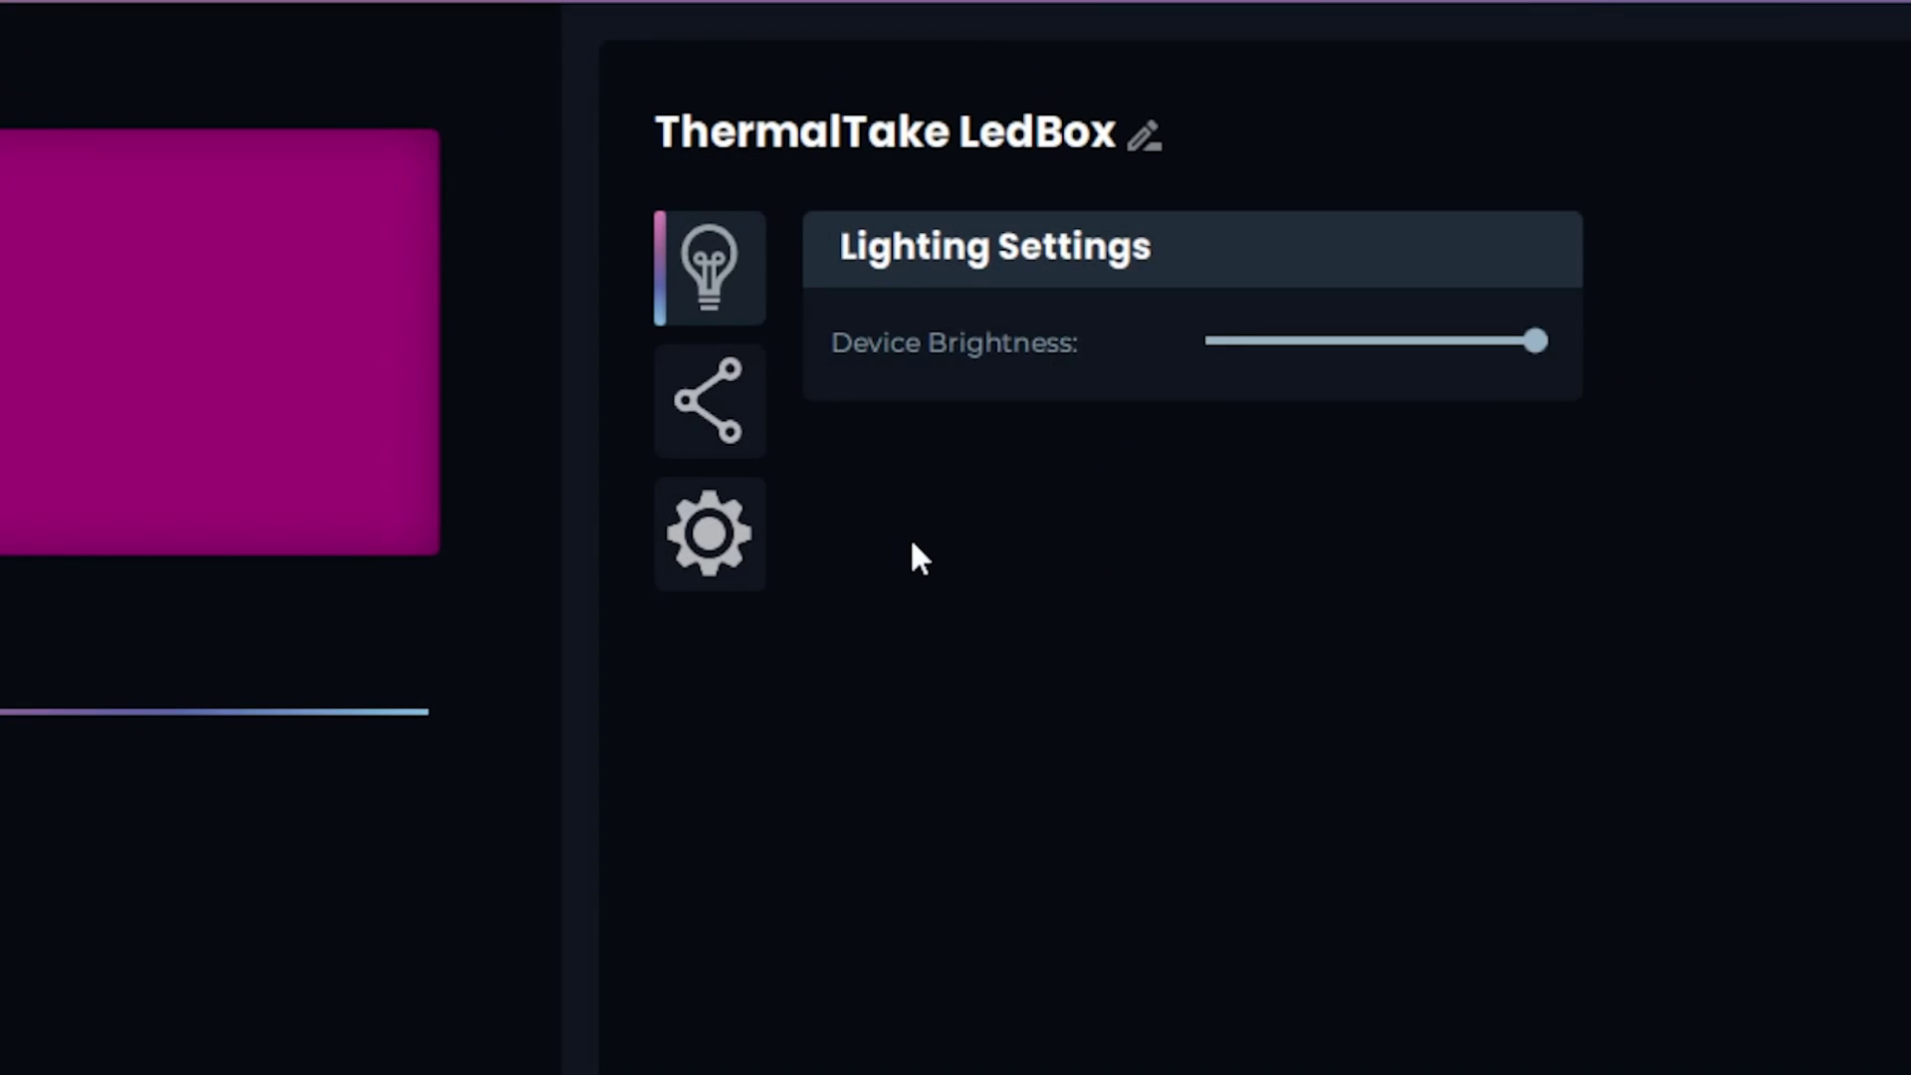
- Add a ThermalTake Riing Quad 12 Fan to each of the LedBox's Channels 1, 2 and 3
{"action": "left_click", "coordinate": [704, 399]}
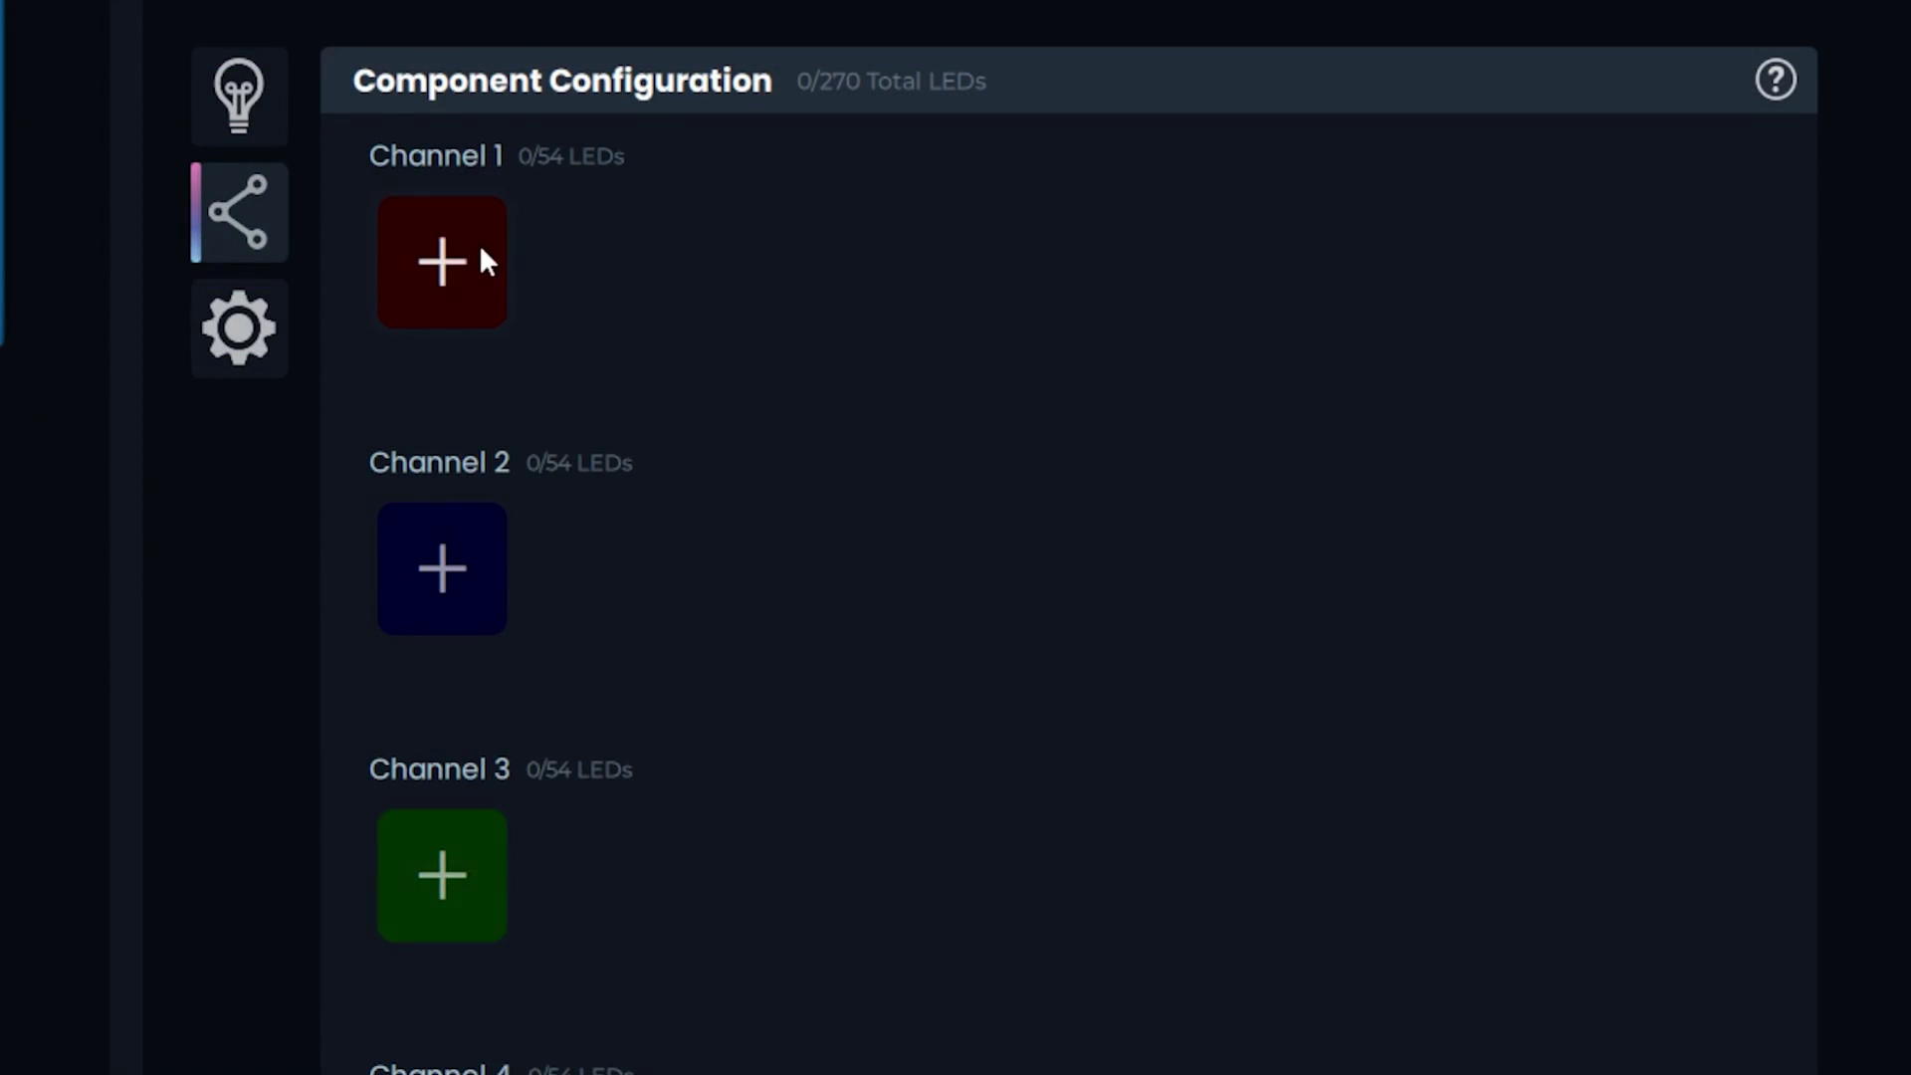
{"action": "left_click", "coordinate": [460, 259]}
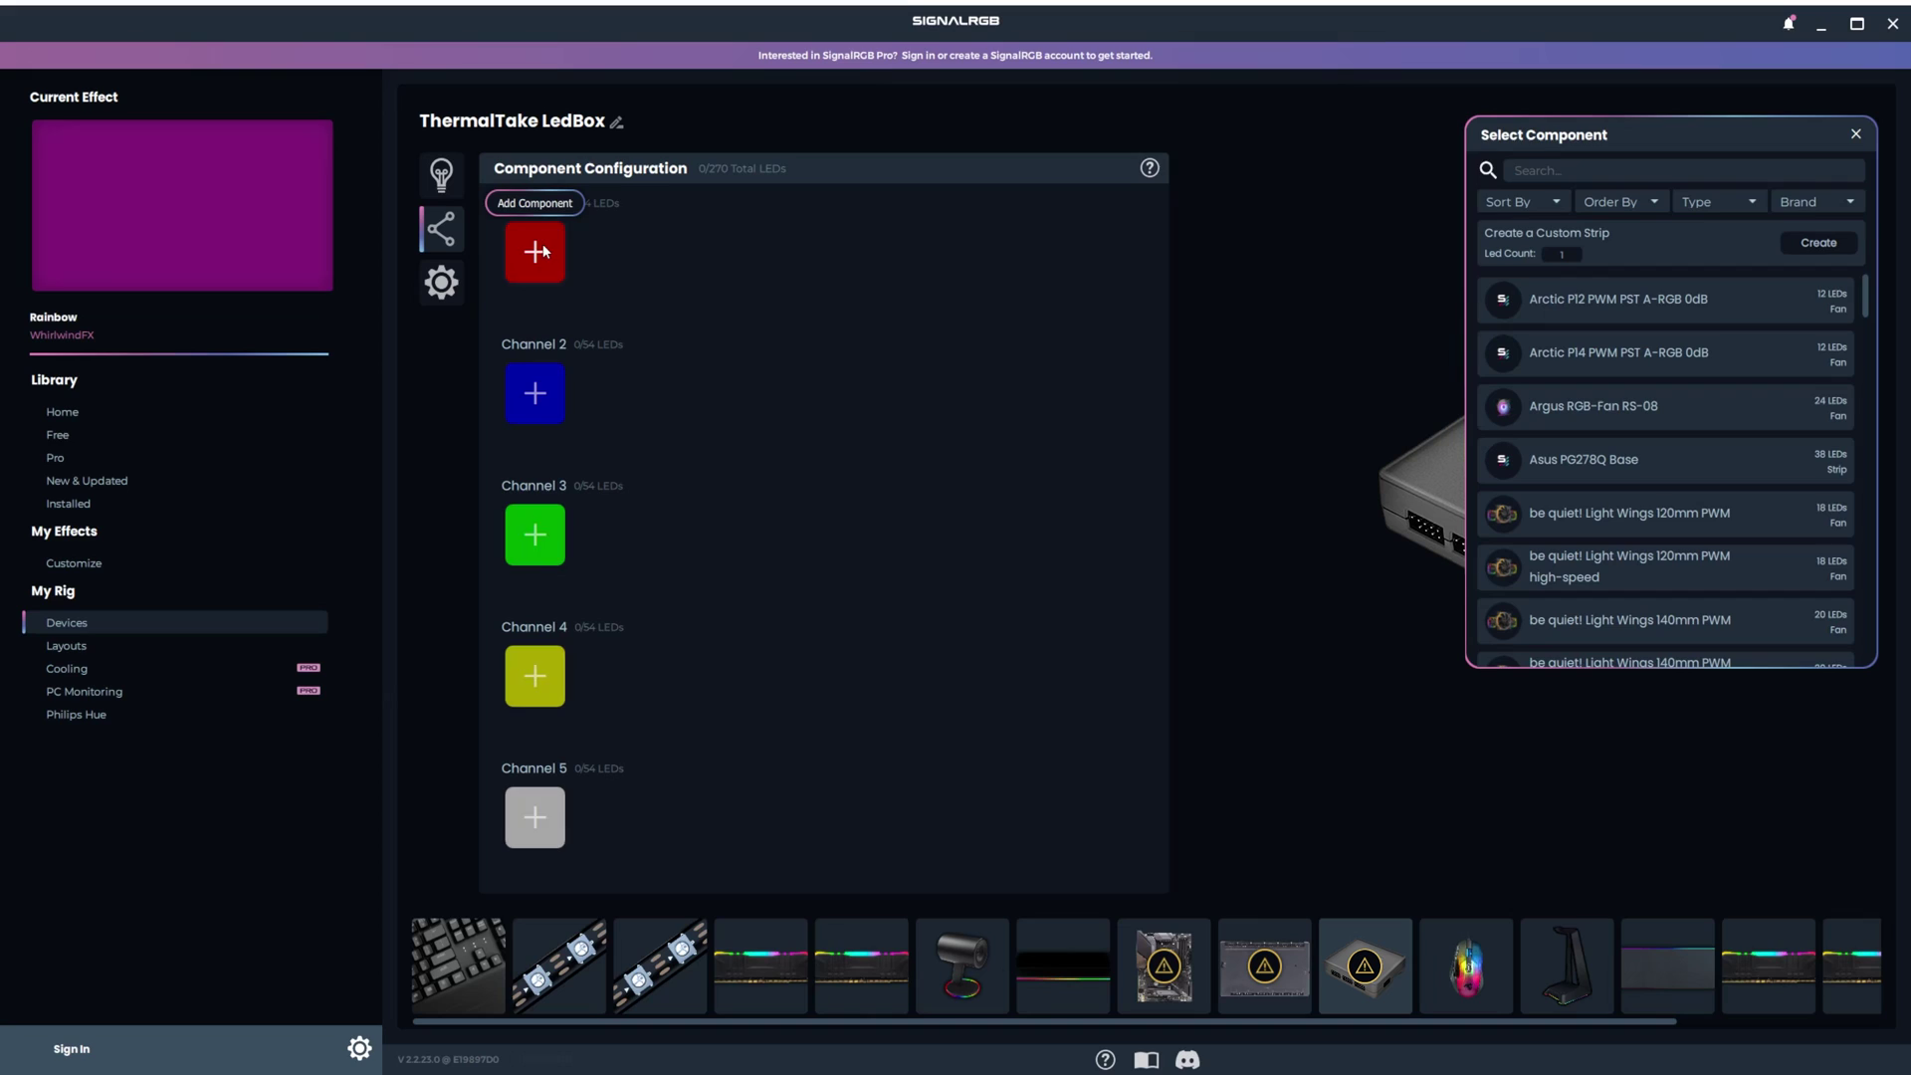
{"action": "left_click", "coordinate": [1570, 180]}
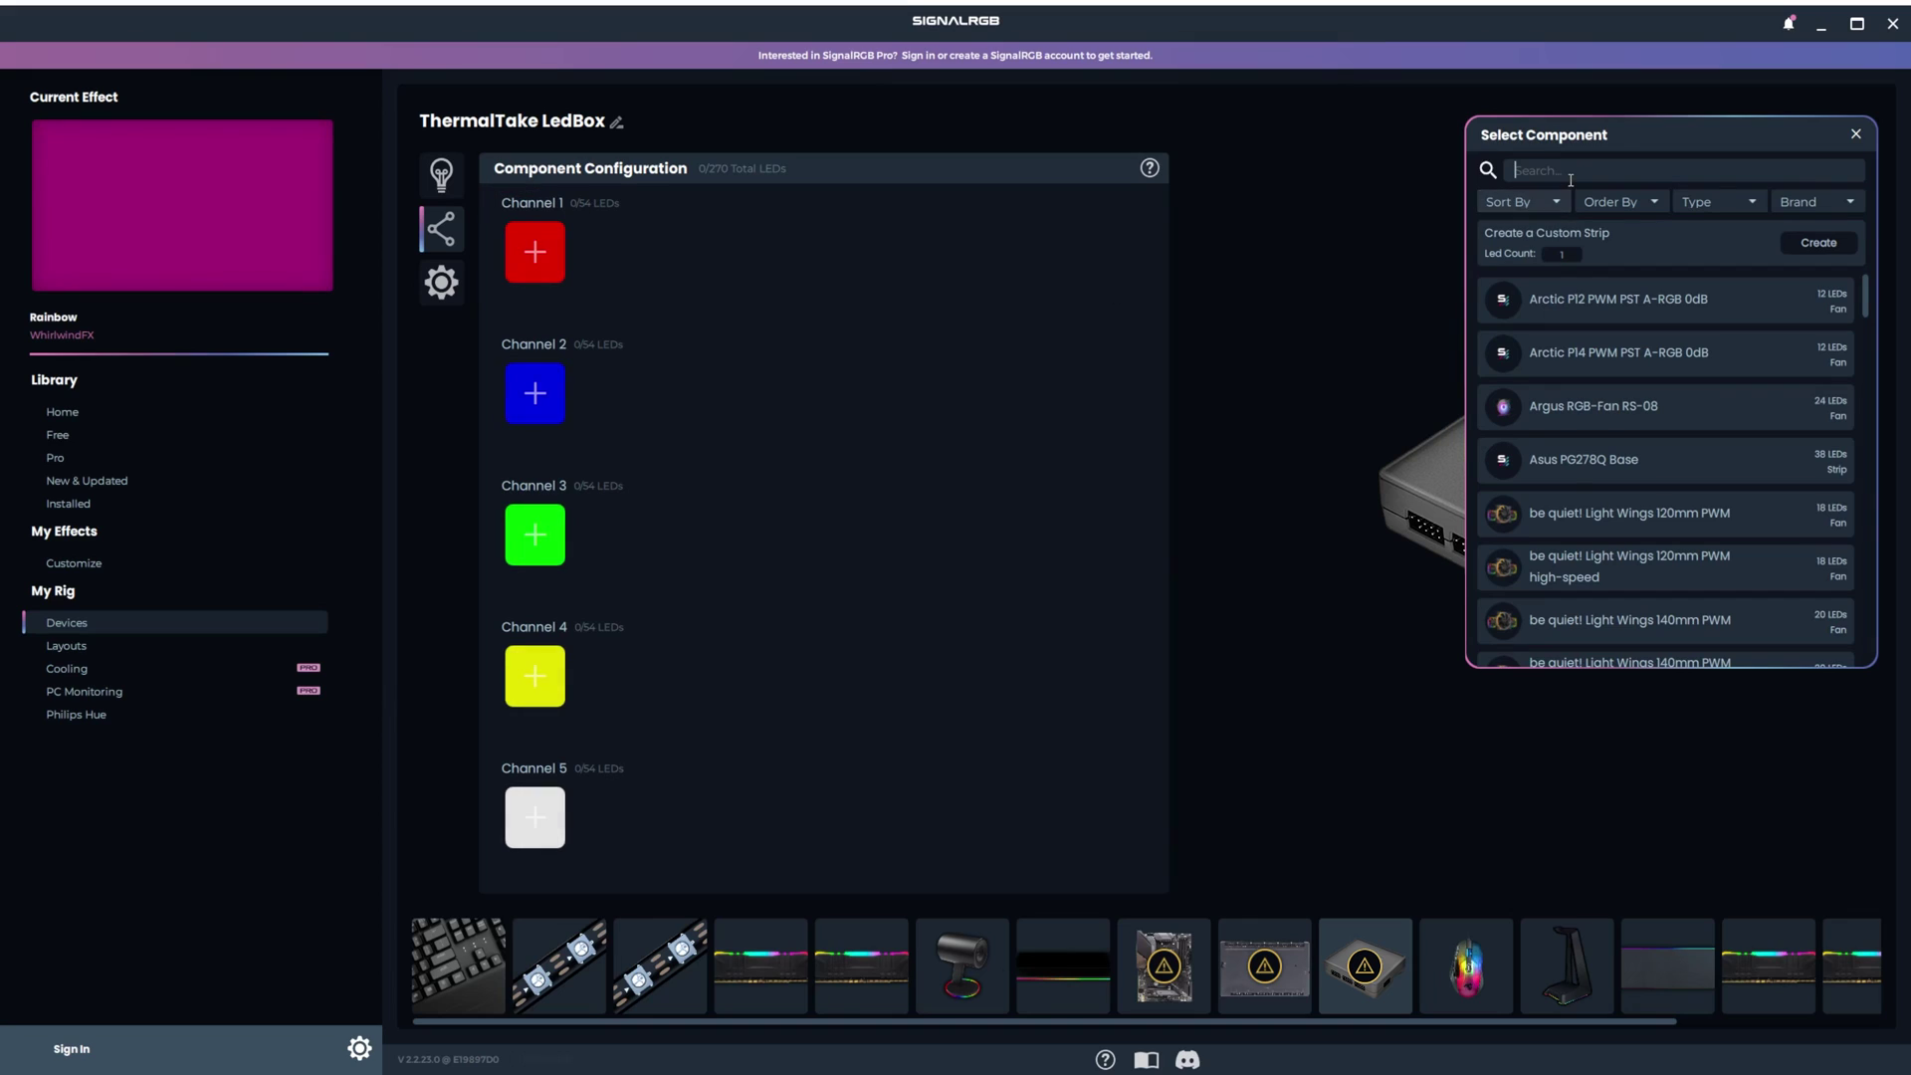
{"action": "type", "text": "ther"}
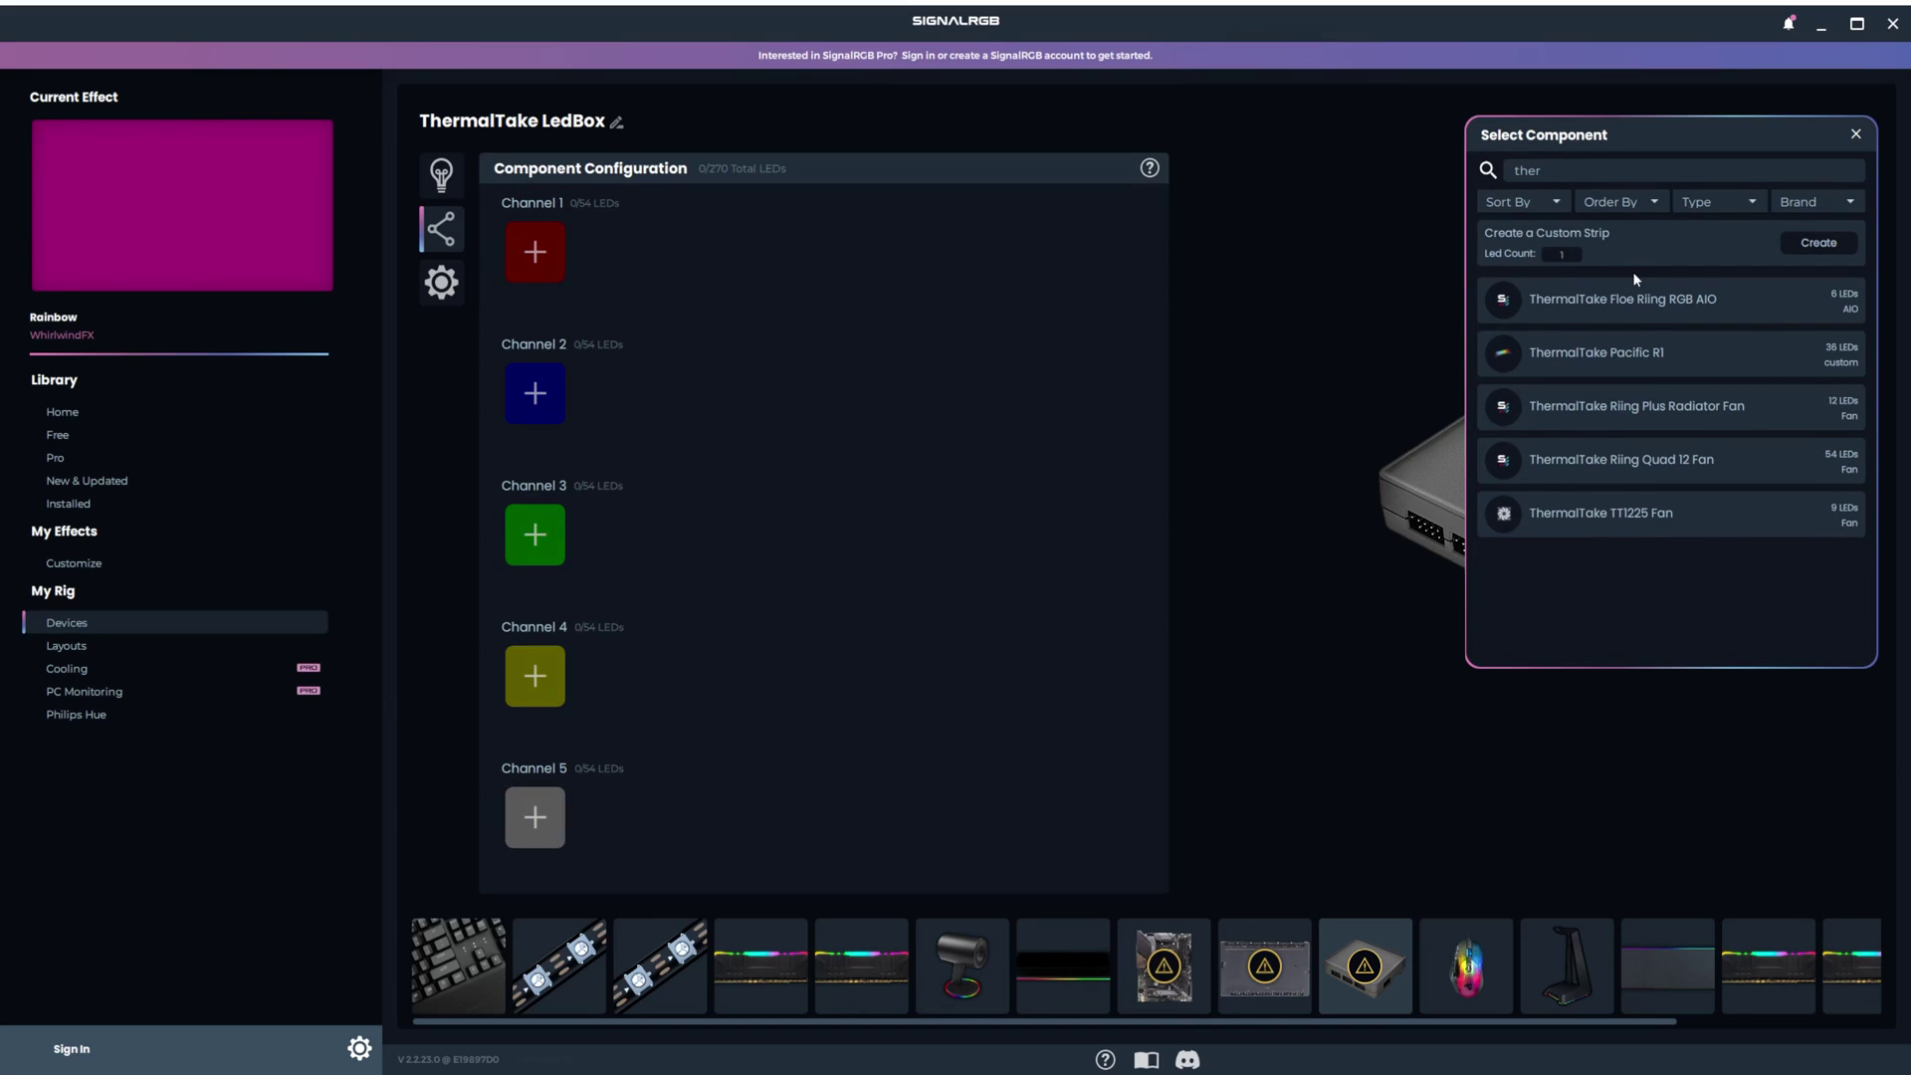
{"action": "left_click", "coordinate": [1675, 444]}
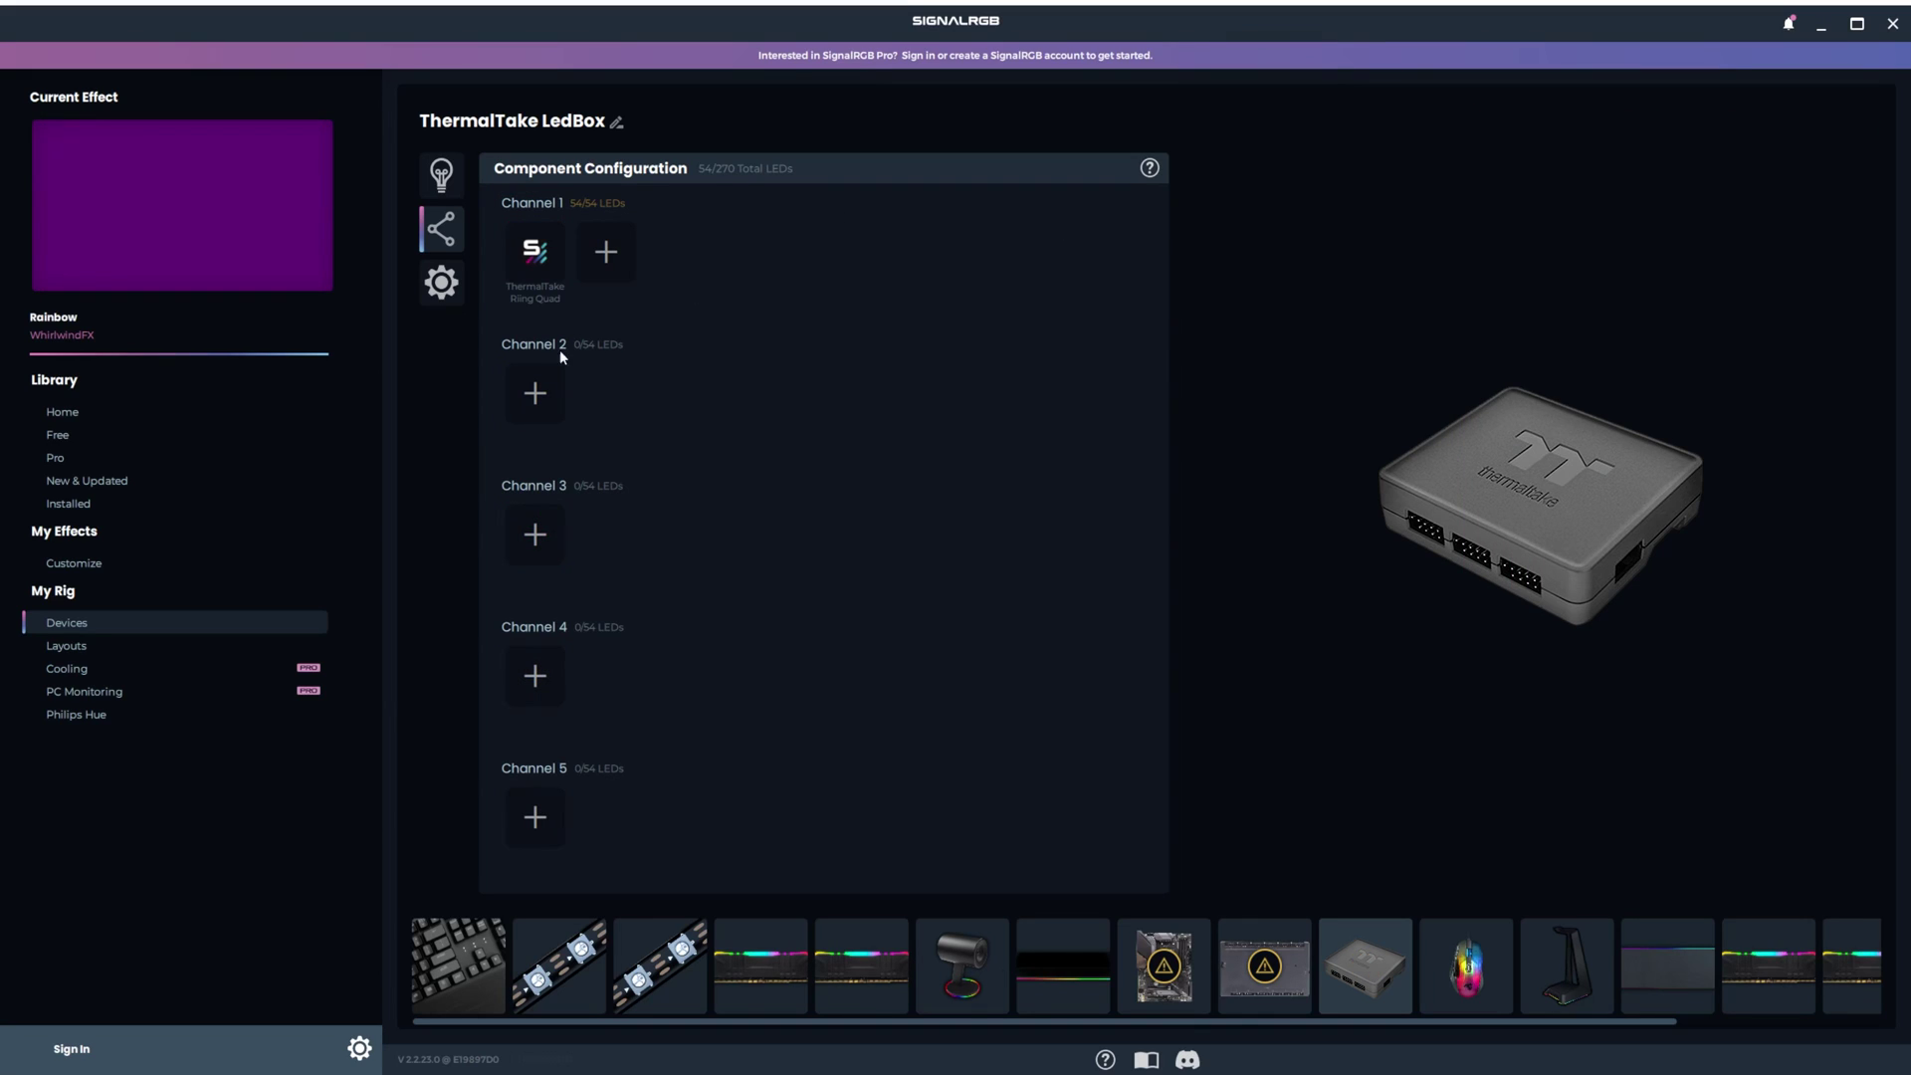
{"action": "left_click", "coordinate": [534, 393]}
{"action": "left_click", "coordinate": [1655, 453]}
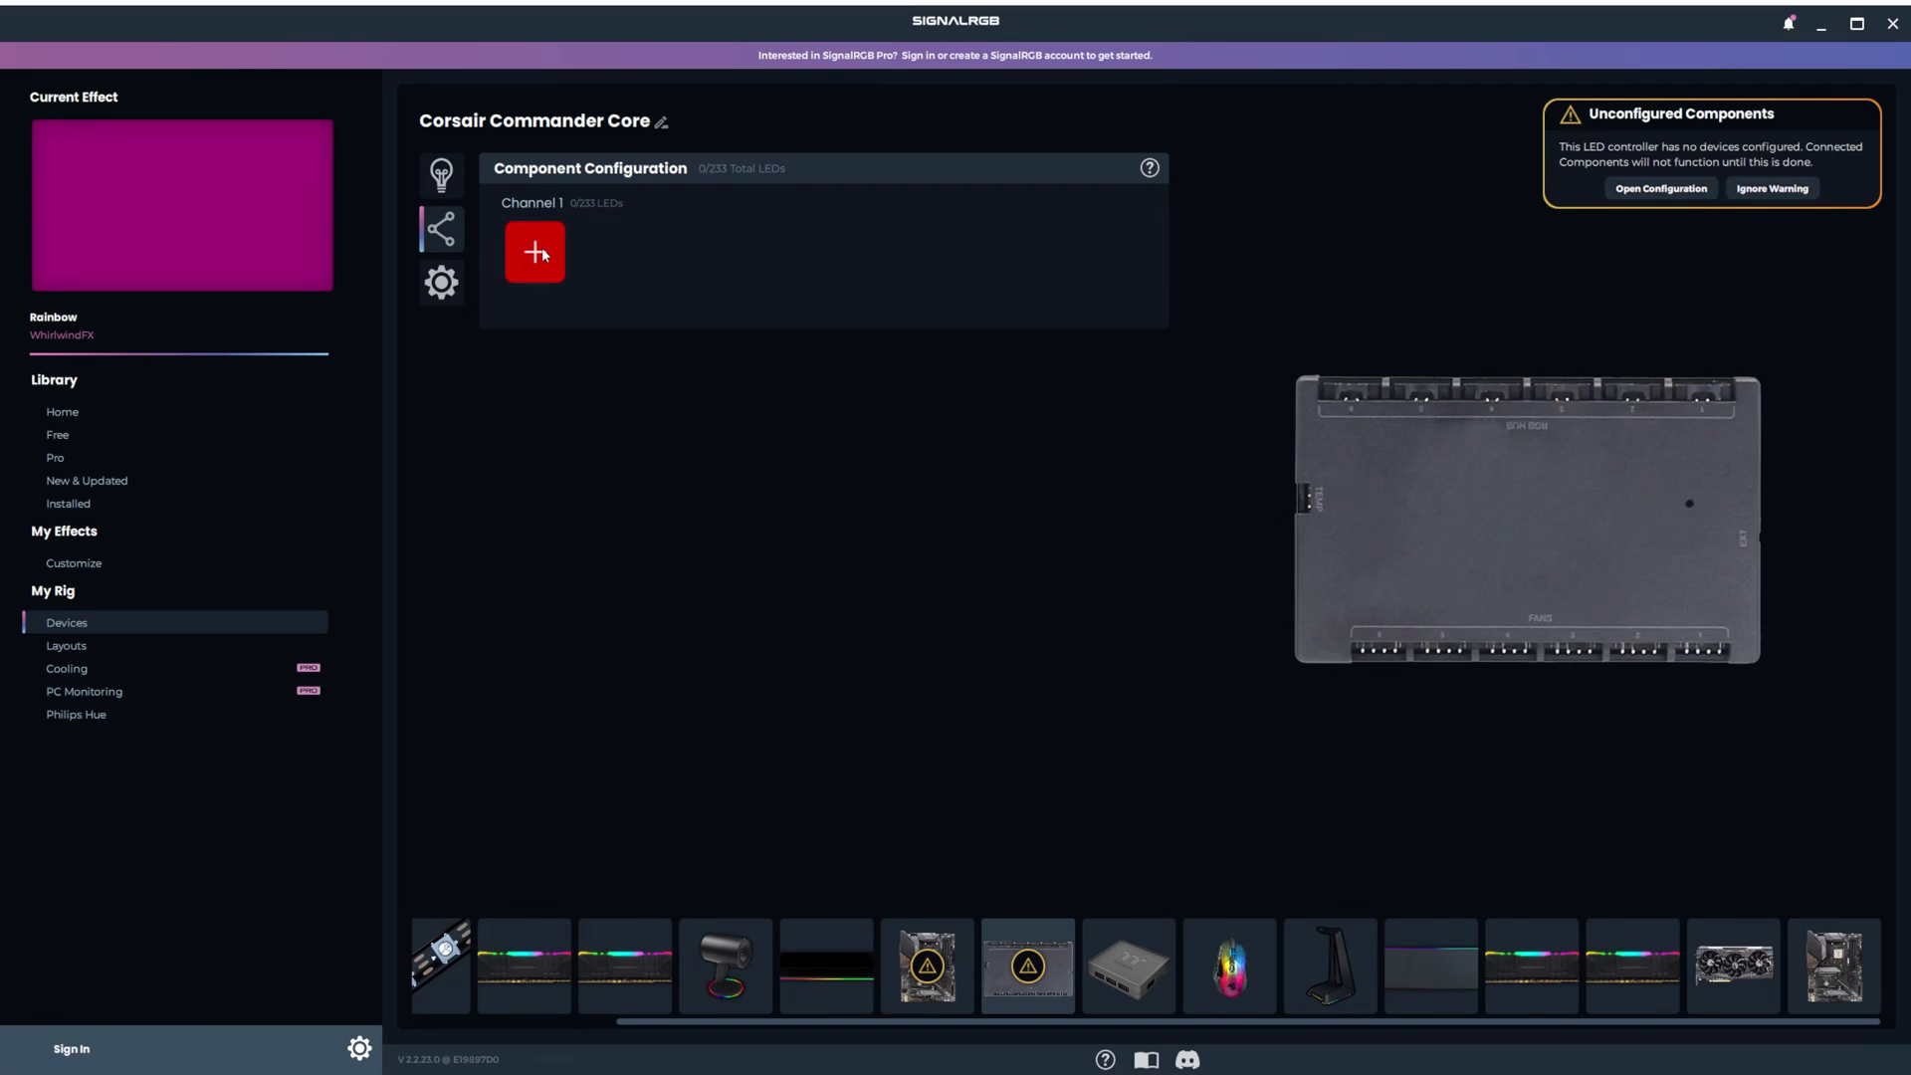
- Add Corsair LL Fans to the Commander Core, a custom strip and LianLi UniFans to the Asus headers
{"action": "left_click", "coordinate": [1553, 354]}
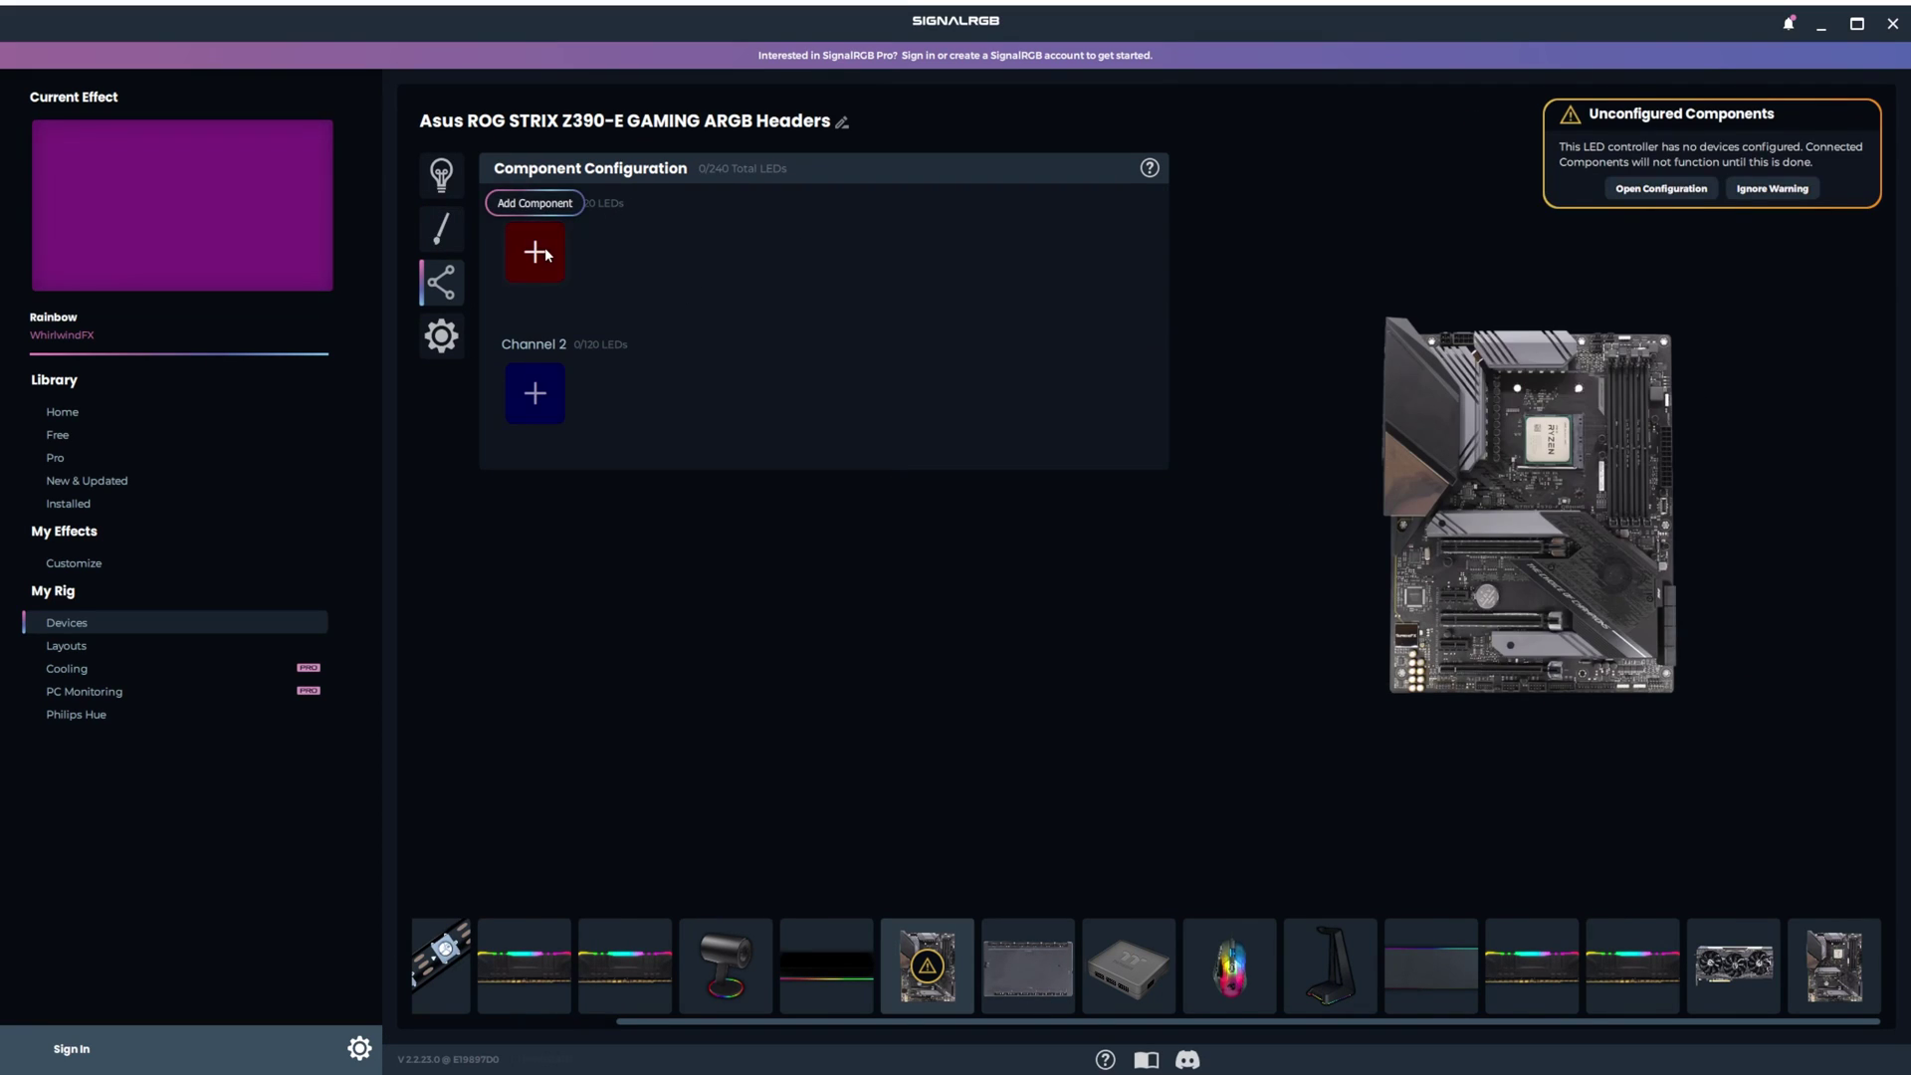
{"action": "left_click", "coordinate": [535, 251]}
{"action": "left_click", "coordinate": [1819, 242]}
{"action": "left_click", "coordinate": [605, 251]}
{"action": "type", "text": "lian"}
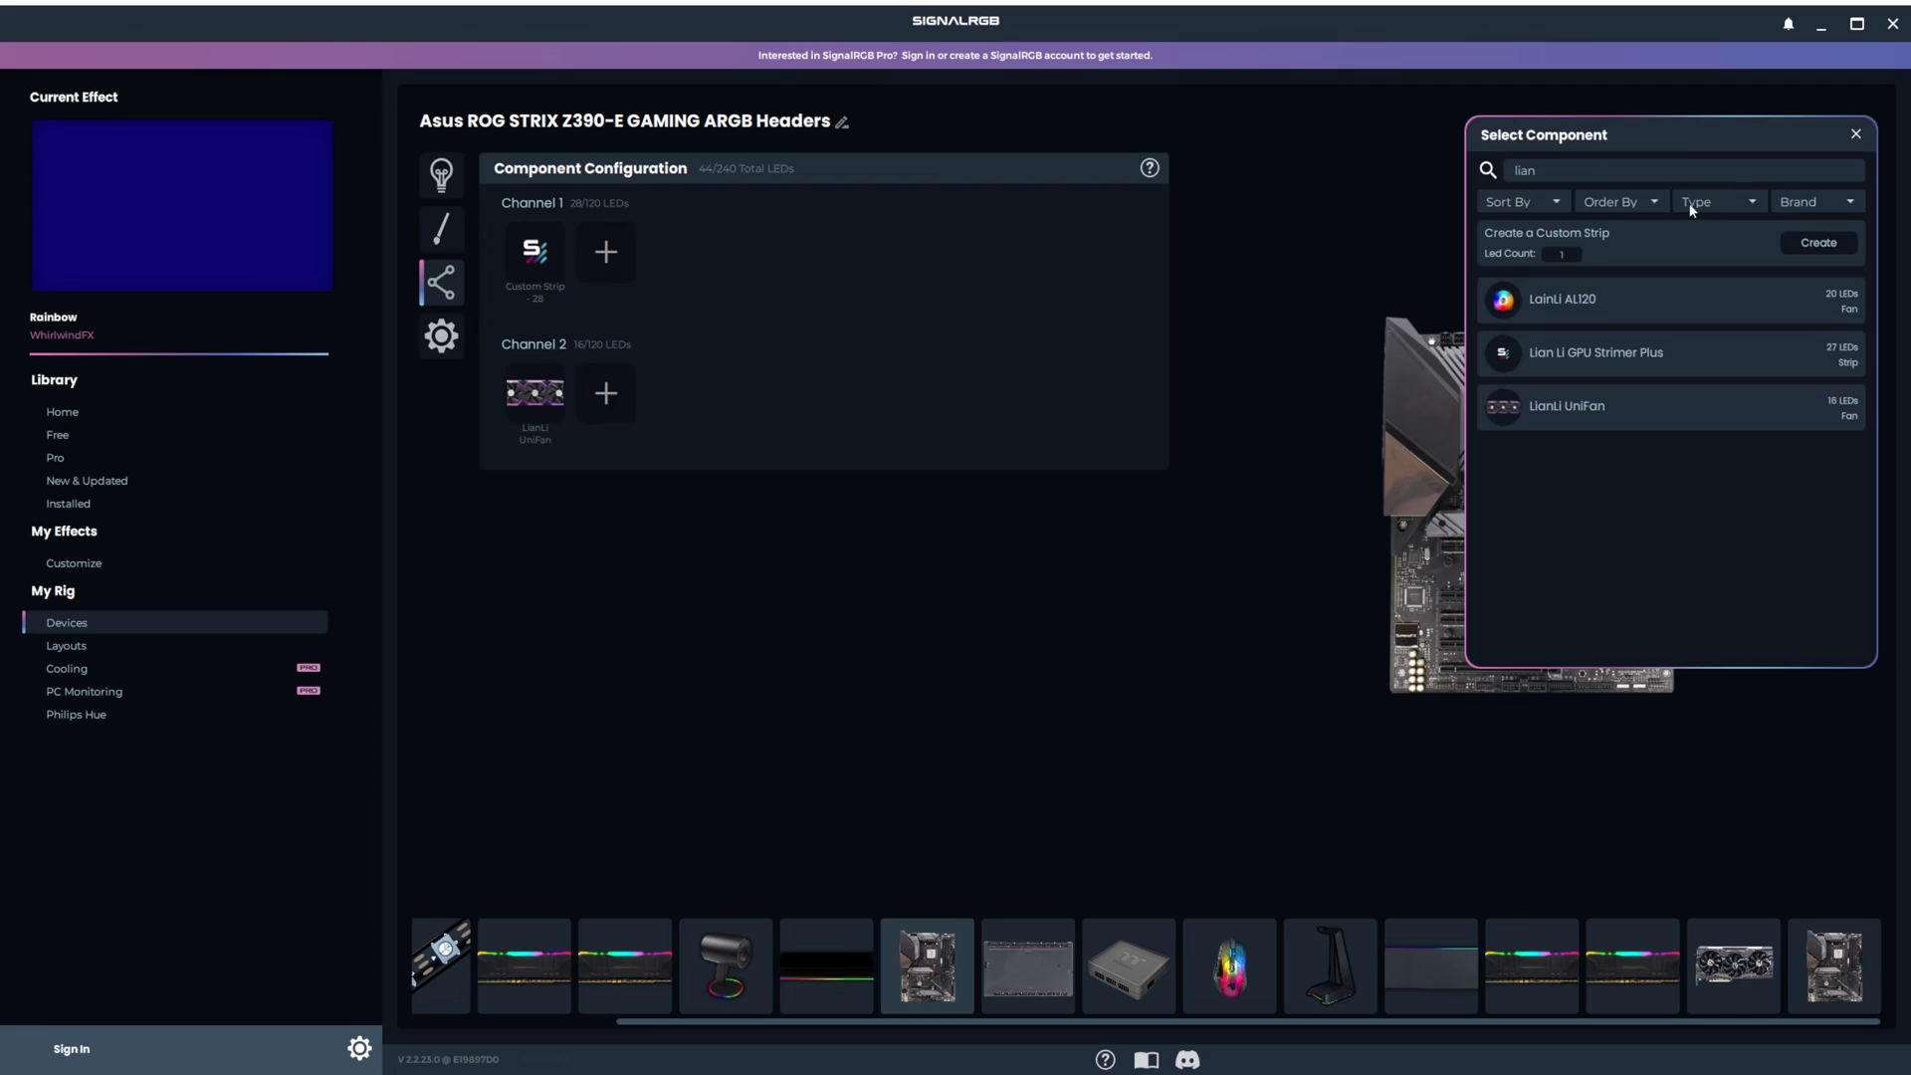
{"action": "left_click", "coordinate": [1573, 415]}
{"action": "left_click", "coordinate": [1572, 414]}
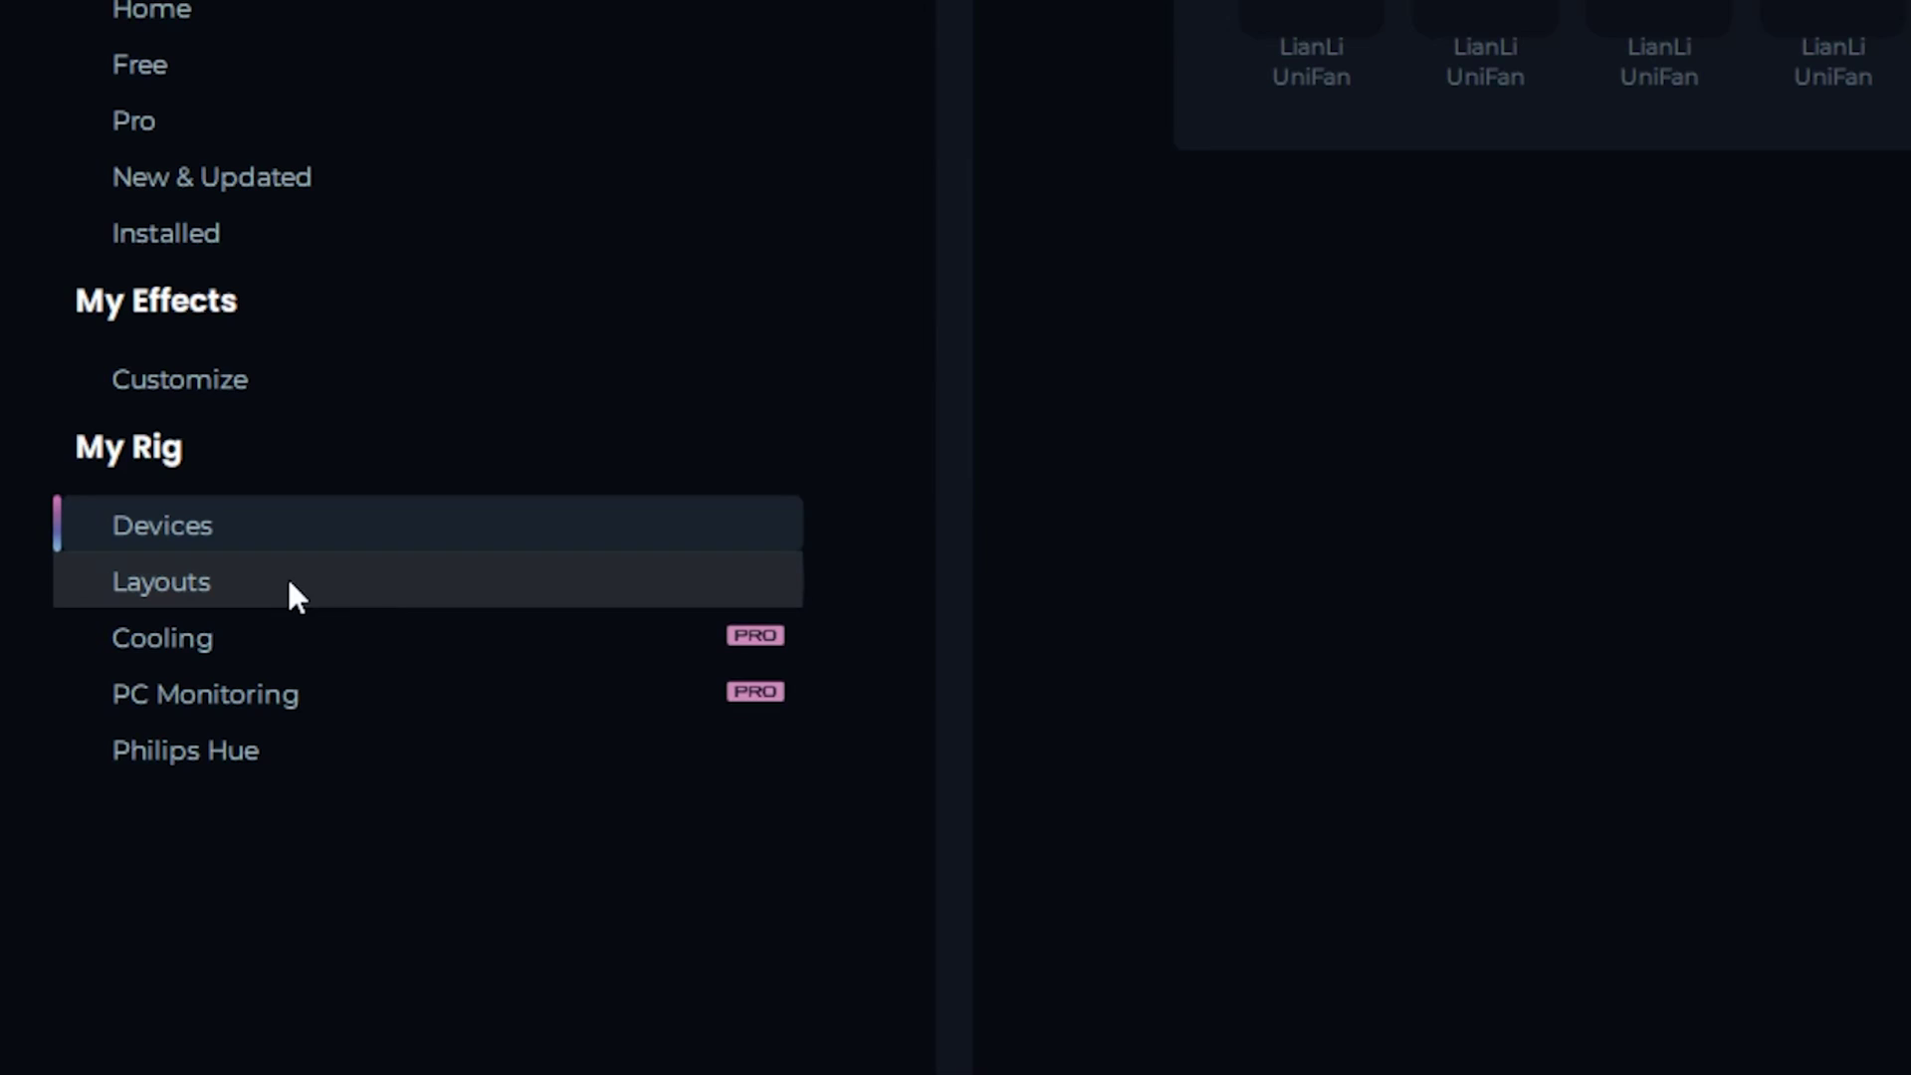
- Open the Layouts canvas under My Rig
{"action": "left_click", "coordinate": [290, 589]}
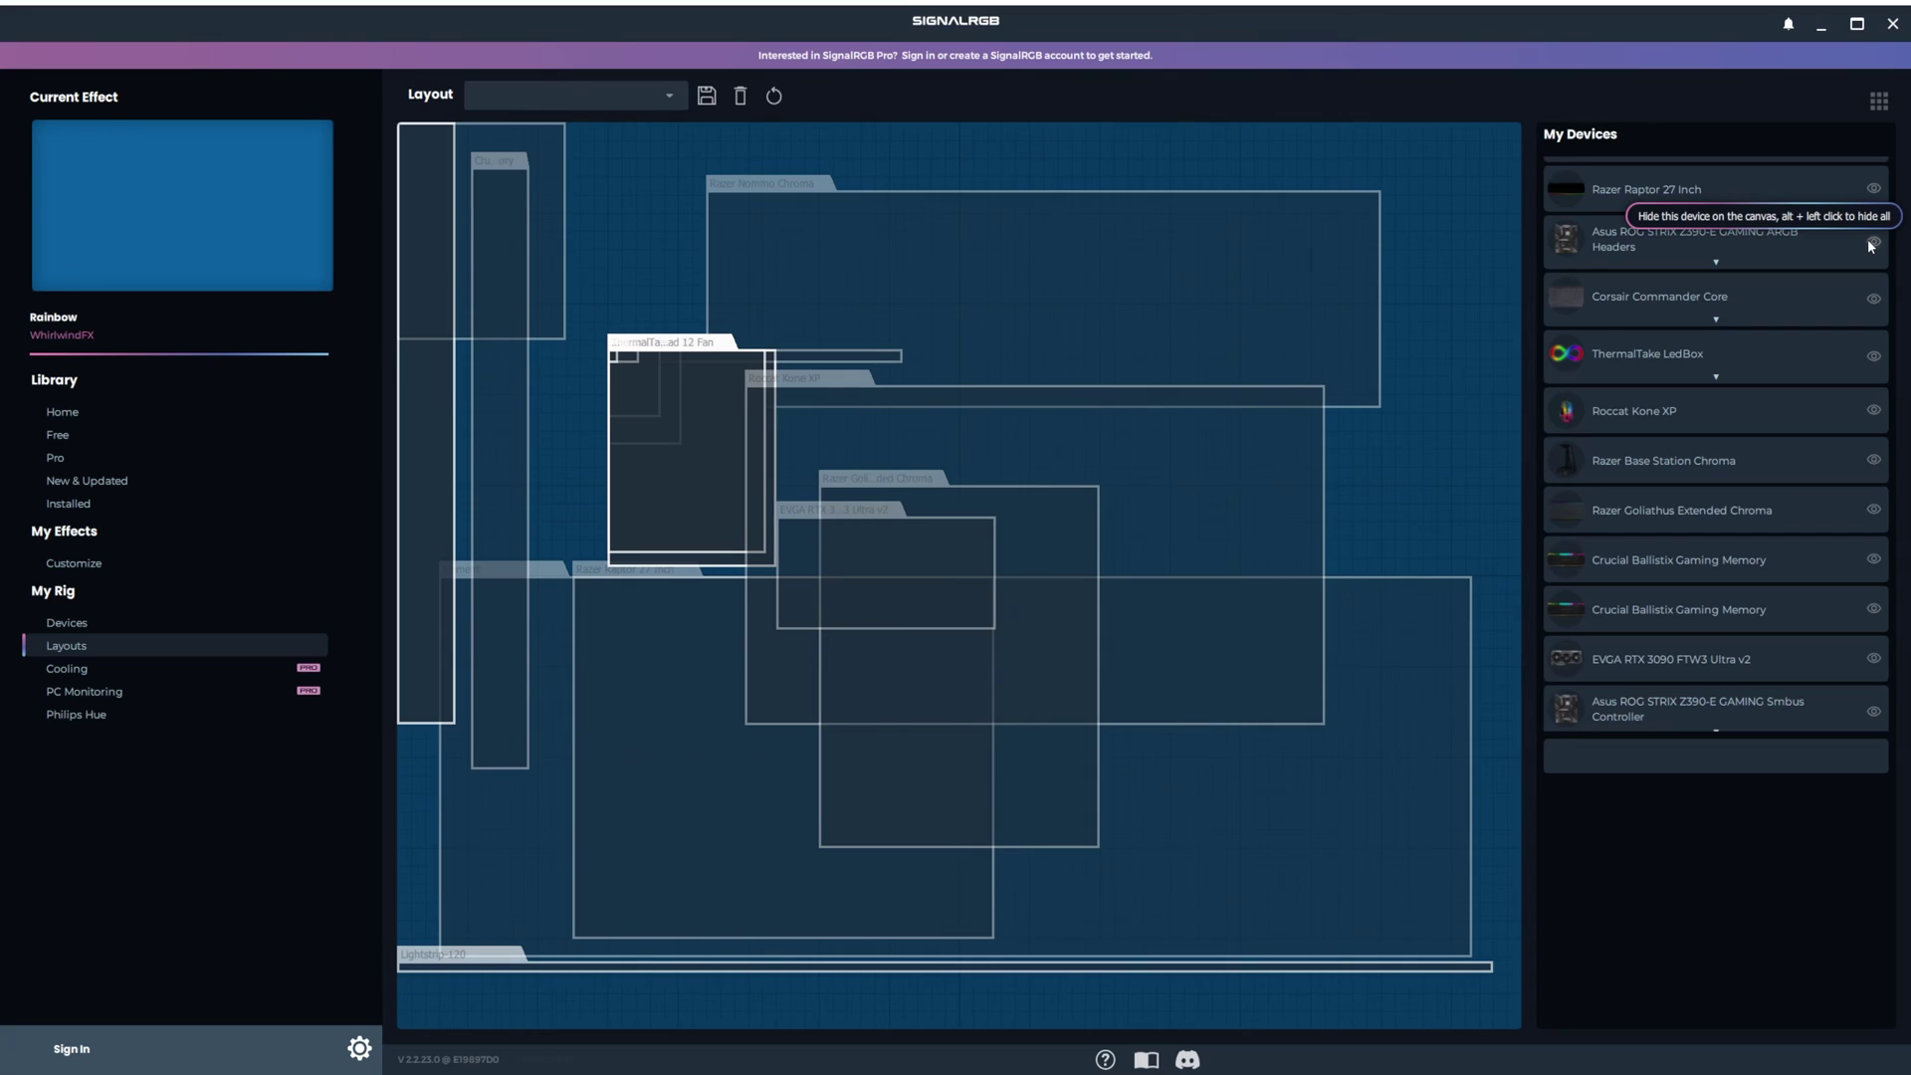
- Hide all devices, then unhide only the ThermalTake LedBox's Riing Quad fans
{"action": "left_click", "coordinate": [1872, 244], "text": "alt"}
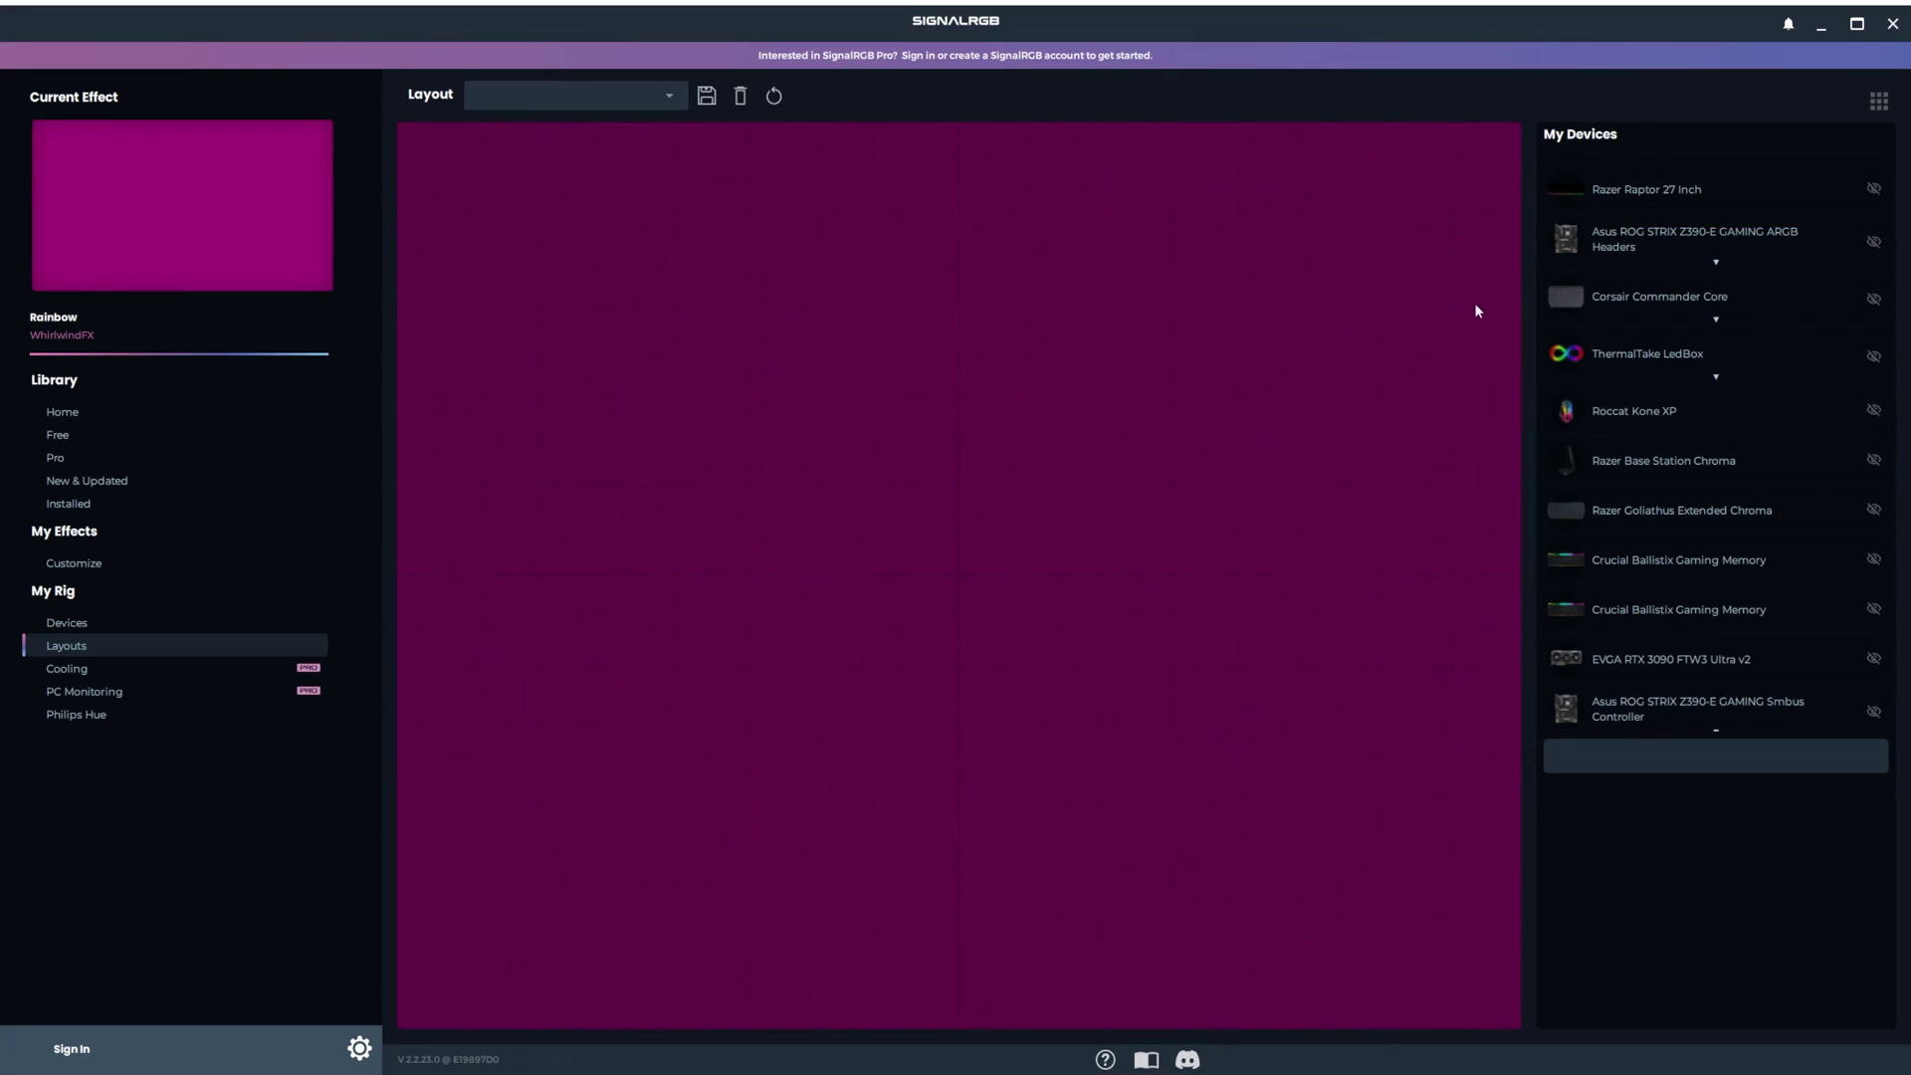
{"action": "left_click", "coordinate": [1716, 378]}
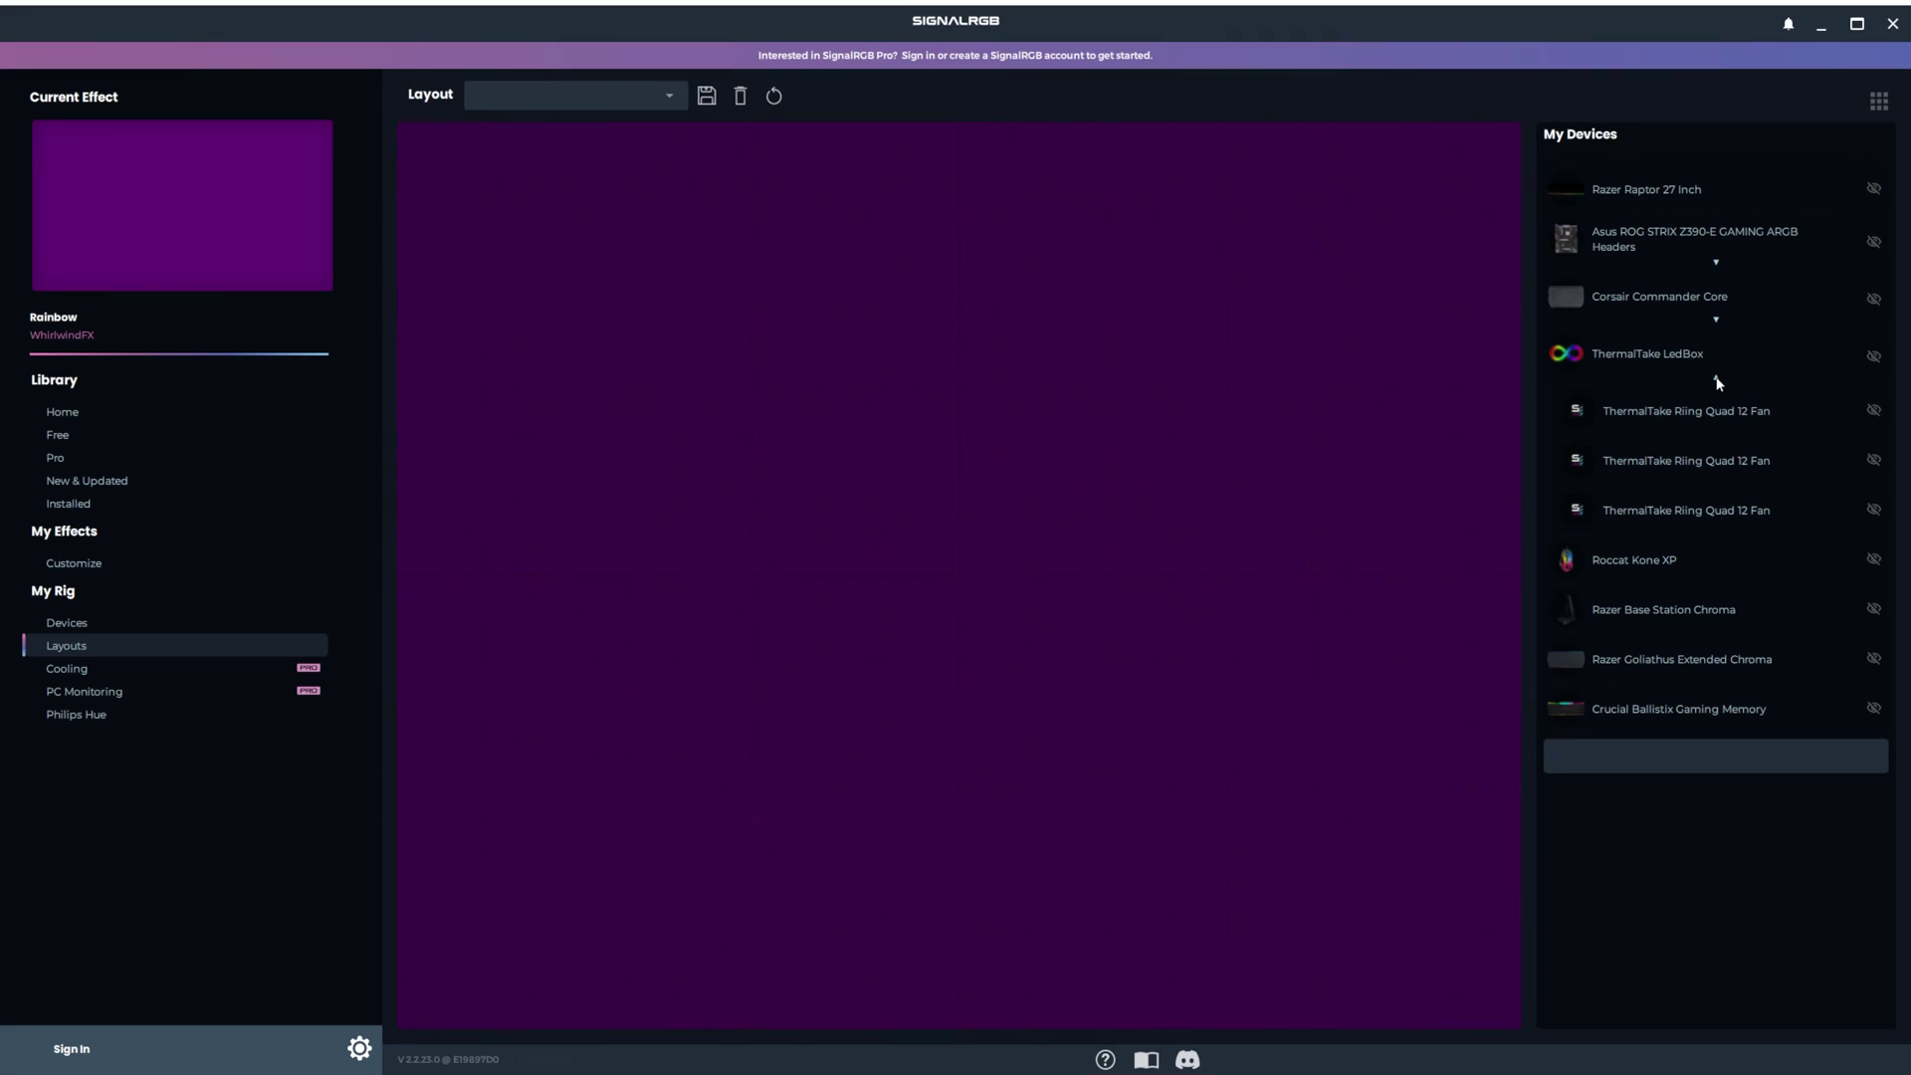
{"action": "left_click", "coordinate": [1873, 412]}
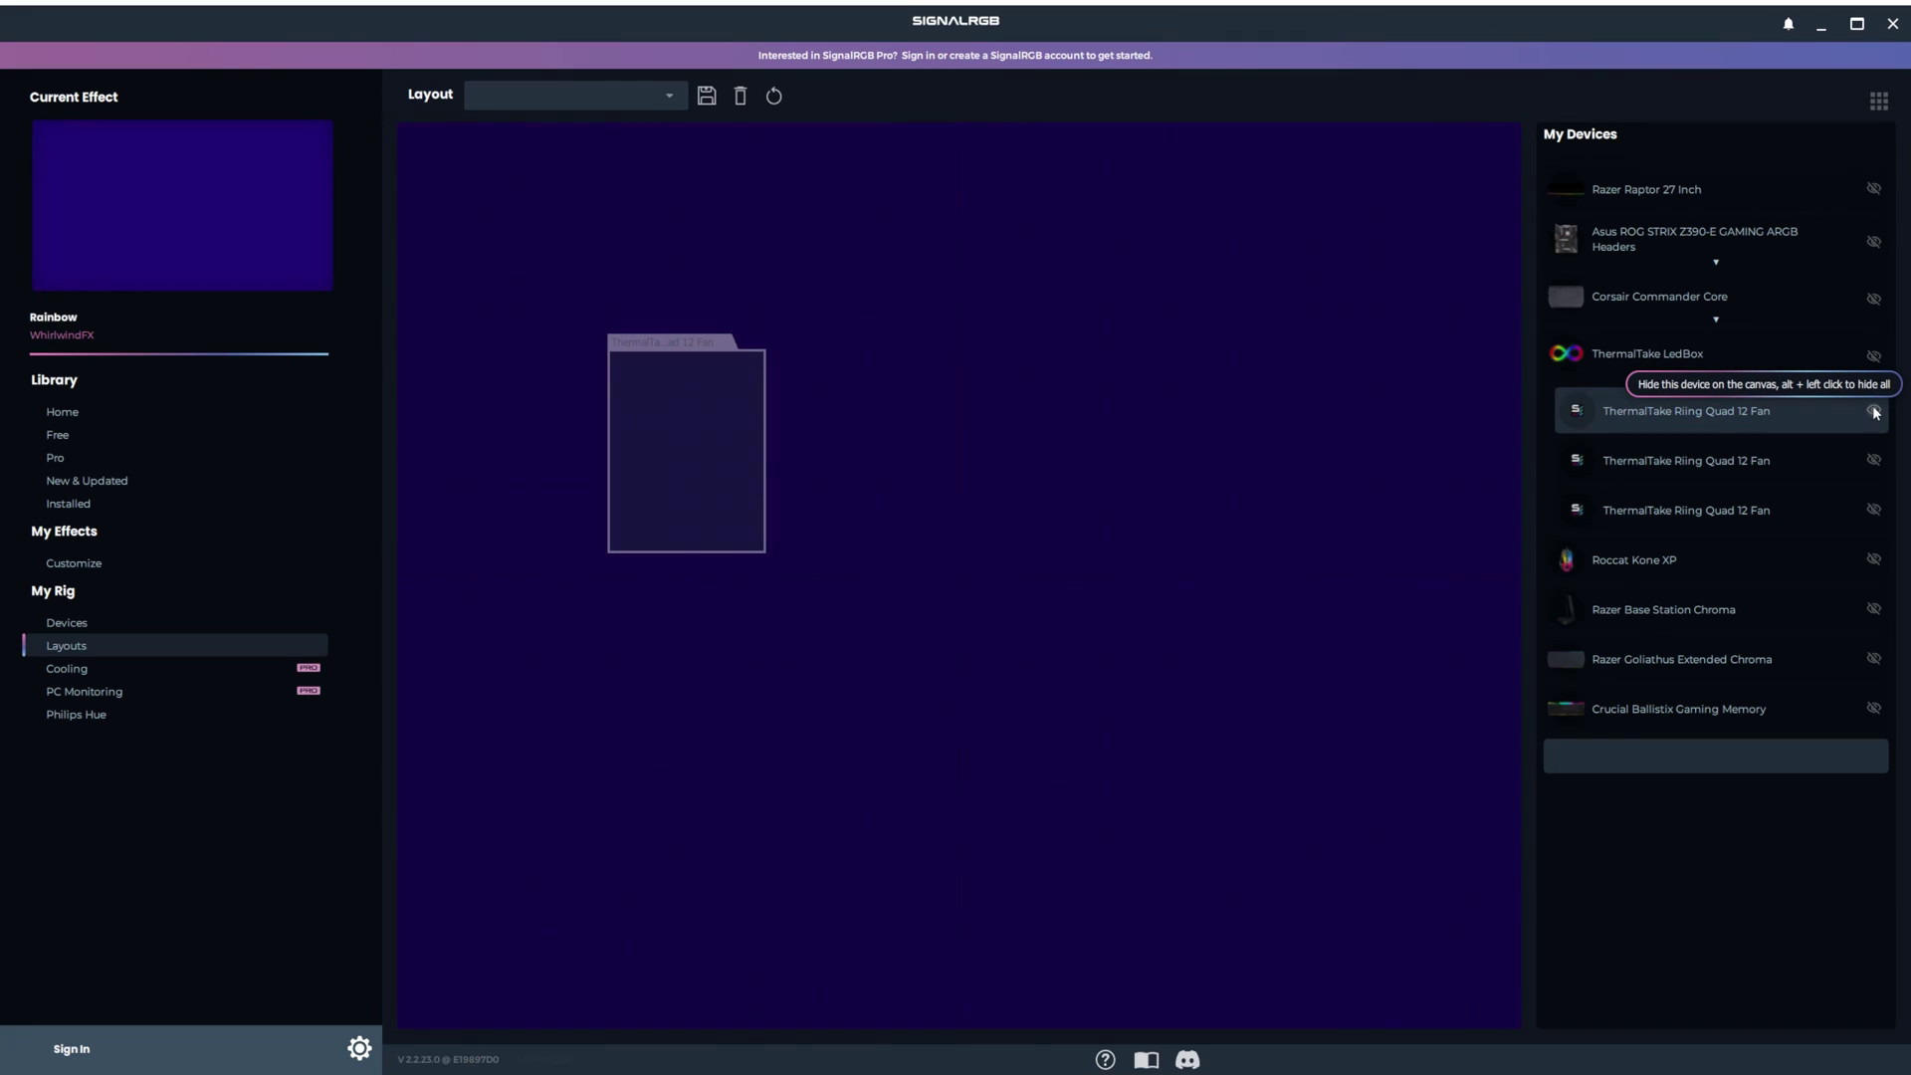
{"action": "left_click", "coordinate": [1872, 509]}
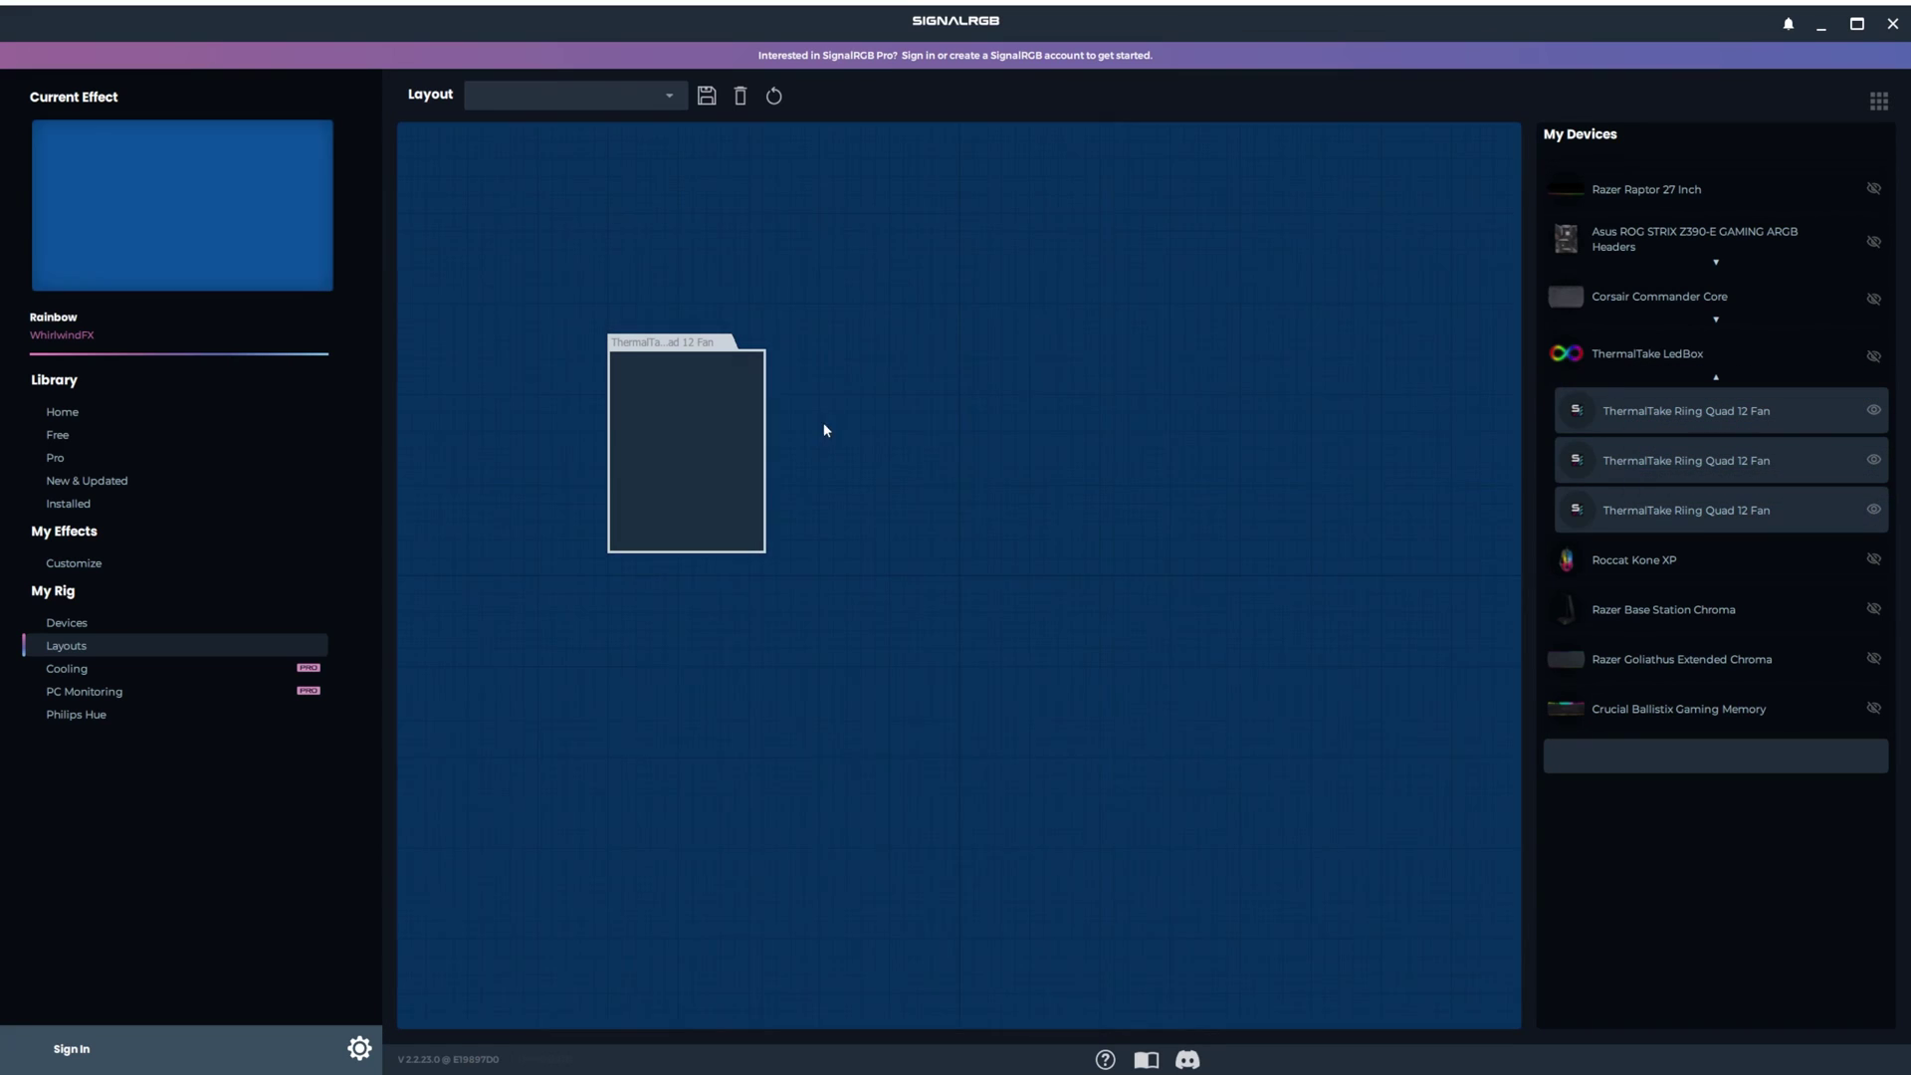
- Drag the stacked Riing Quad fan outlines apart on the canvas
{"action": "left_click_drag", "start_coordinate": [717, 427], "coordinate": [831, 427]}
{"action": "left_click", "coordinate": [666, 448]}
{"action": "left_click_drag", "start_coordinate": [667, 448], "coordinate": [657, 576]}
{"action": "left_click", "coordinate": [631, 414]}
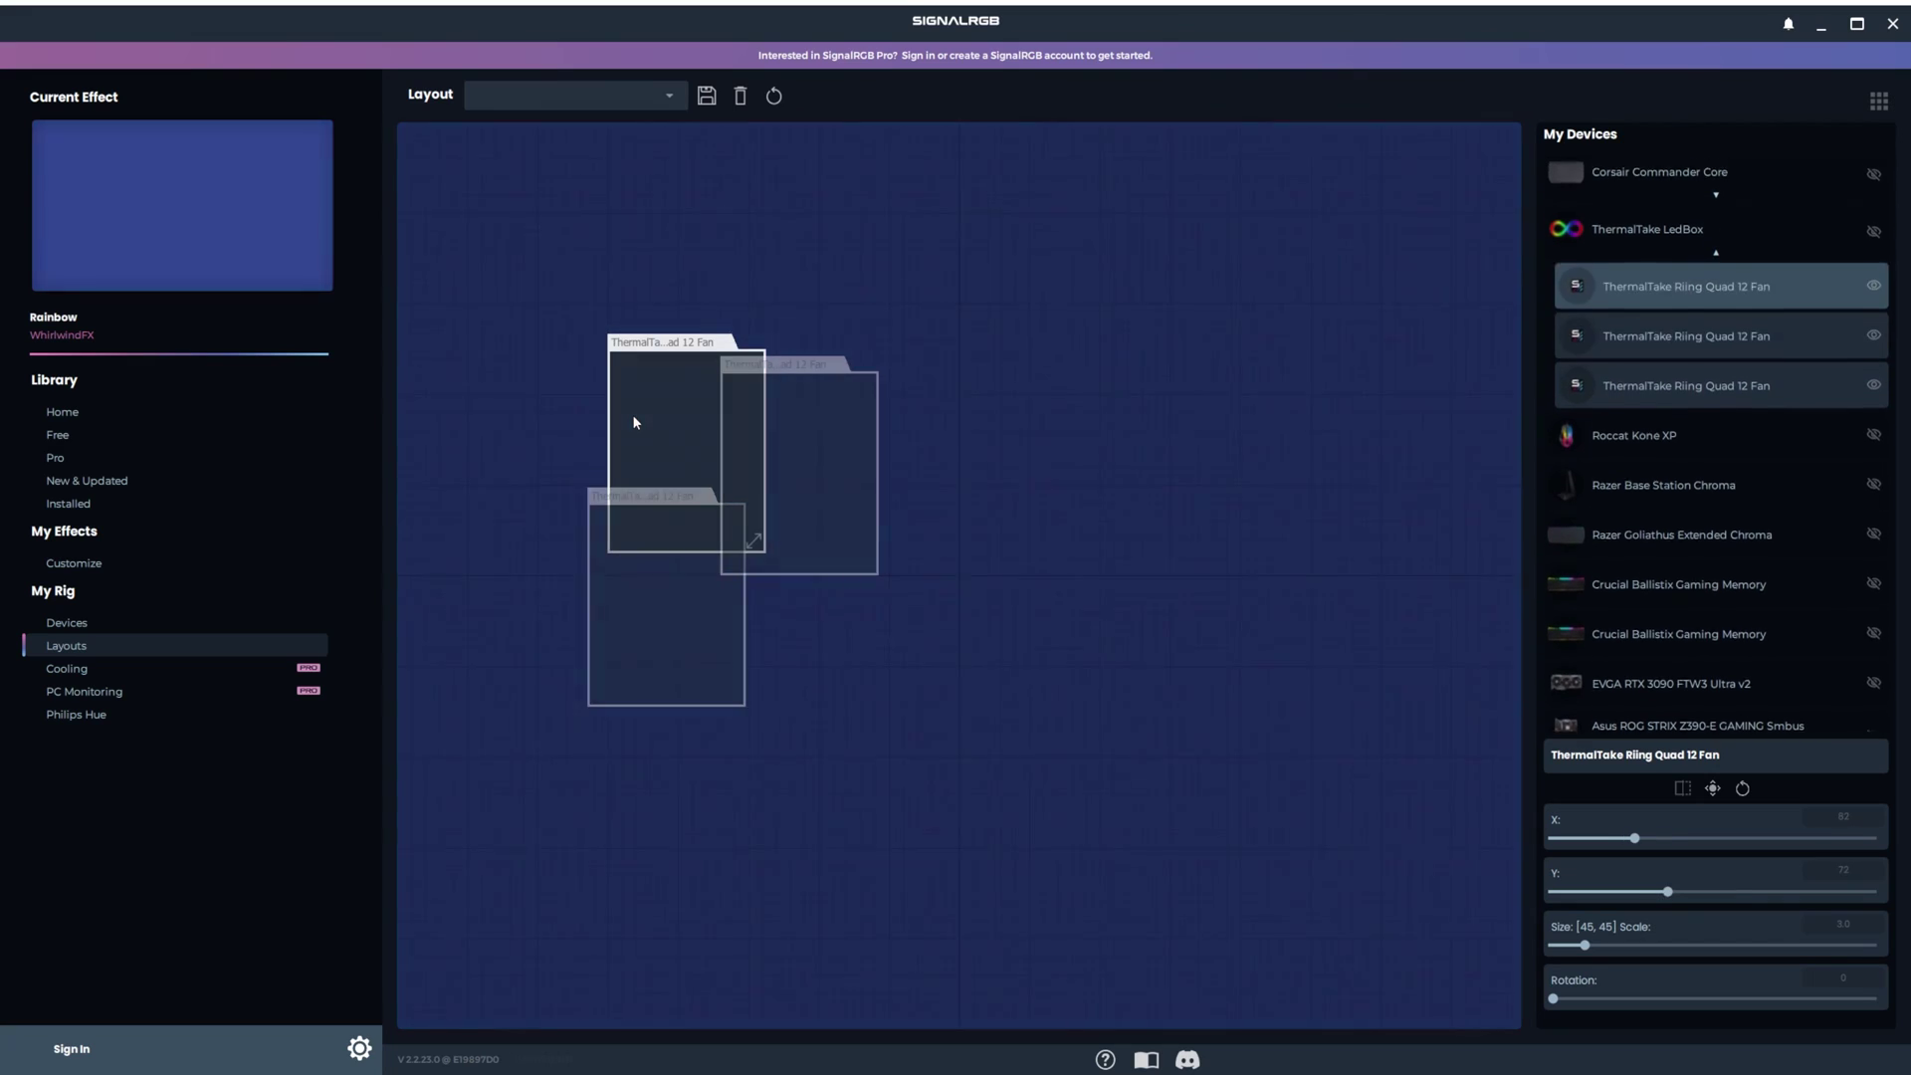
{"action": "left_click_drag", "start_coordinate": [816, 468], "coordinate": [944, 491]}
{"action": "left_click_drag", "start_coordinate": [700, 615], "coordinate": [739, 698]}
- Select the top-left, middle-right and bottom fans in turn to check each one
{"action": "left_click", "coordinate": [716, 423]}
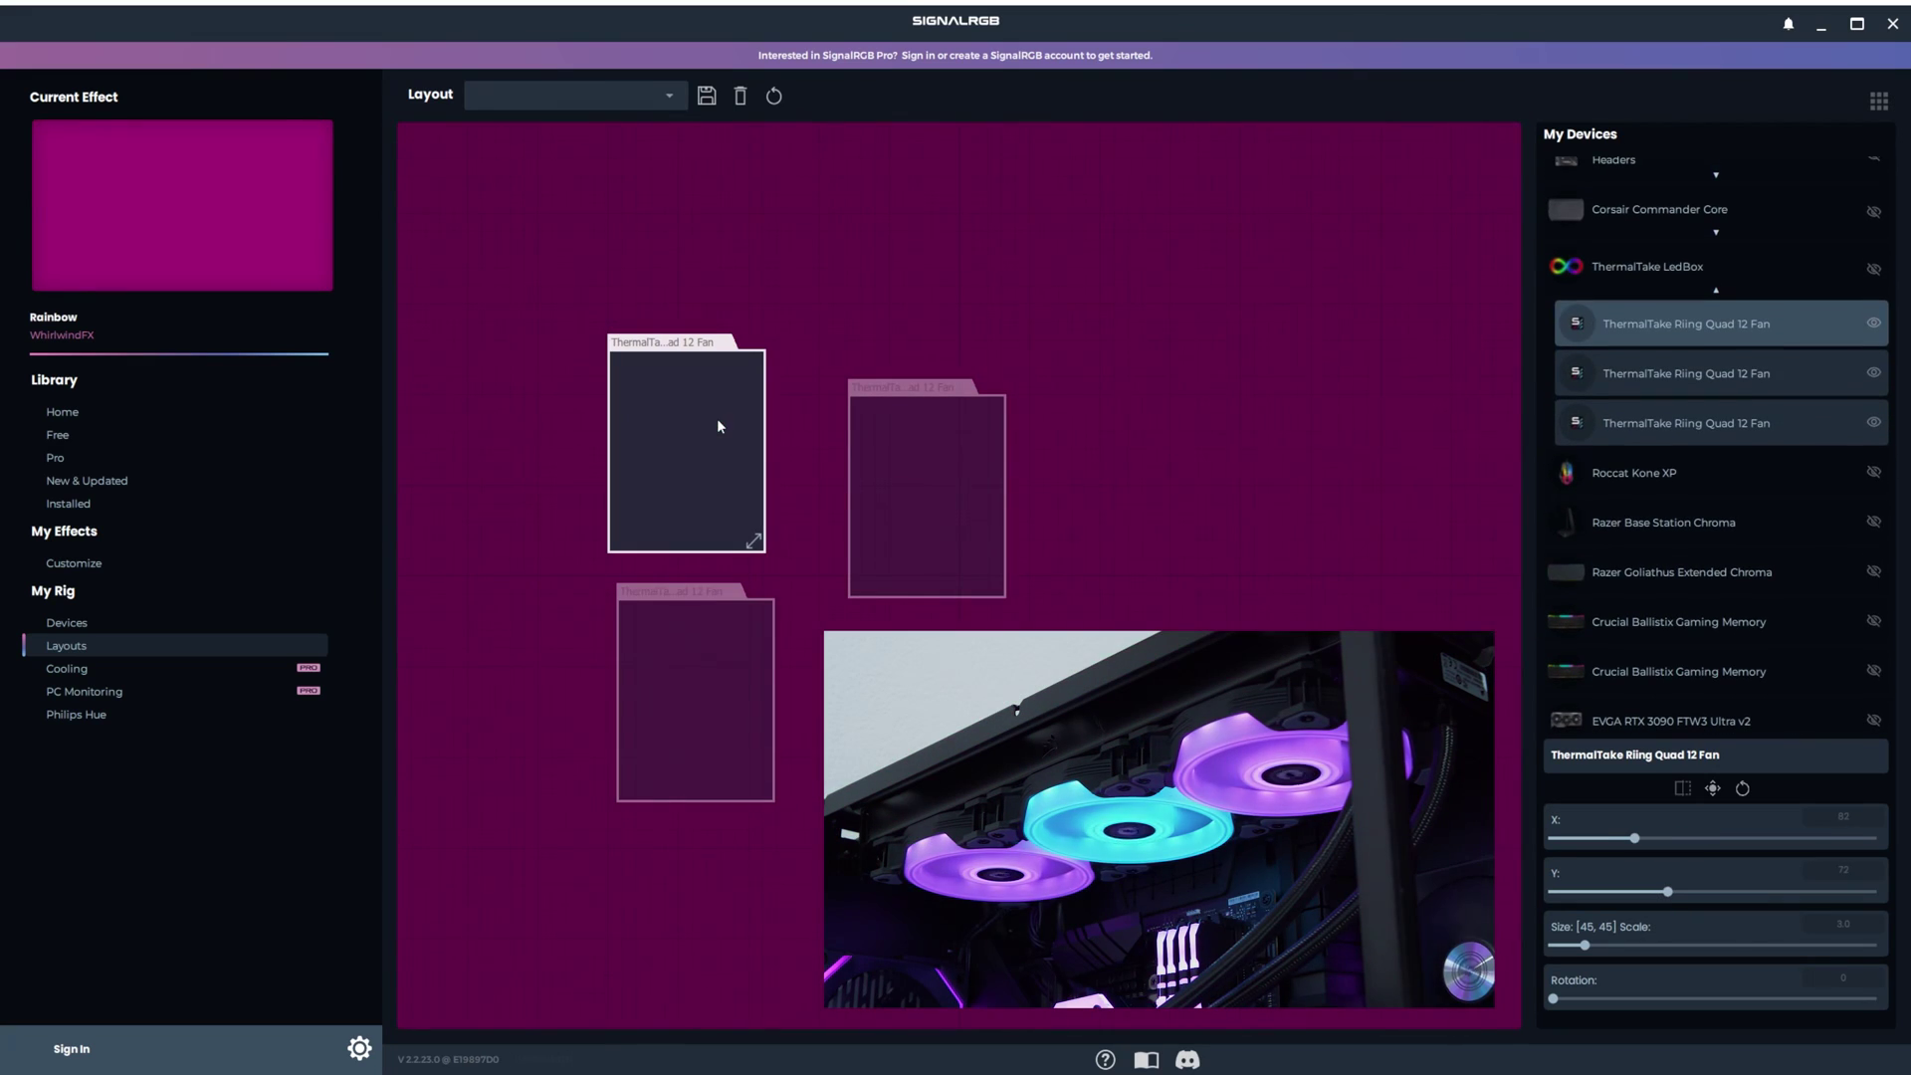
{"action": "left_click", "coordinate": [957, 466]}
{"action": "left_click", "coordinate": [662, 637]}
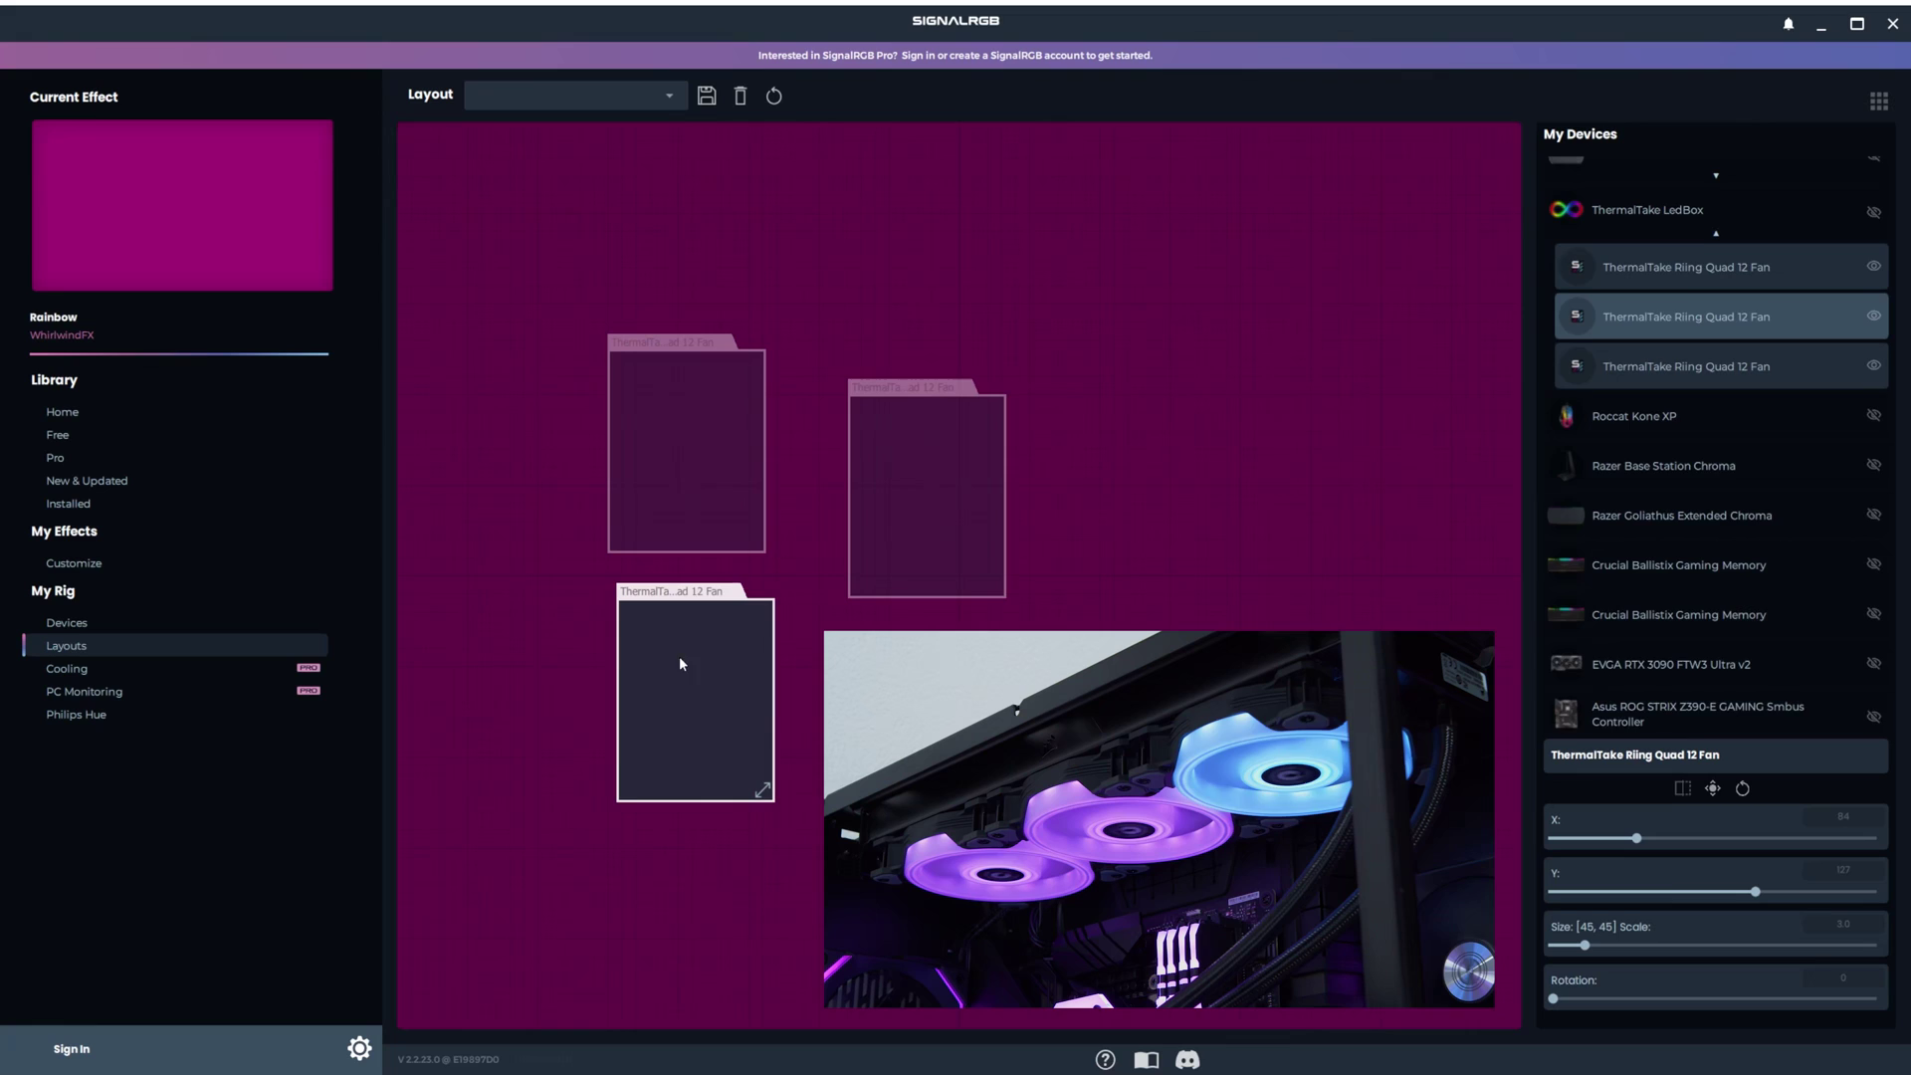
{"action": "left_click", "coordinate": [731, 448]}
{"action": "left_click", "coordinate": [908, 481]}
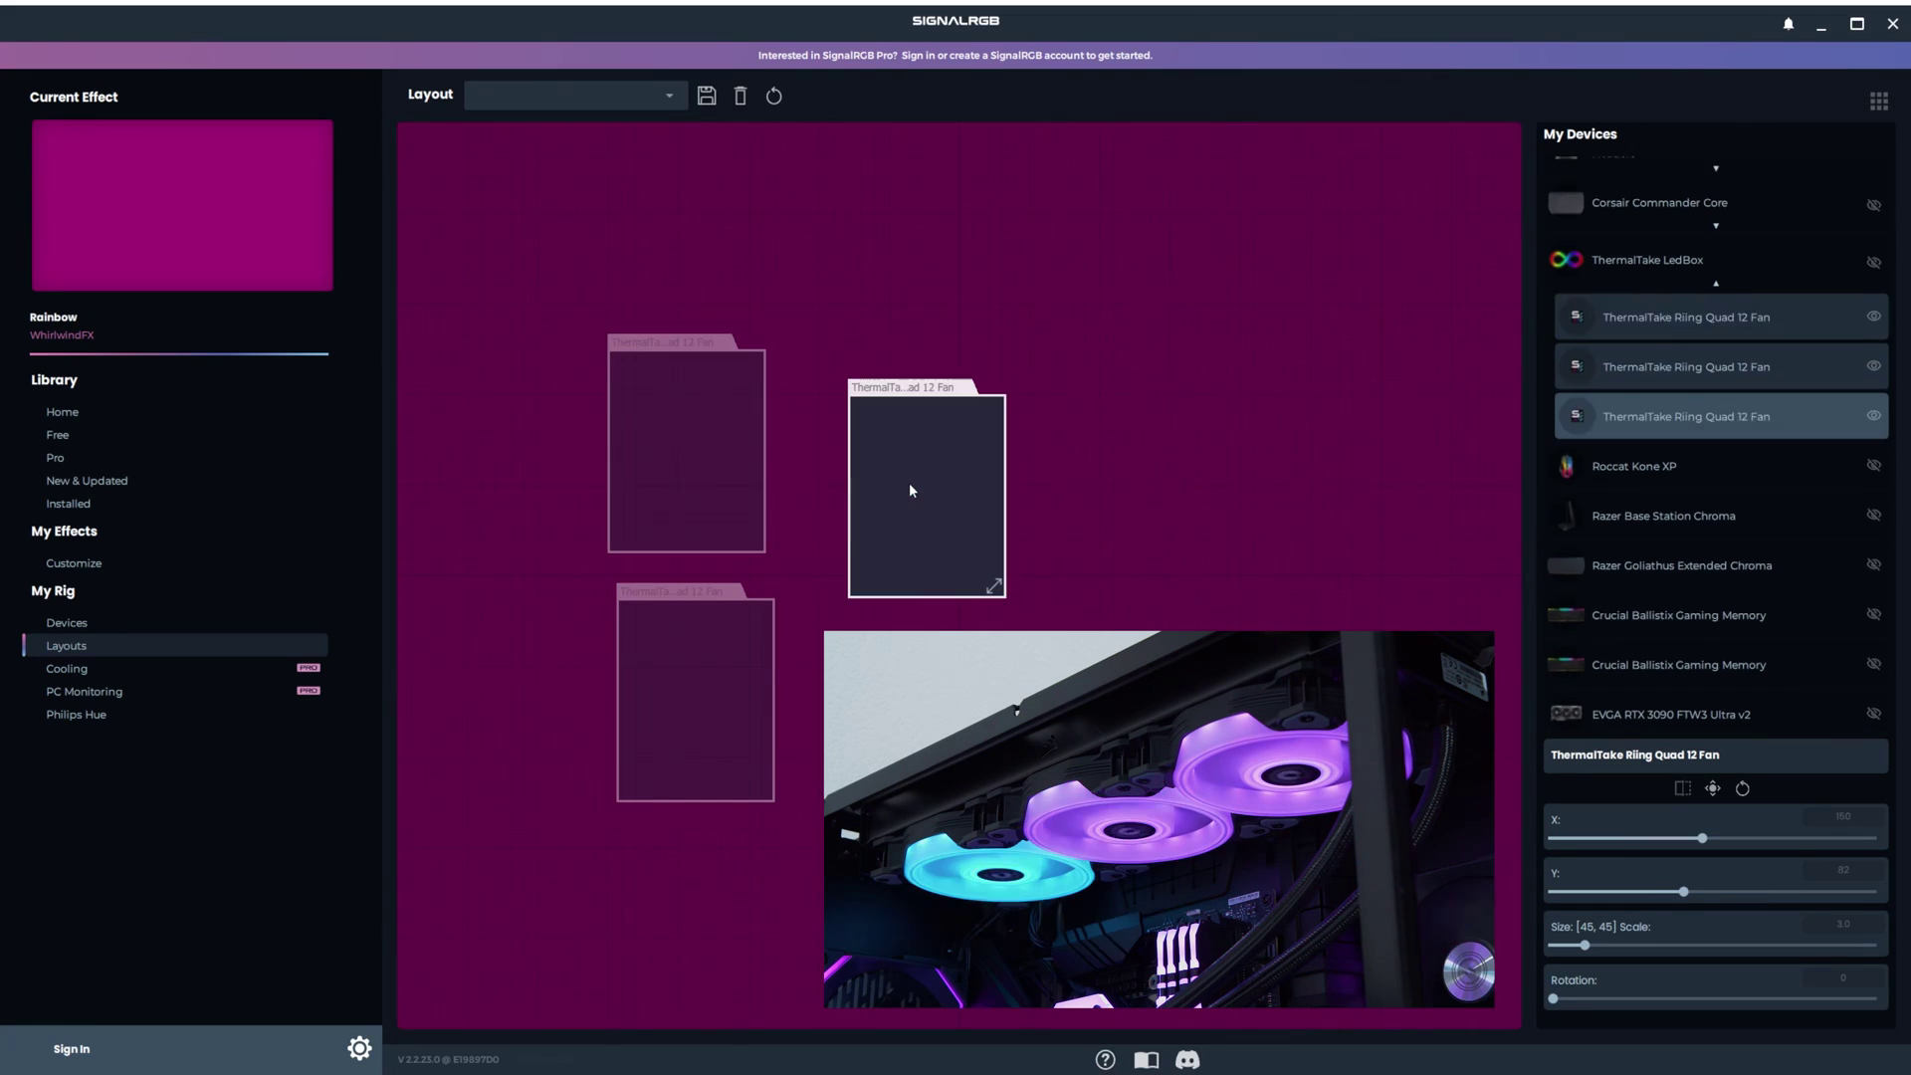
{"action": "left_click", "coordinate": [713, 629]}
{"action": "left_click", "coordinate": [717, 528]}
{"action": "left_click", "coordinate": [852, 540]}
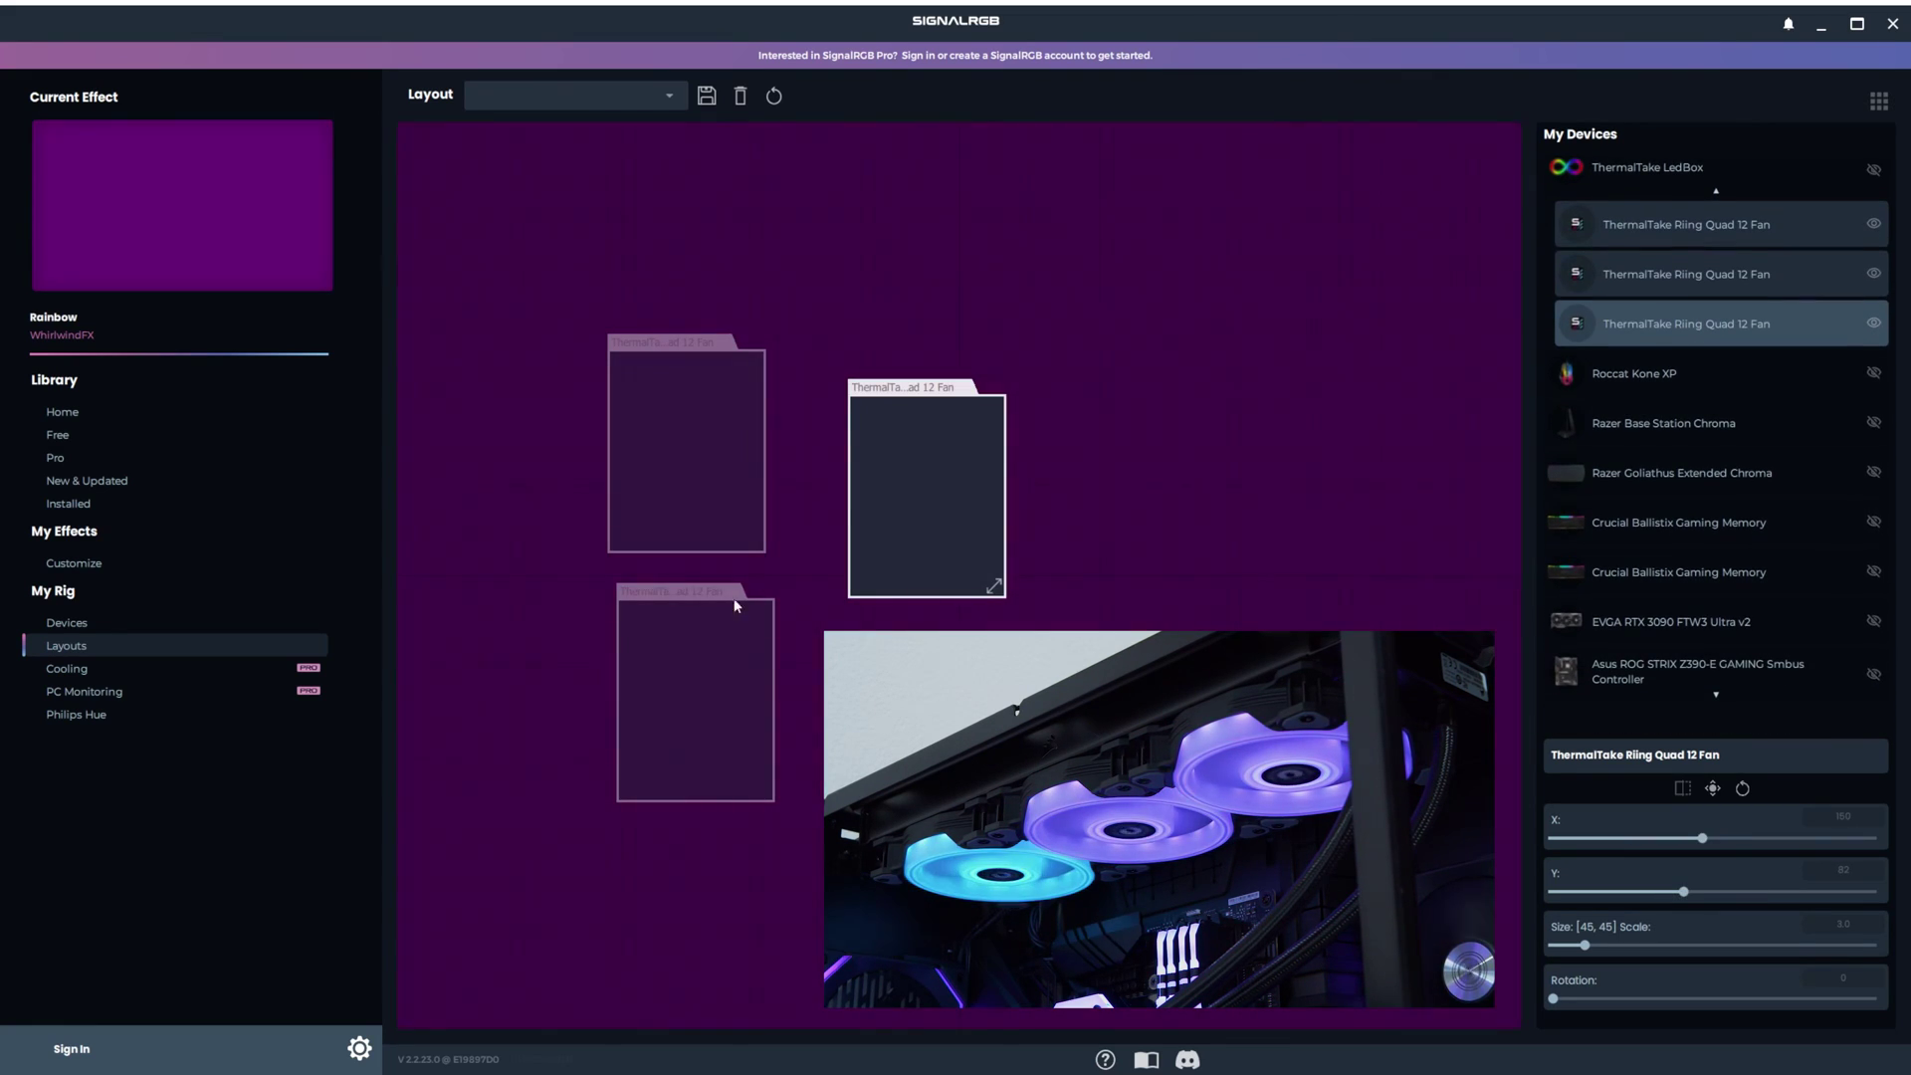
{"action": "left_click", "coordinate": [675, 670]}
{"action": "left_click", "coordinate": [708, 499]}
{"action": "left_click", "coordinate": [851, 521]}
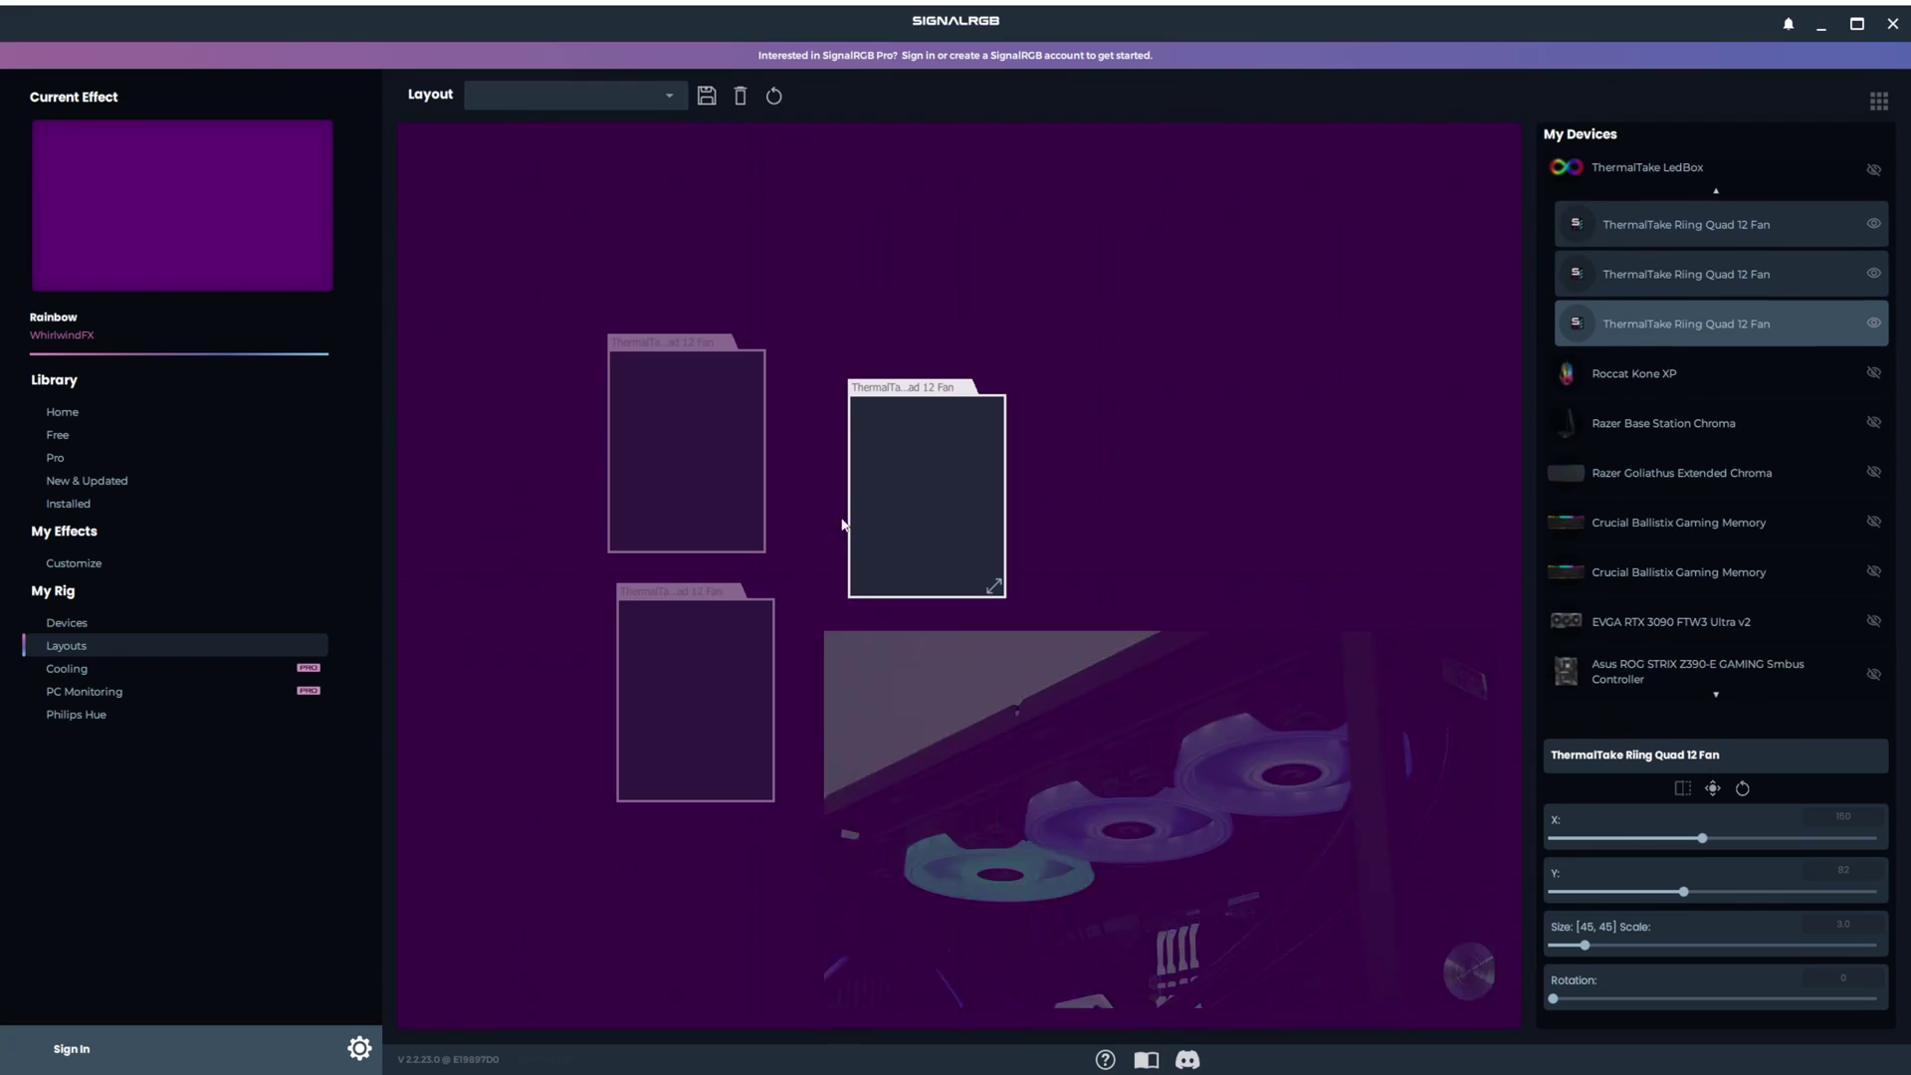
- Place all three Riing Quad fans in a top row and unhide the Corsair Capellix pump
{"action": "left_click_drag", "start_coordinate": [697, 448], "coordinate": [695, 385]}
{"action": "left_click_drag", "start_coordinate": [1016, 271], "coordinate": [1000, 234]}
{"action": "left_click_drag", "start_coordinate": [942, 508], "coordinate": [904, 248]}
{"action": "left_click", "coordinate": [904, 259]}
{"action": "left_click_drag", "start_coordinate": [710, 658], "coordinate": [1148, 206]}
{"action": "scroll", "coordinate": [1875, 538], "scroll_direction": "up", "scroll_amount": 4}
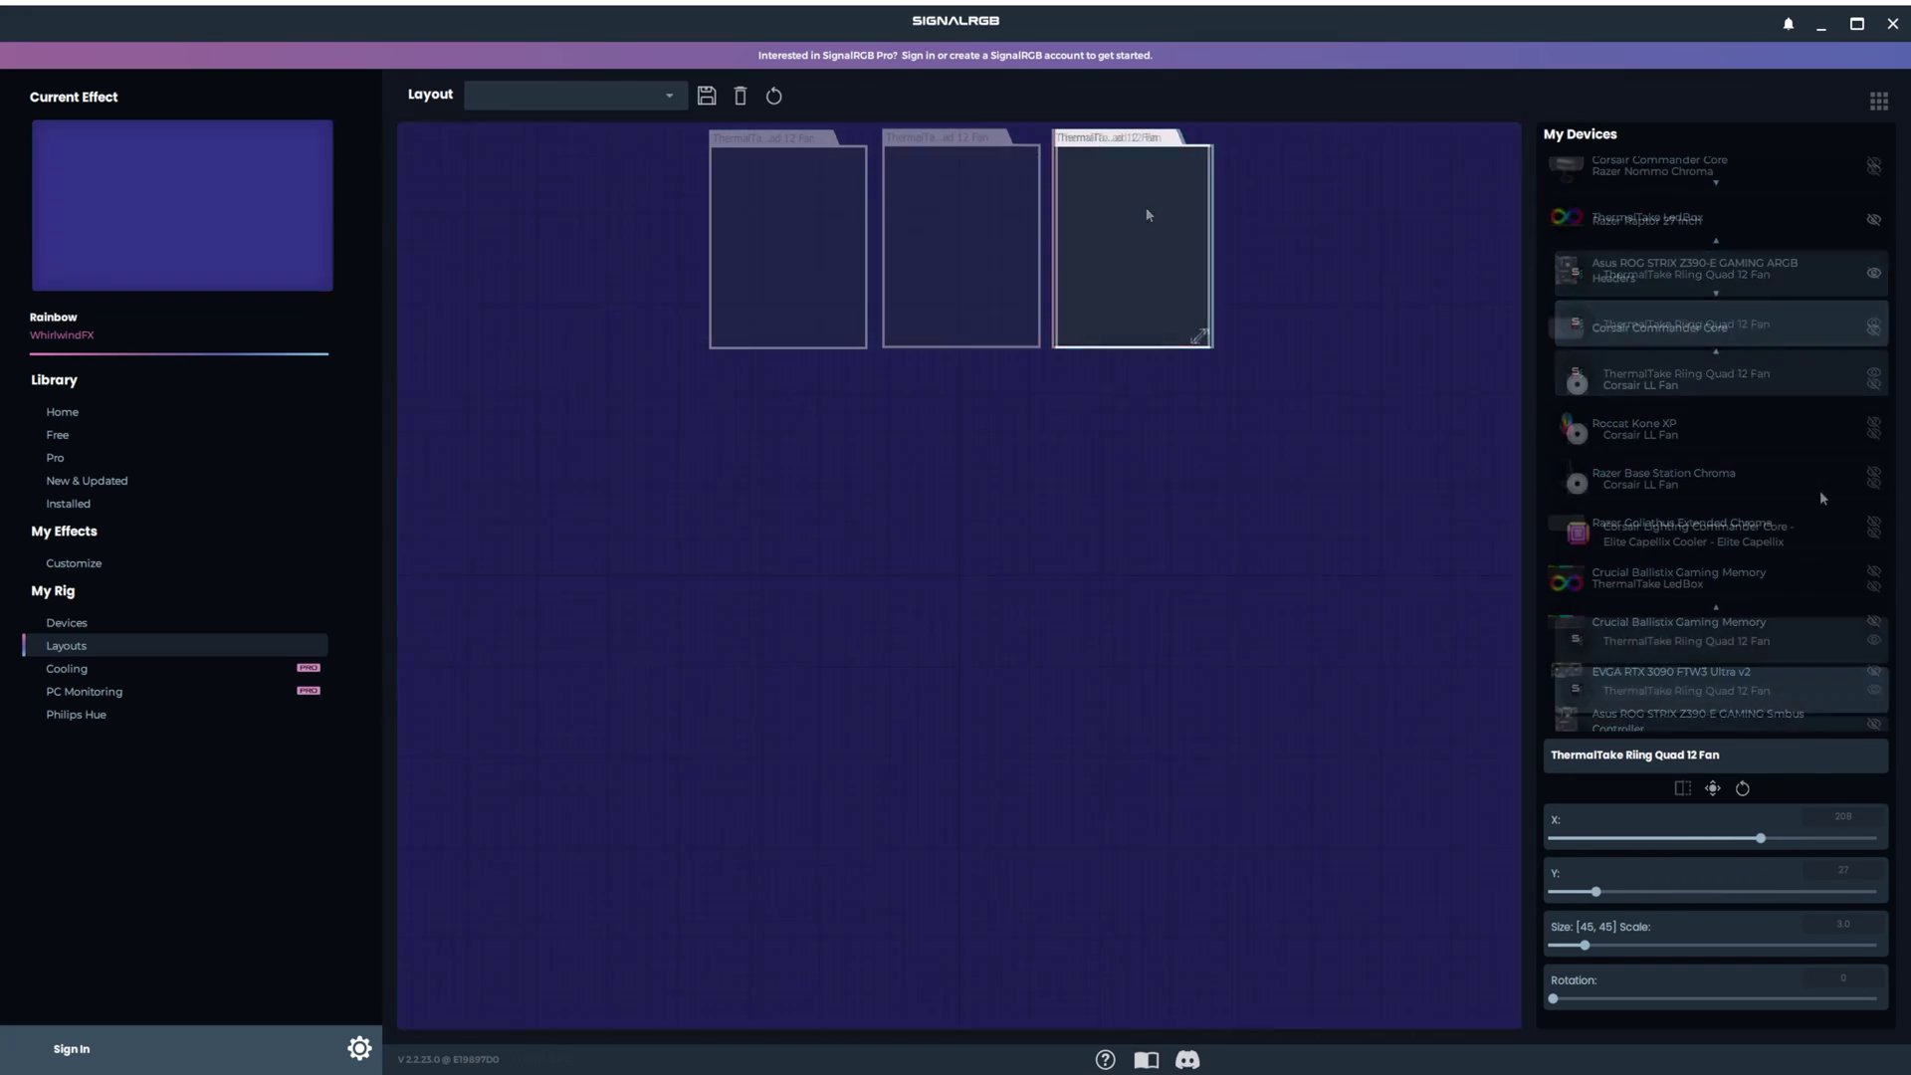
{"action": "left_click", "coordinate": [1873, 535]}
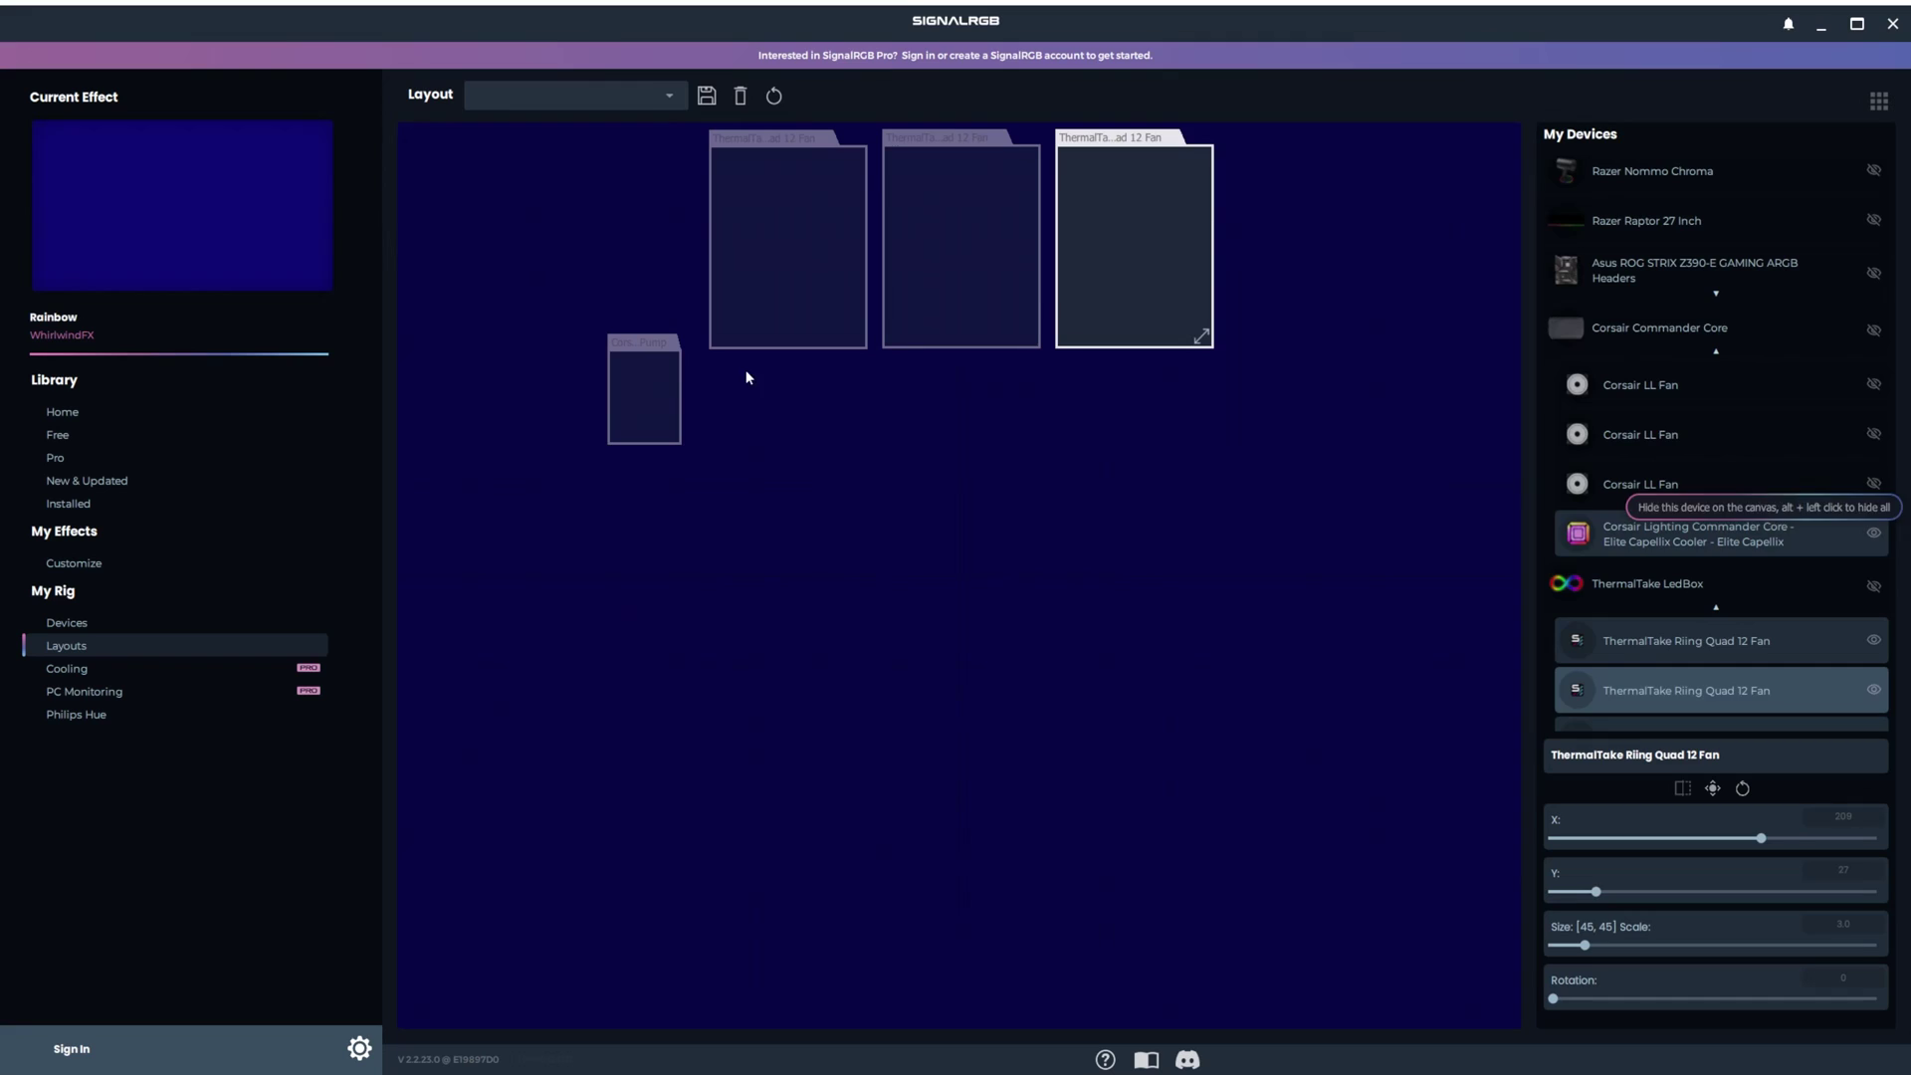
- Move the Capellix pump block under the fans and scale it to 36×36
{"action": "left_click", "coordinate": [655, 375]}
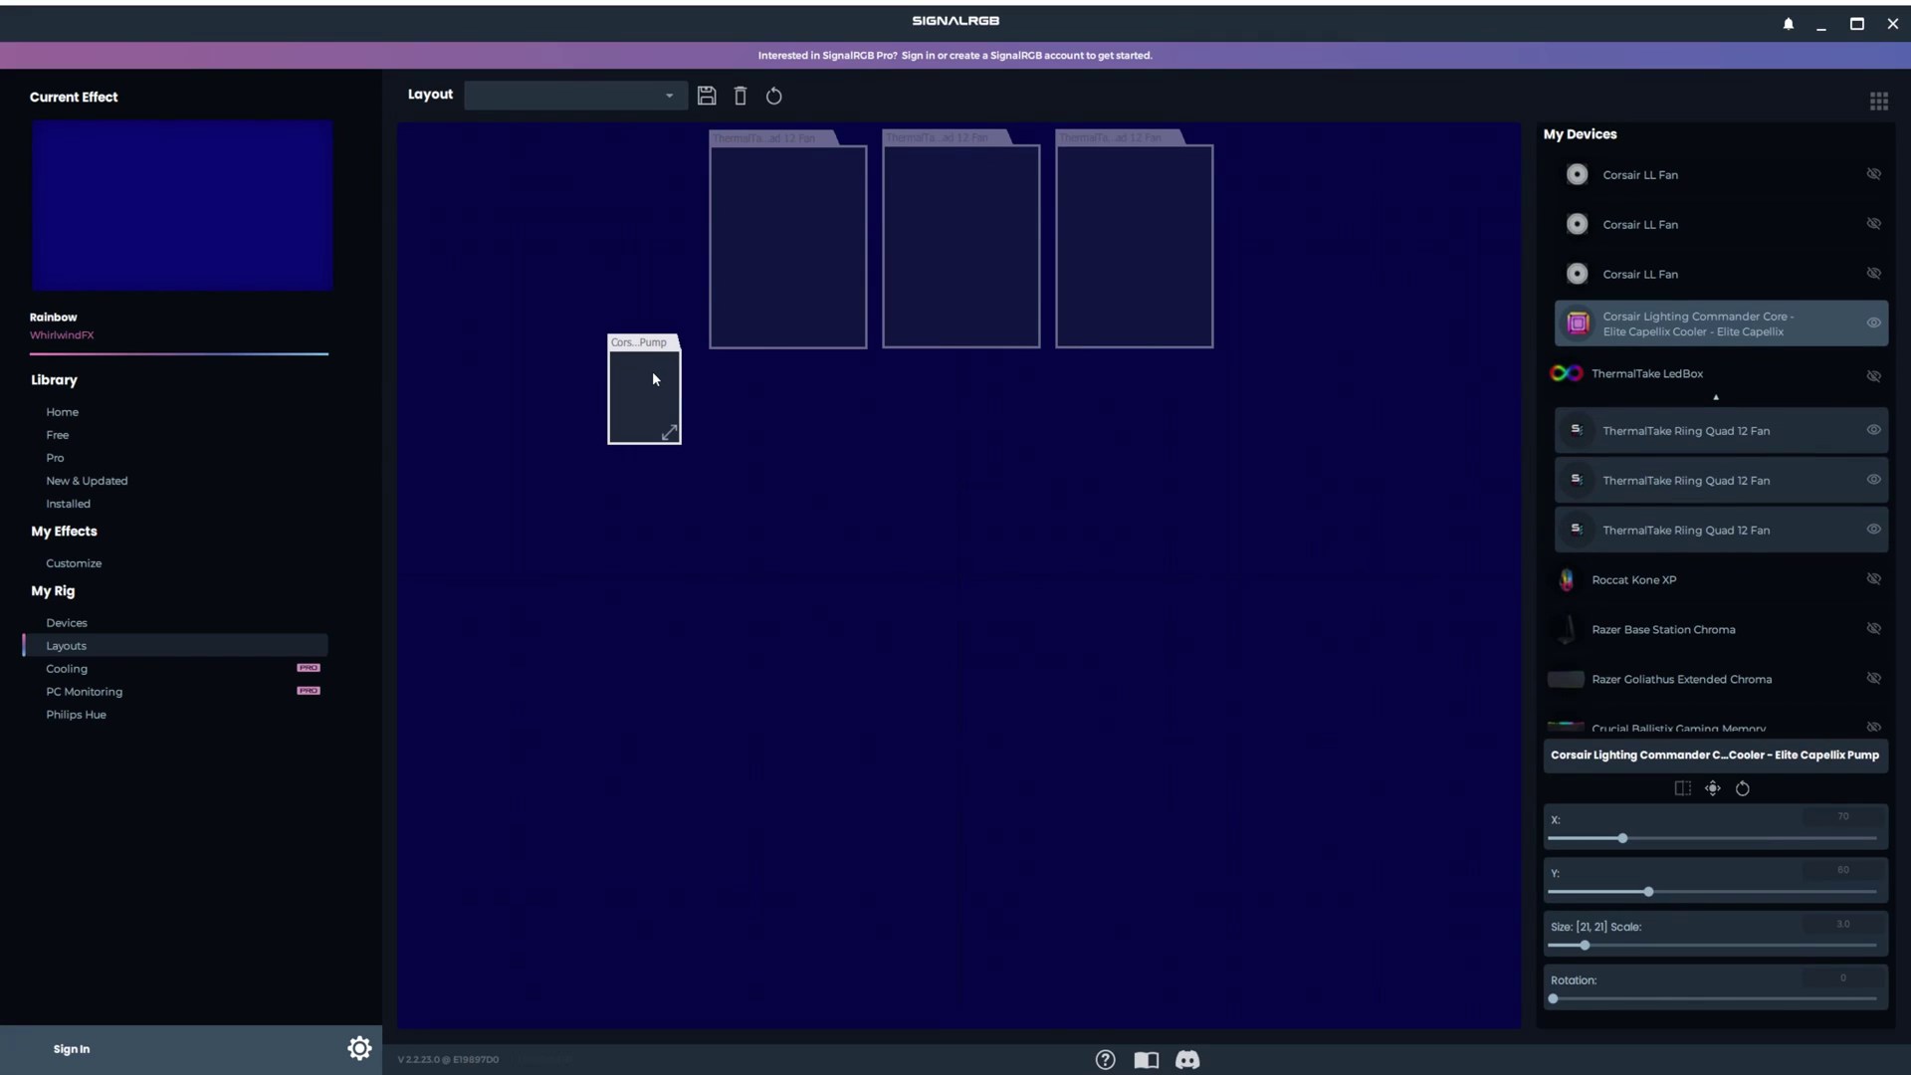
{"action": "left_click_drag", "start_coordinate": [653, 378], "coordinate": [879, 442]}
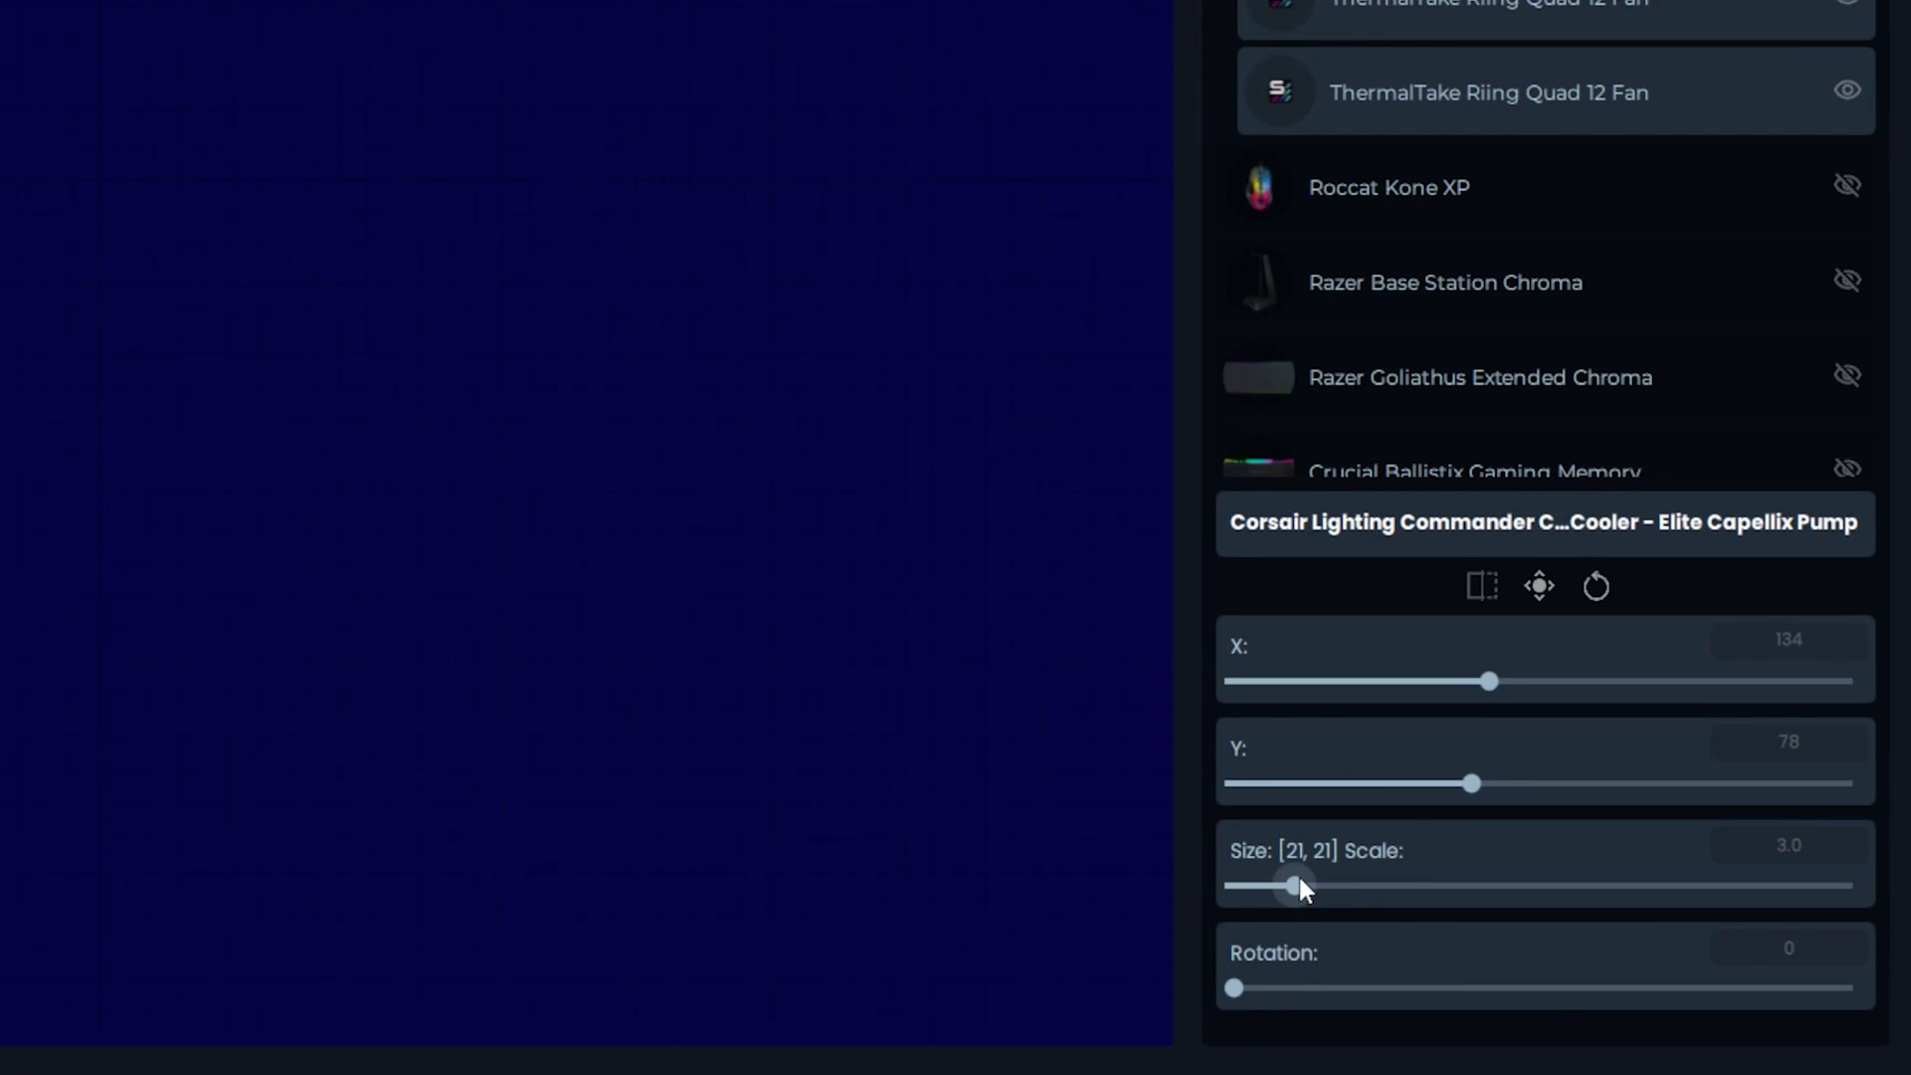
{"action": "left_click_drag", "start_coordinate": [1299, 878], "coordinate": [1352, 897]}
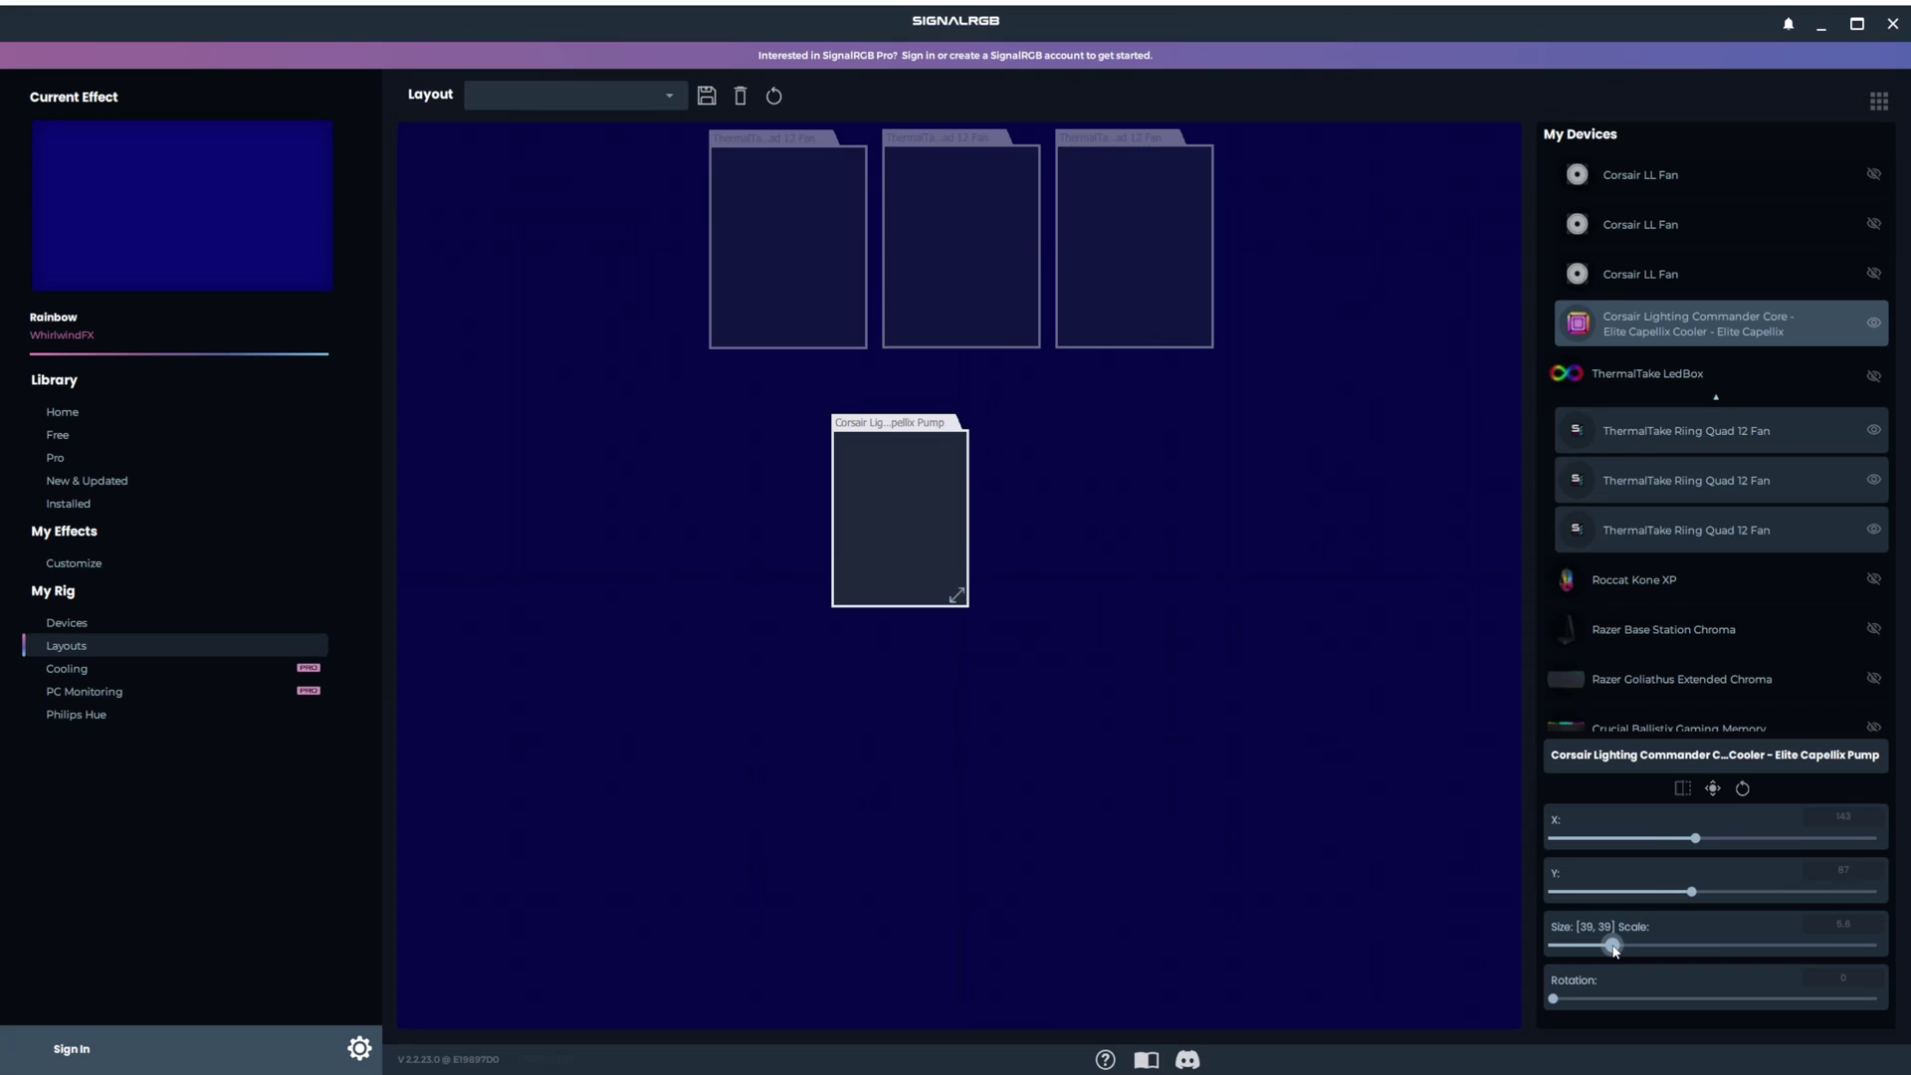
{"action": "left_click_drag", "start_coordinate": [1614, 948], "coordinate": [1606, 945]}
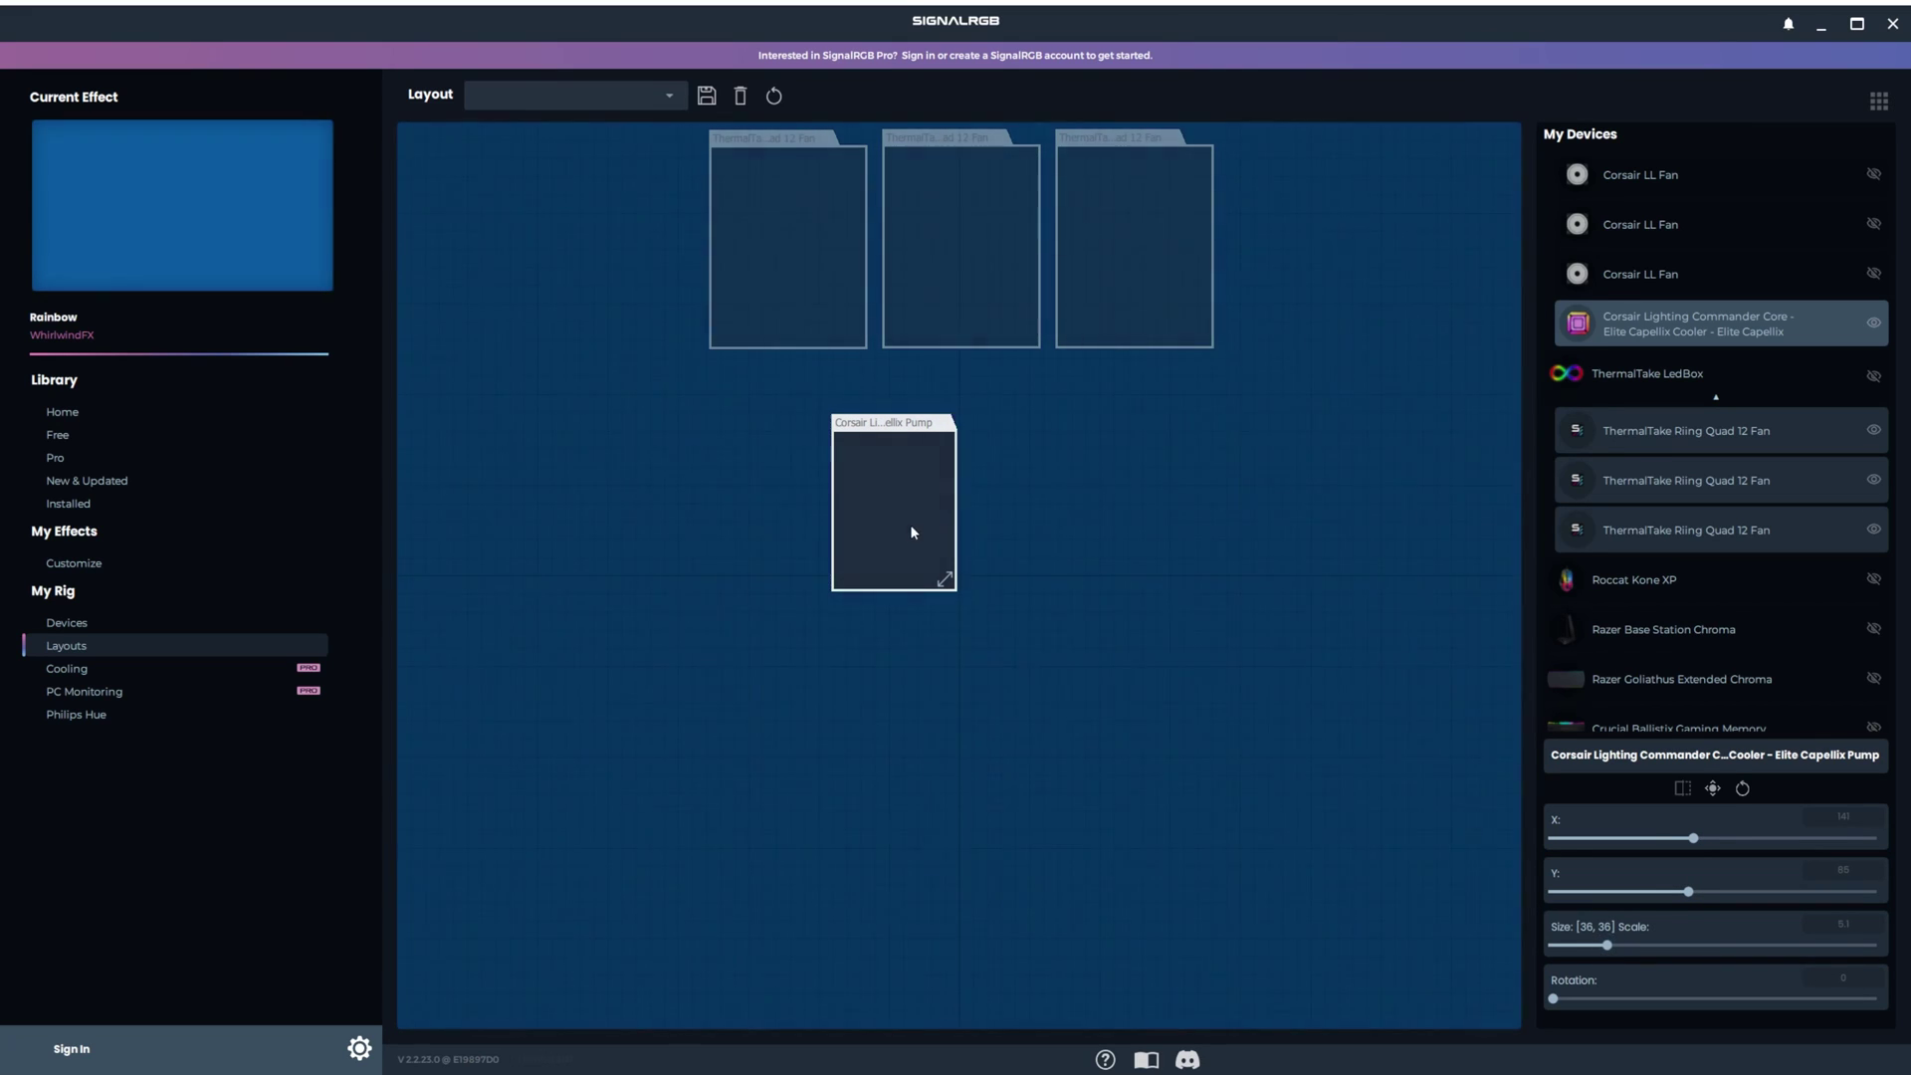
{"action": "left_click_drag", "start_coordinate": [910, 523], "coordinate": [880, 510]}
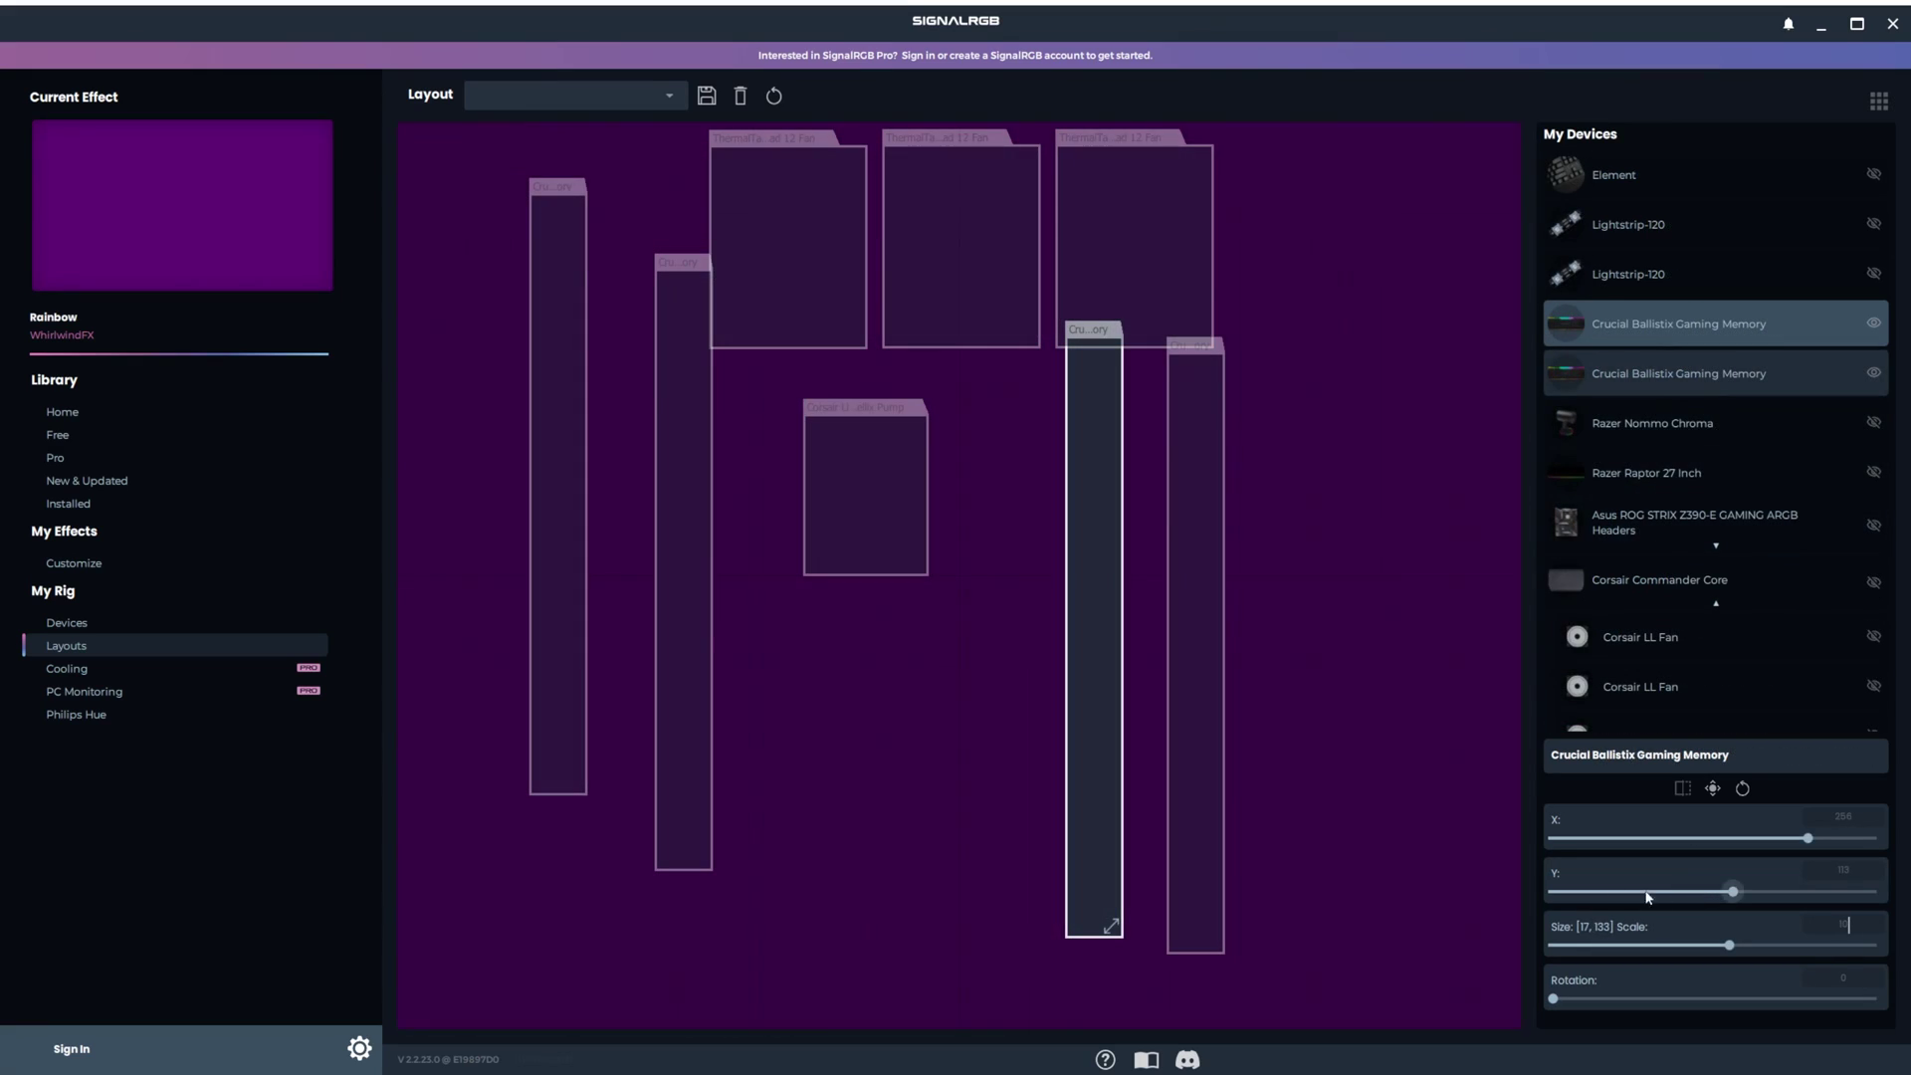
- Set the memory scale to 10 and position the memory, UniFans, RTX 3090 and Corsair LL fans
{"action": "type", "text": "10"}
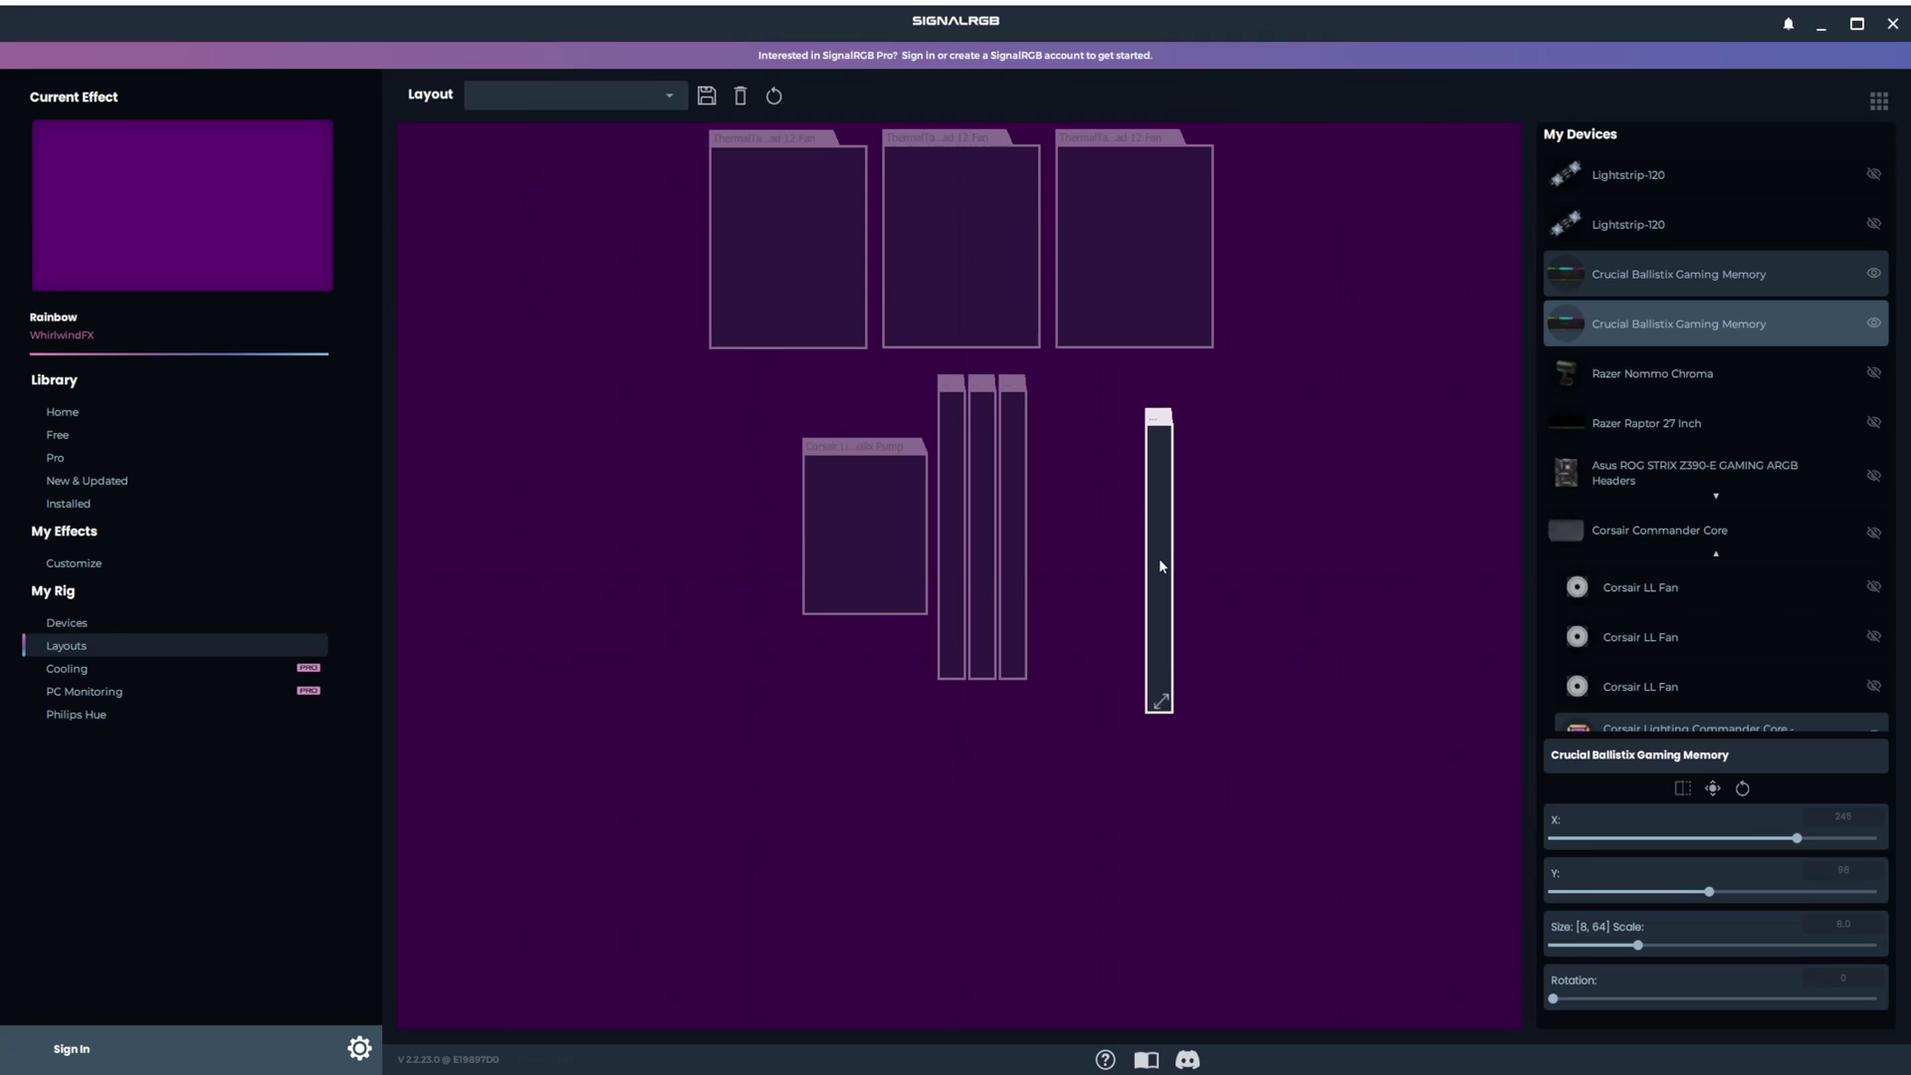
{"action": "left_click_drag", "start_coordinate": [1158, 557], "coordinate": [1049, 534]}
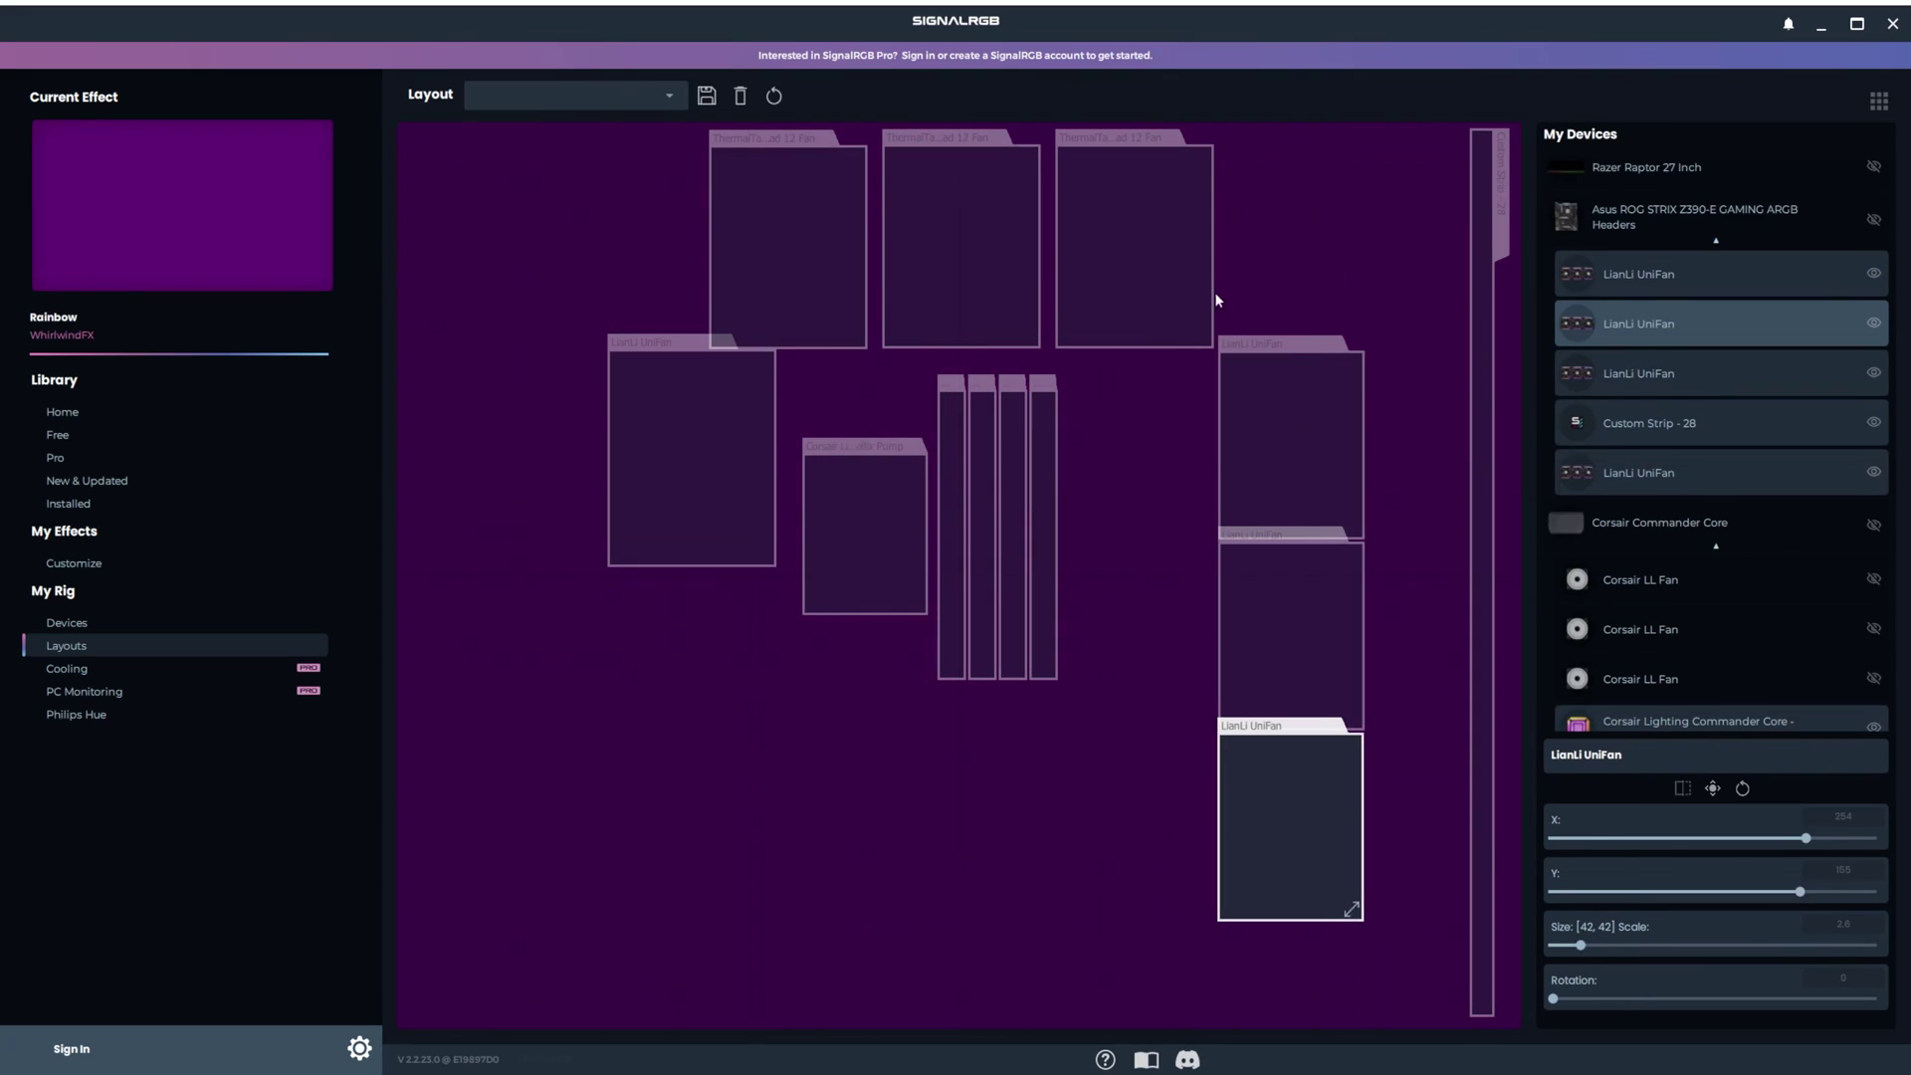
{"action": "left_click_drag", "start_coordinate": [1308, 444], "coordinate": [1351, 443]}
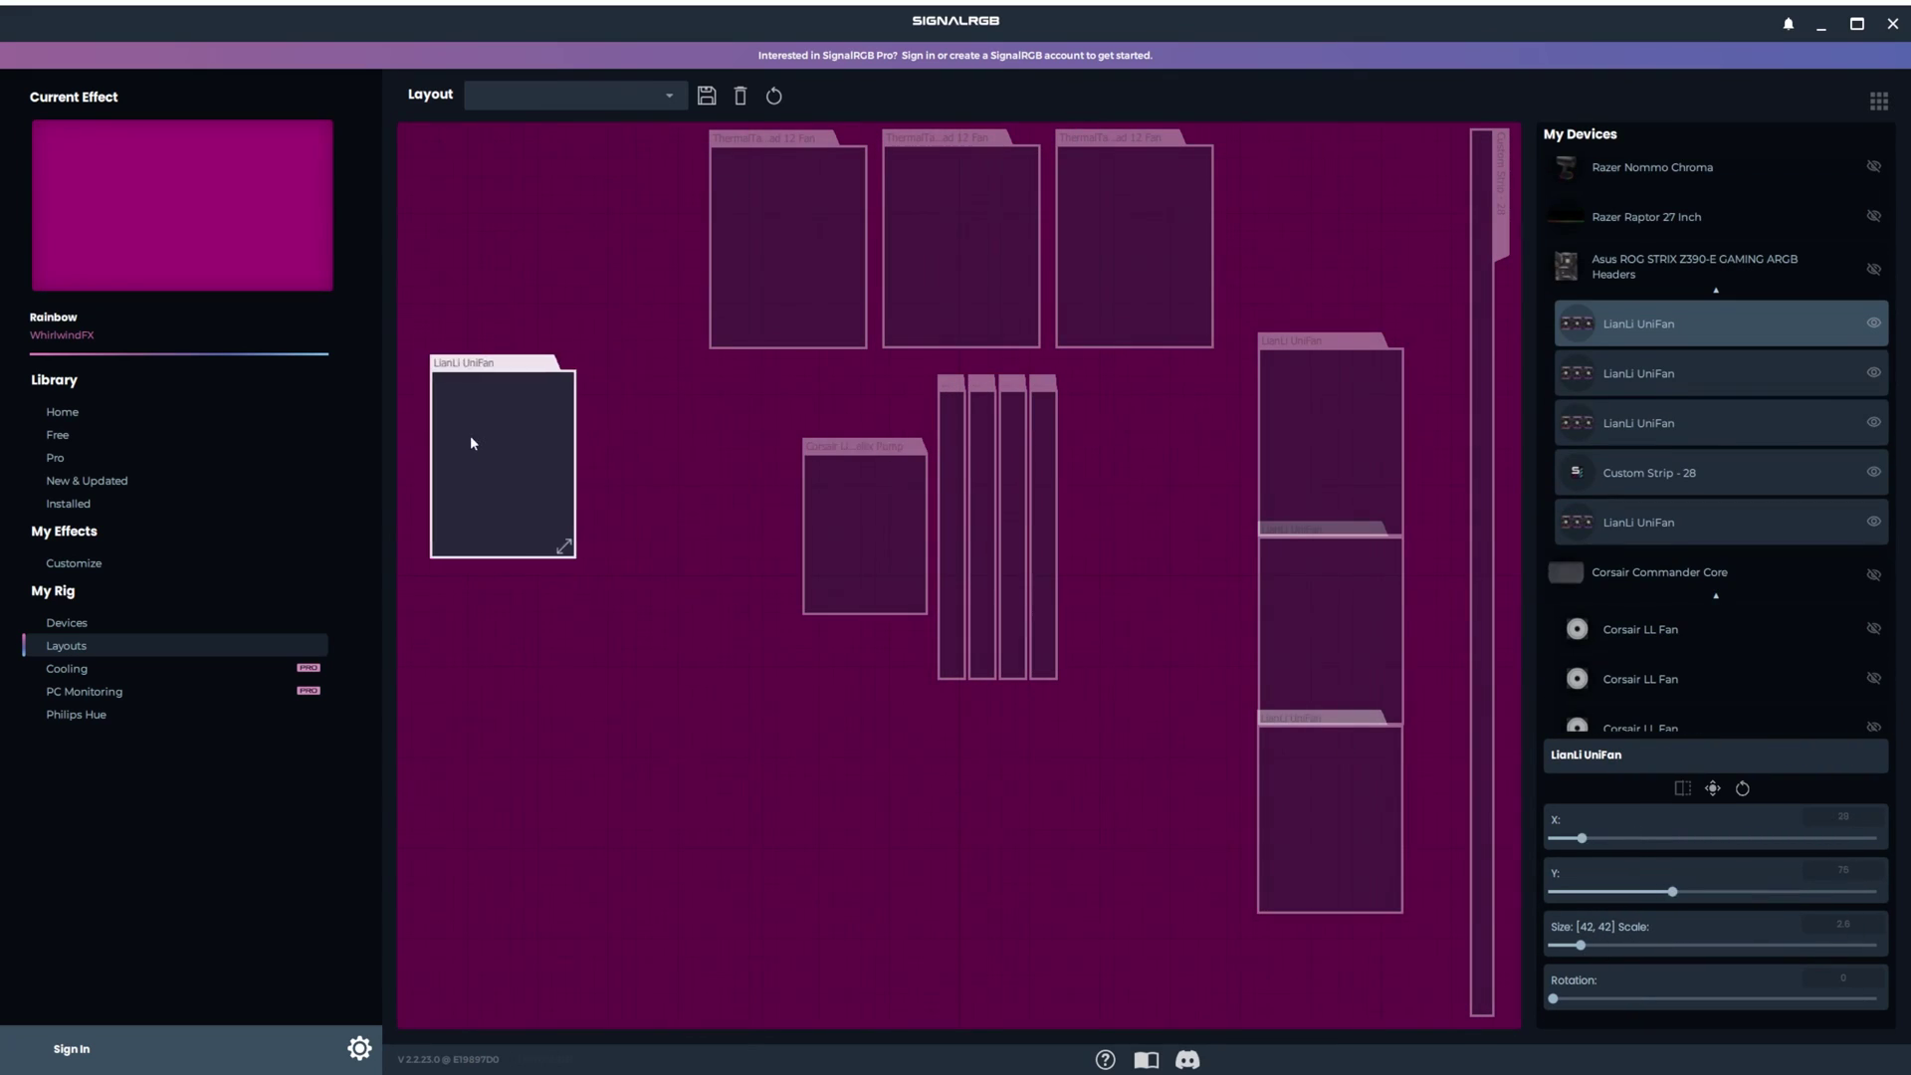
{"action": "left_click_drag", "start_coordinate": [460, 445], "coordinate": [554, 414]}
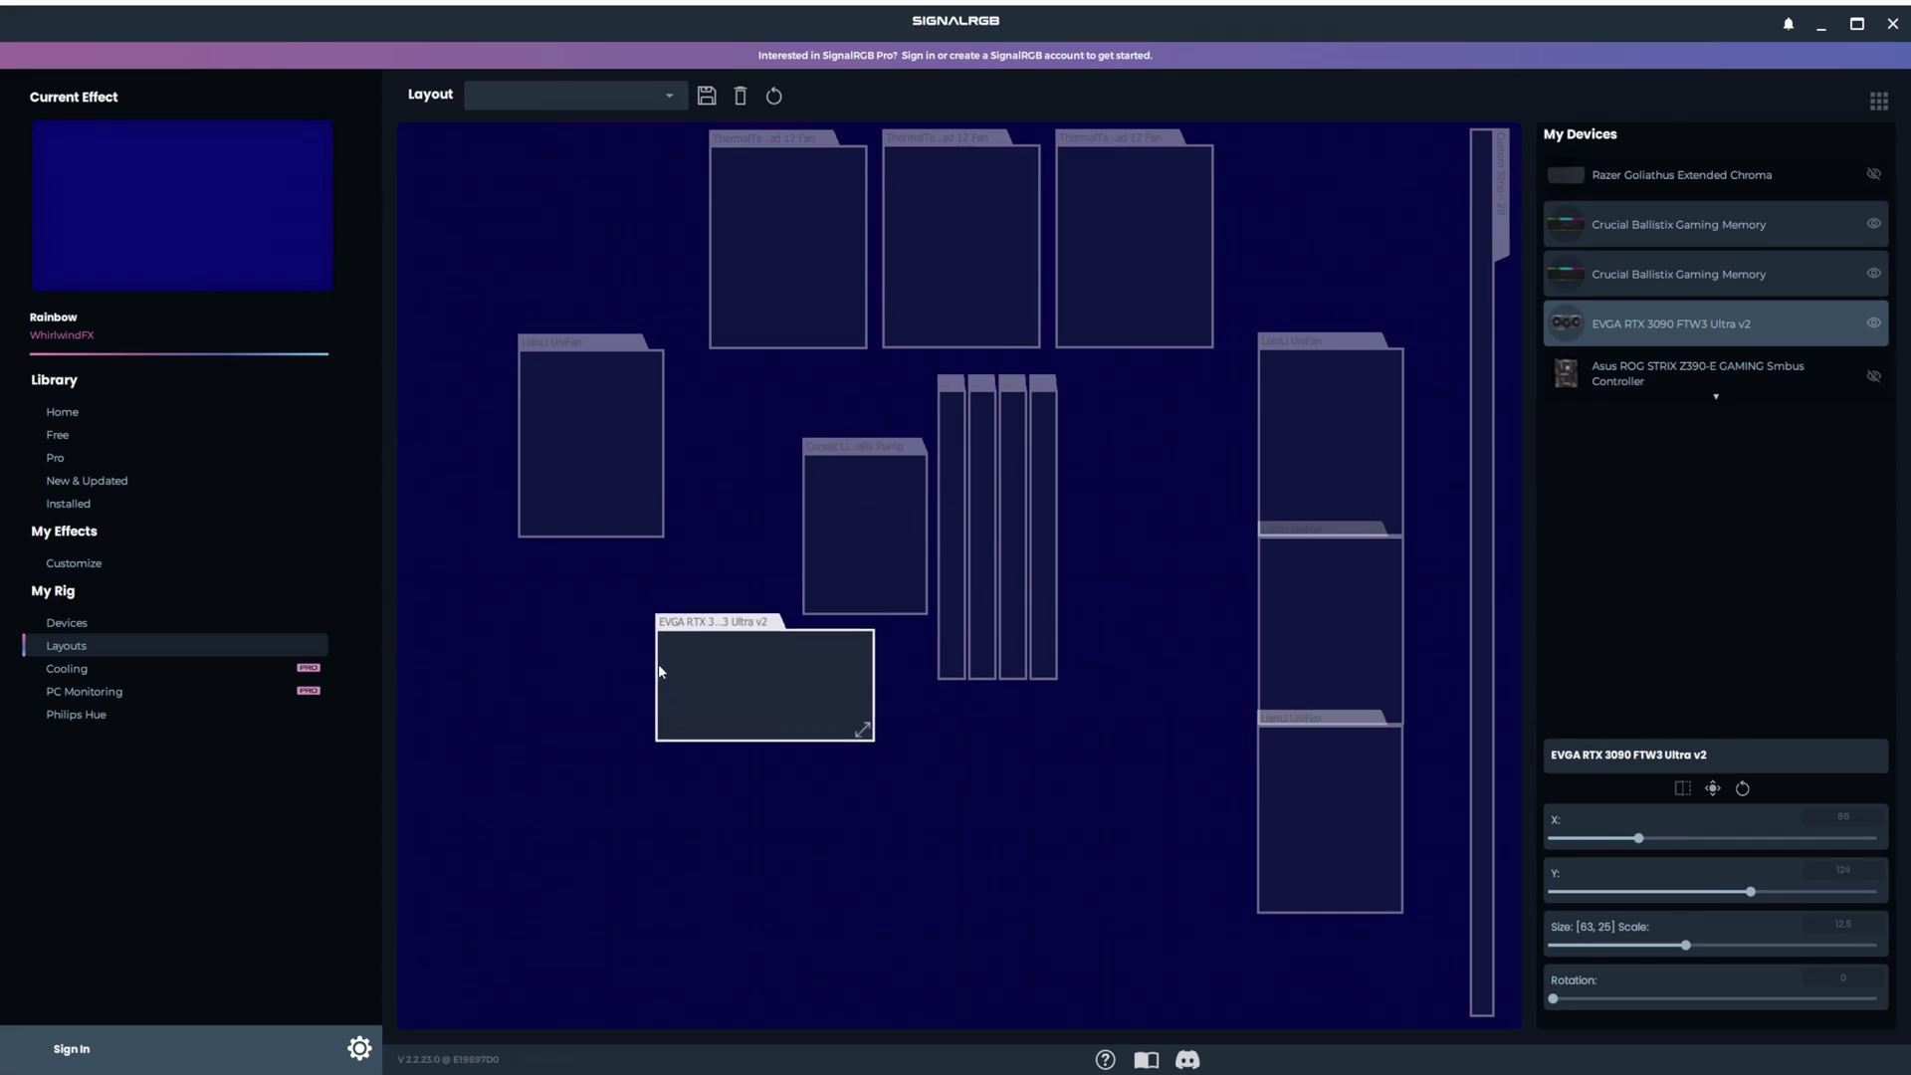
{"action": "left_click_drag", "start_coordinate": [807, 666], "coordinate": [882, 734]}
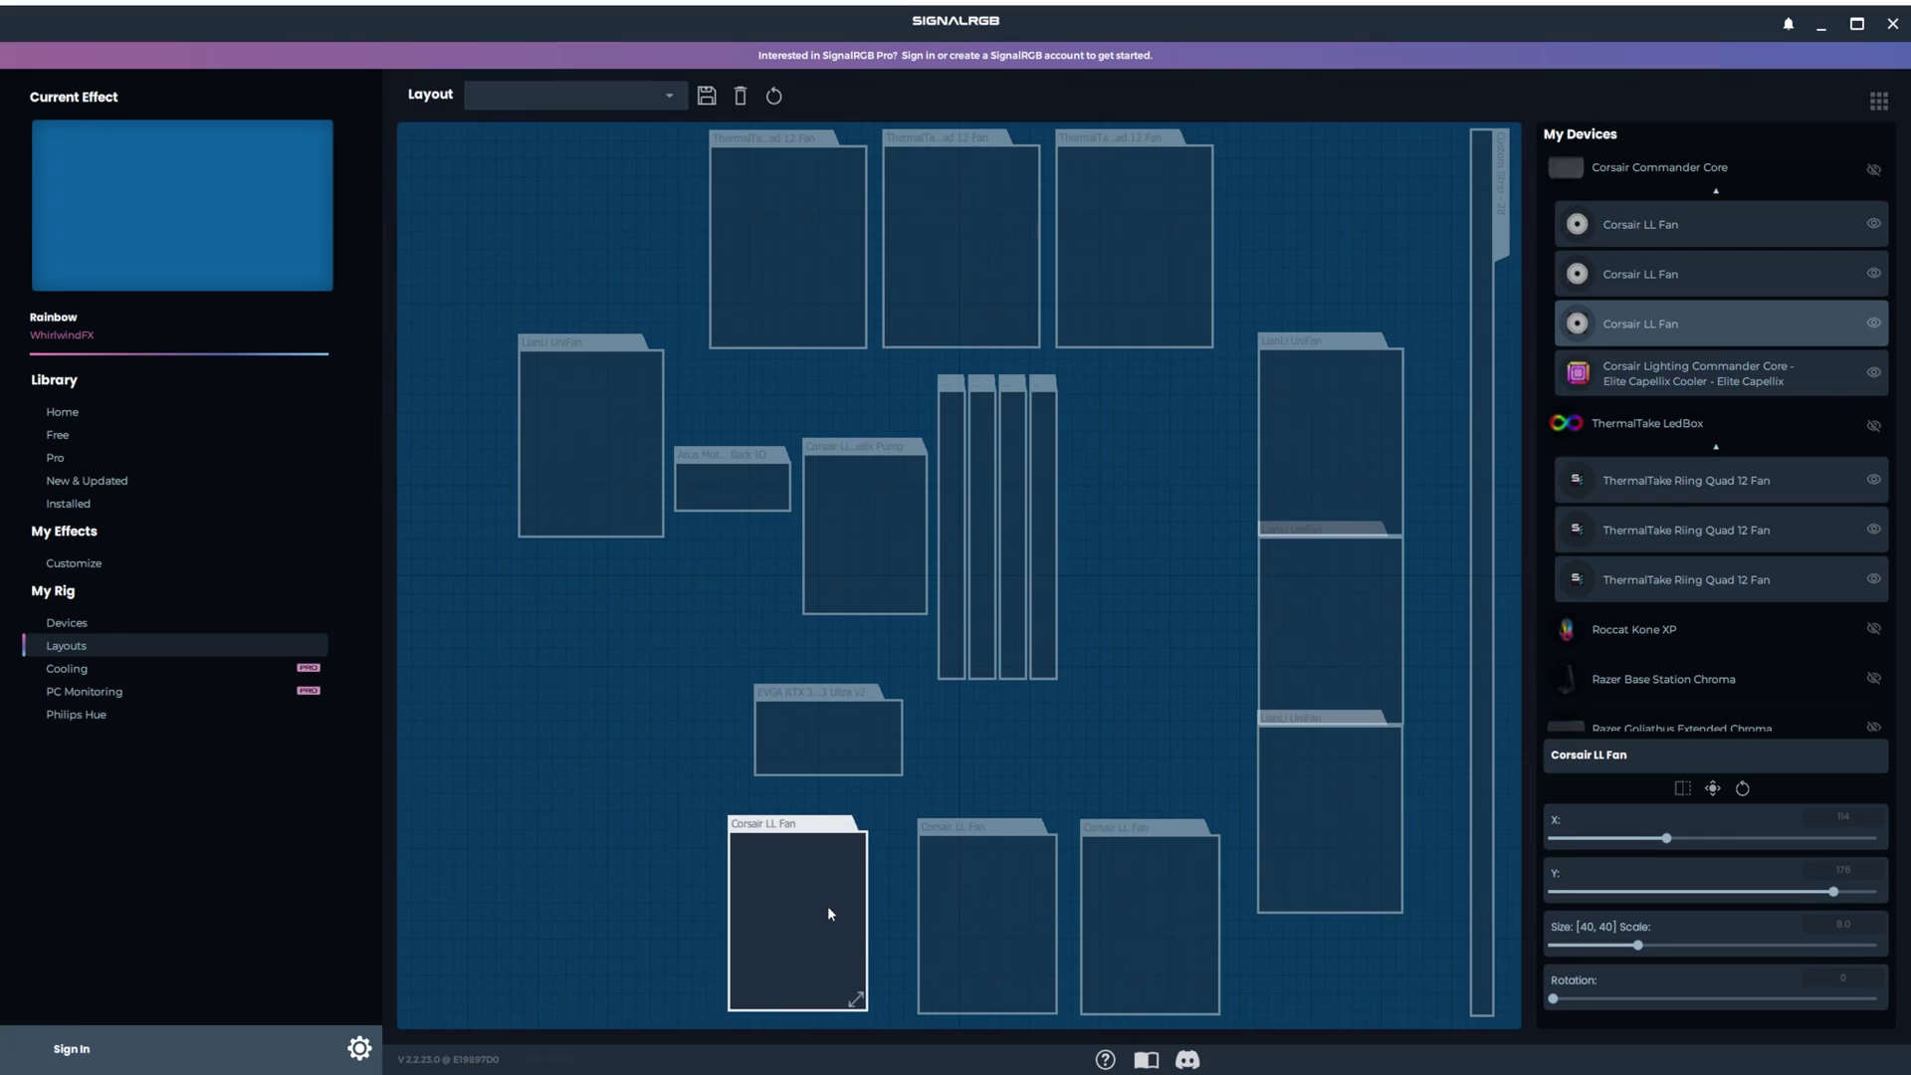
{"action": "left_click", "coordinate": [953, 910]}
{"action": "left_click_drag", "start_coordinate": [954, 917], "coordinate": [944, 915]}
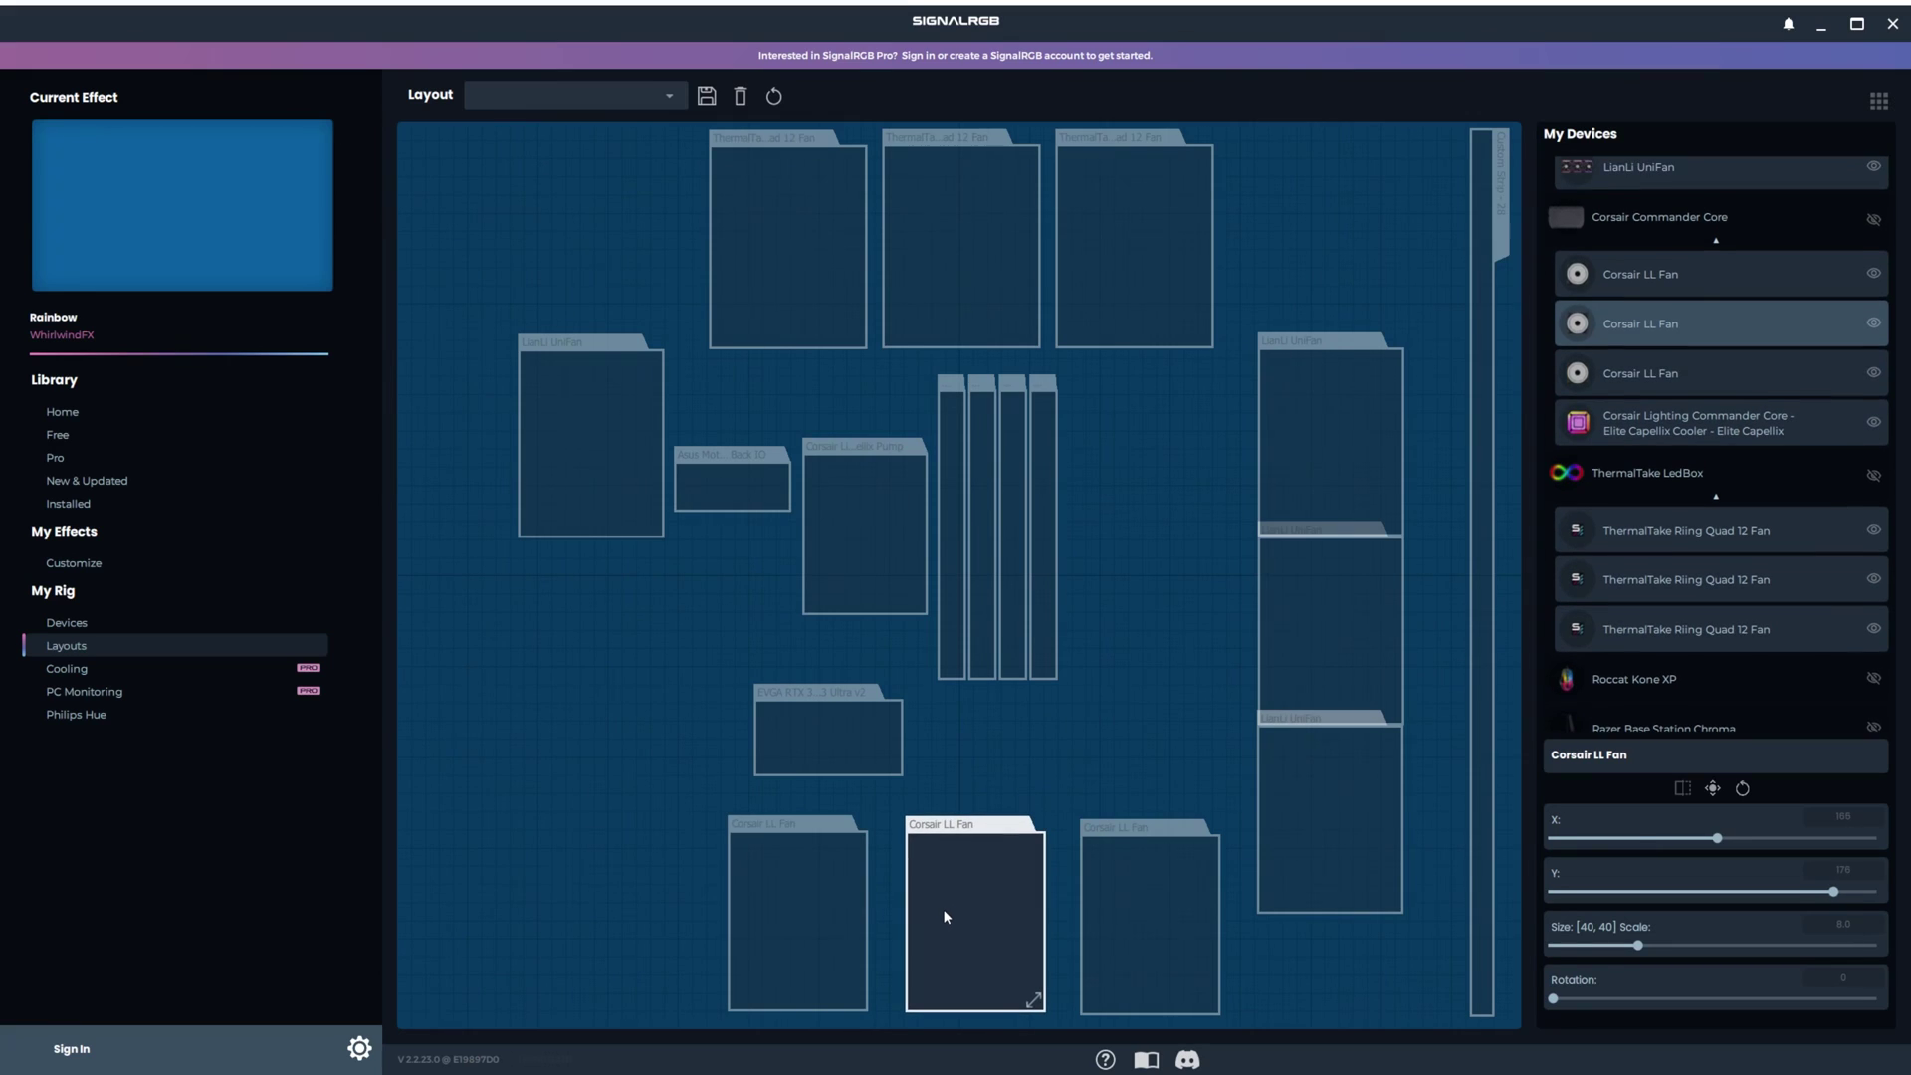
{"action": "left_click", "coordinate": [1123, 935]}
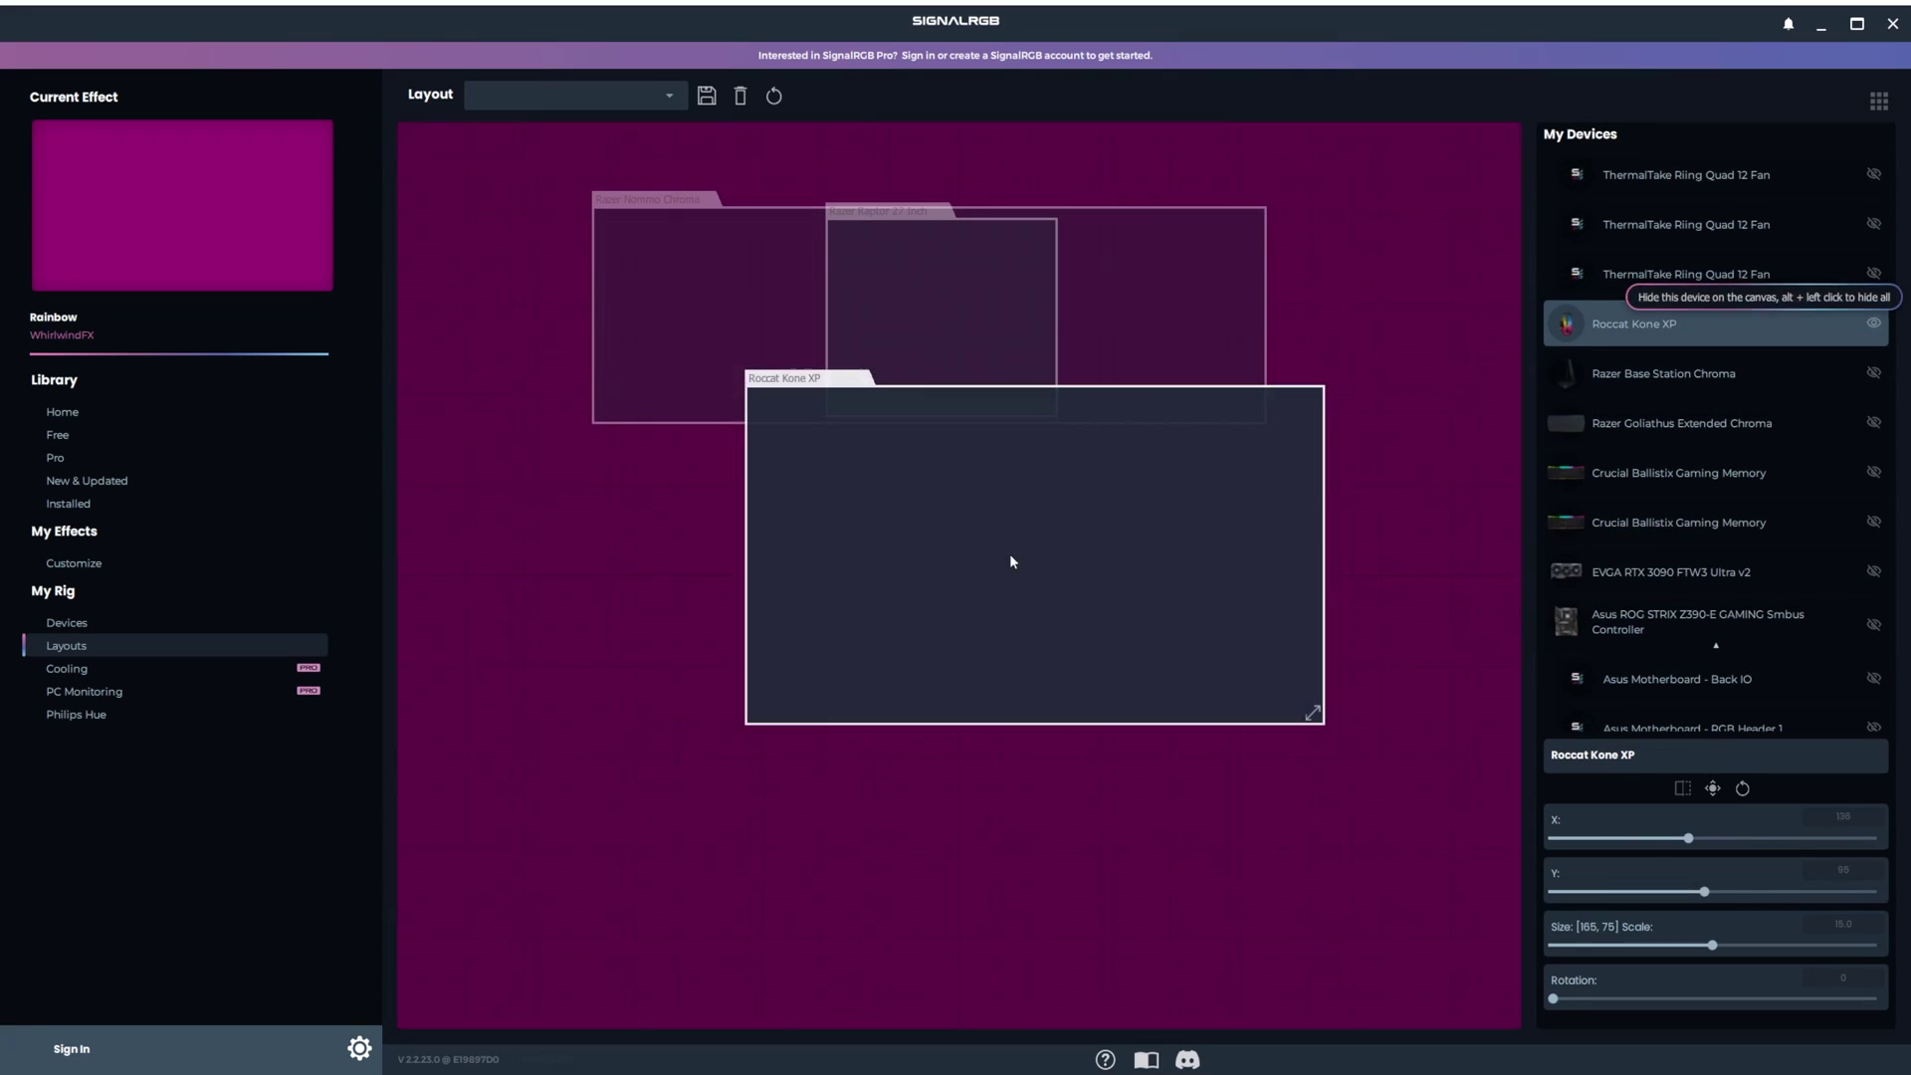
- Shrink the Roccat Kone XP, move it down-right, and show and resize the Razer Goliathus
{"action": "left_click_drag", "start_coordinate": [1707, 945], "coordinate": [1598, 946]}
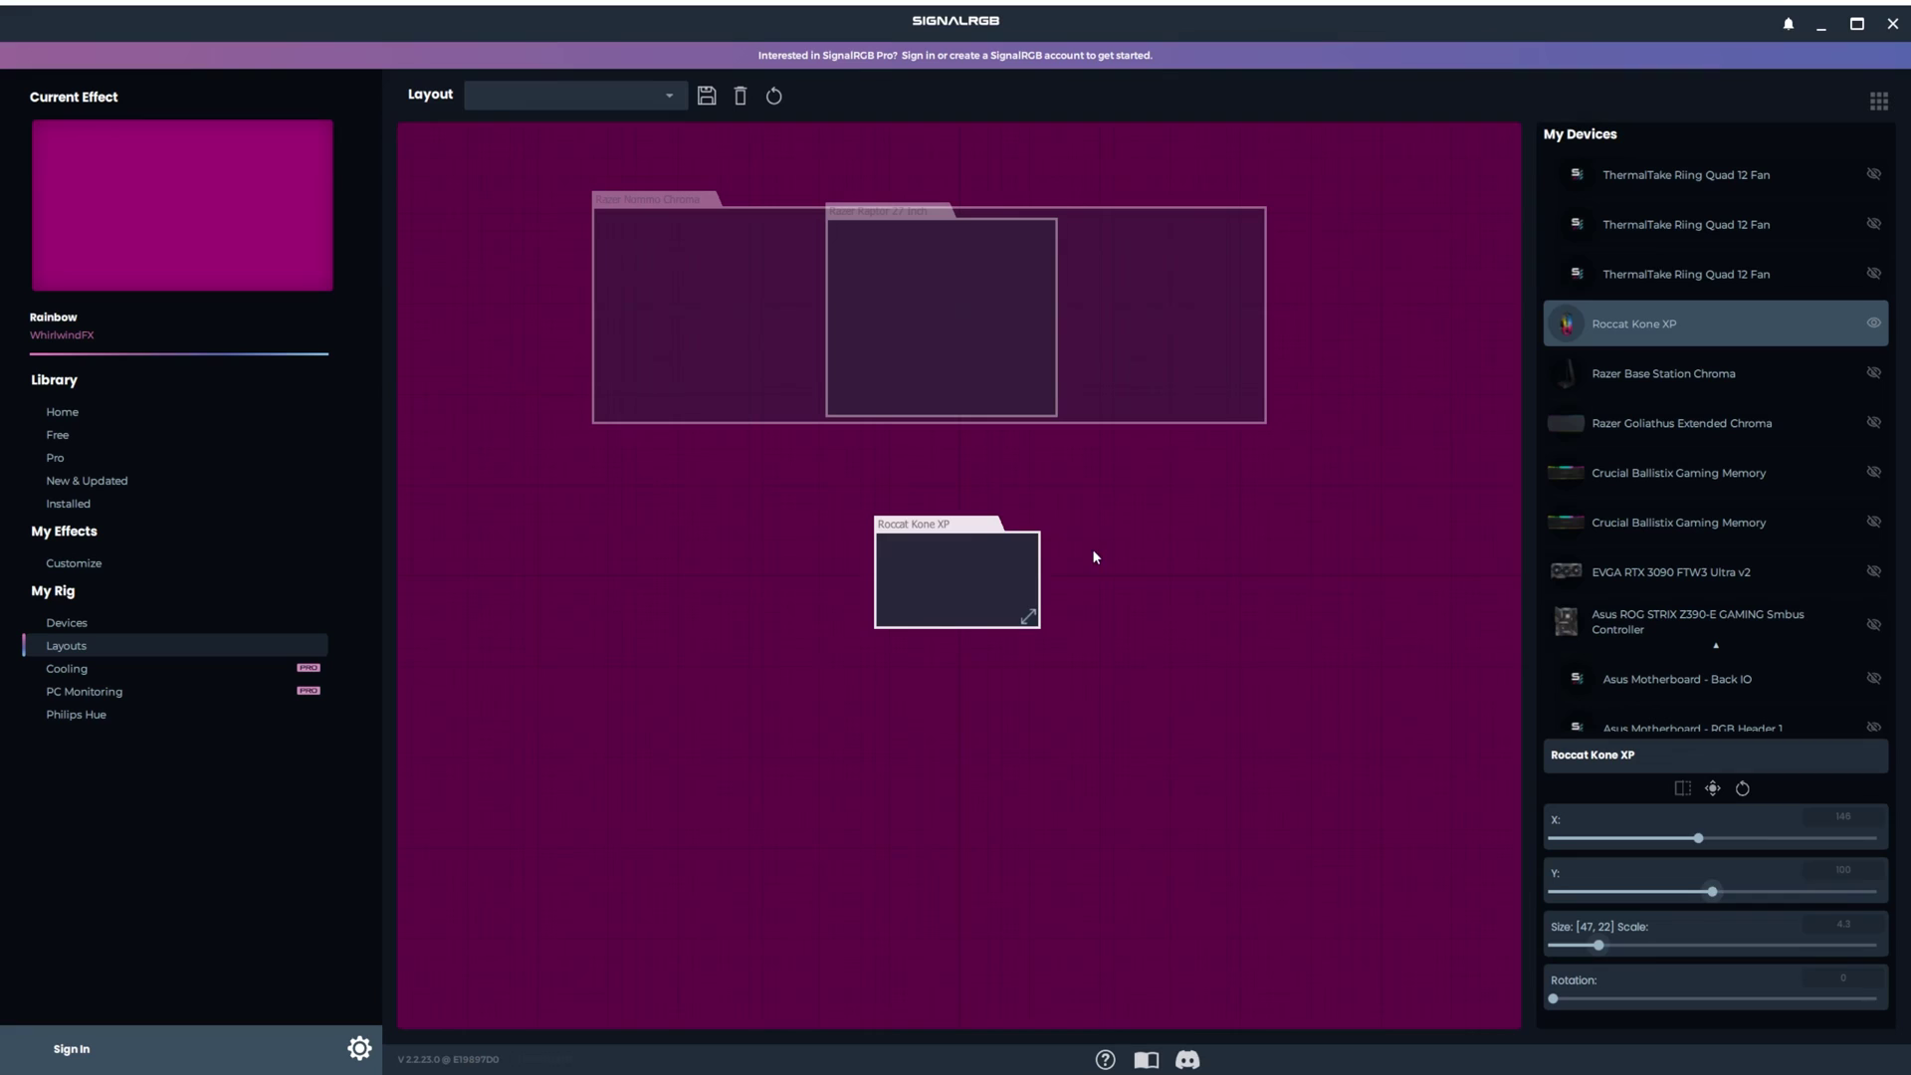
{"action": "left_click_drag", "start_coordinate": [965, 575], "coordinate": [1177, 742]}
{"action": "left_click", "coordinate": [1682, 423]}
{"action": "left_click_drag", "start_coordinate": [1682, 945], "coordinate": [1654, 943]}
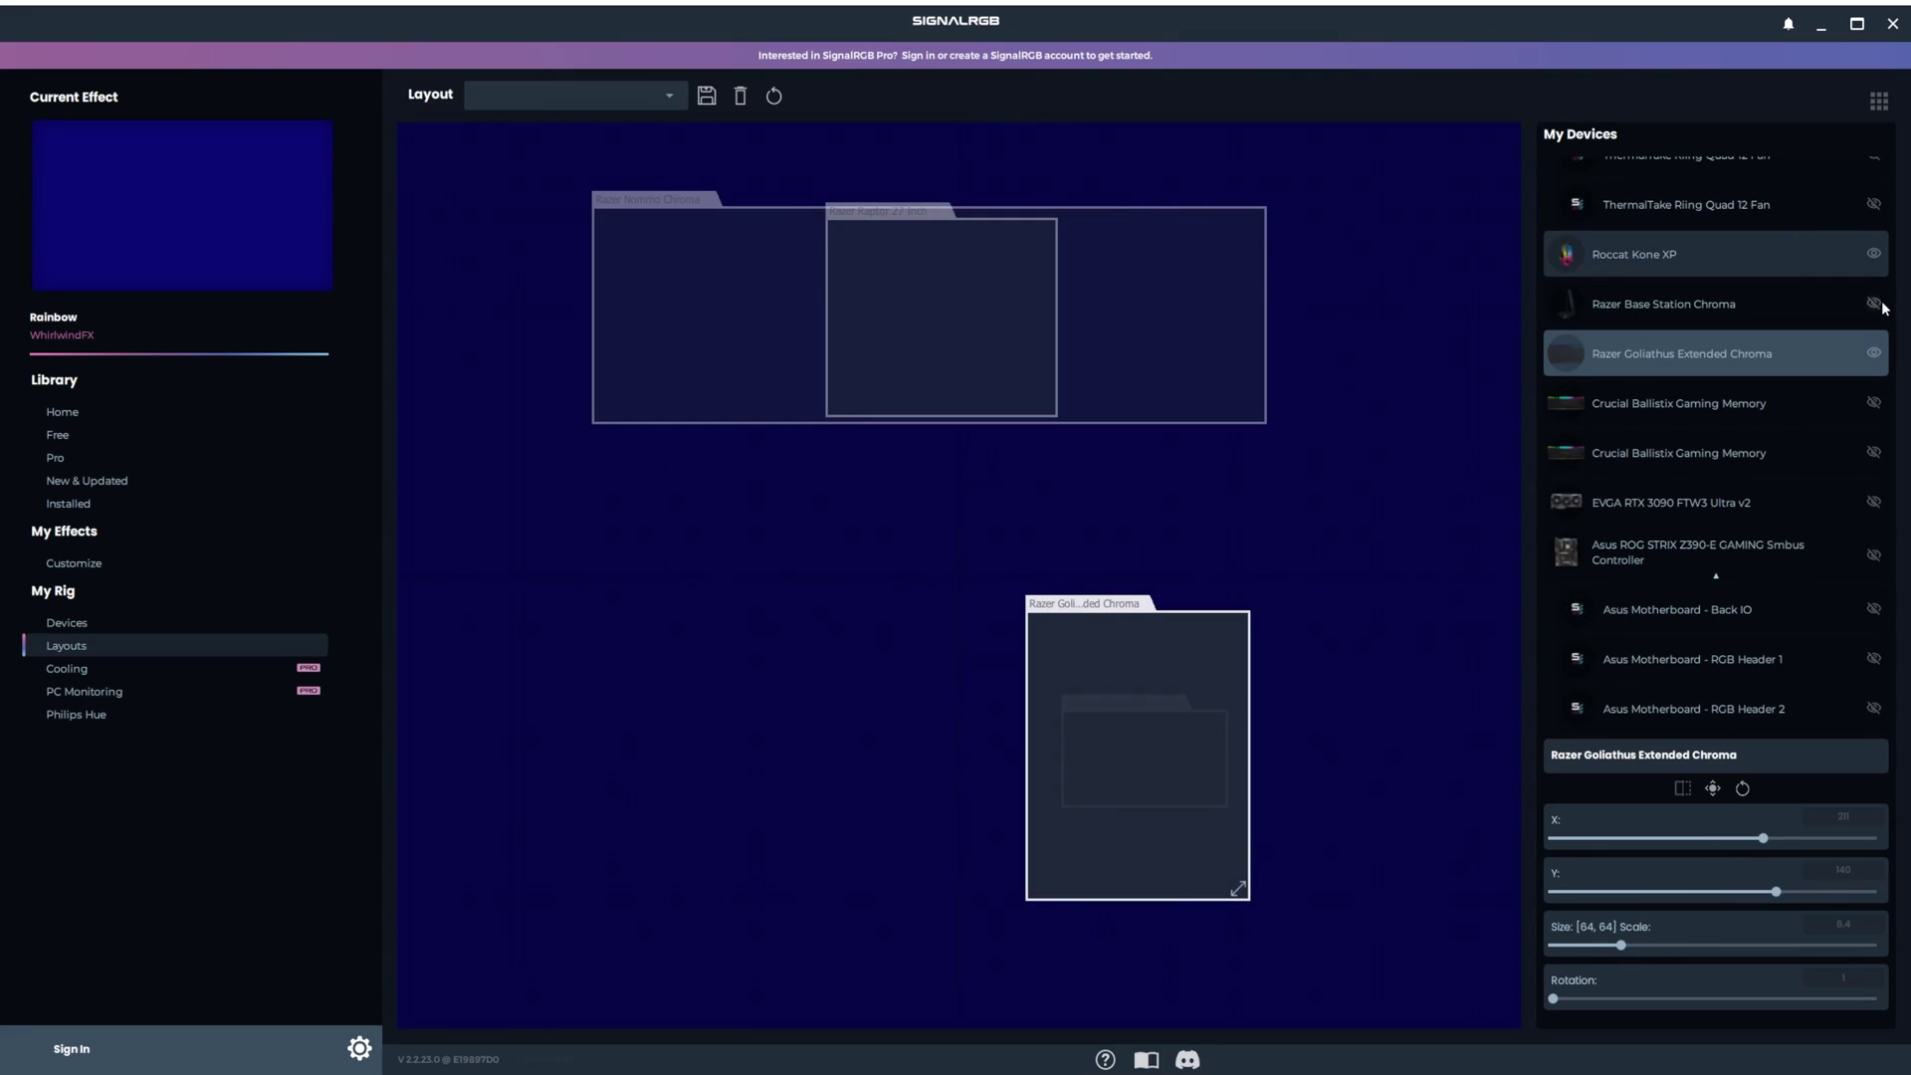
- Show the Element device, enlarge it and centre it on the canvas
{"action": "left_click", "coordinate": [1875, 304]}
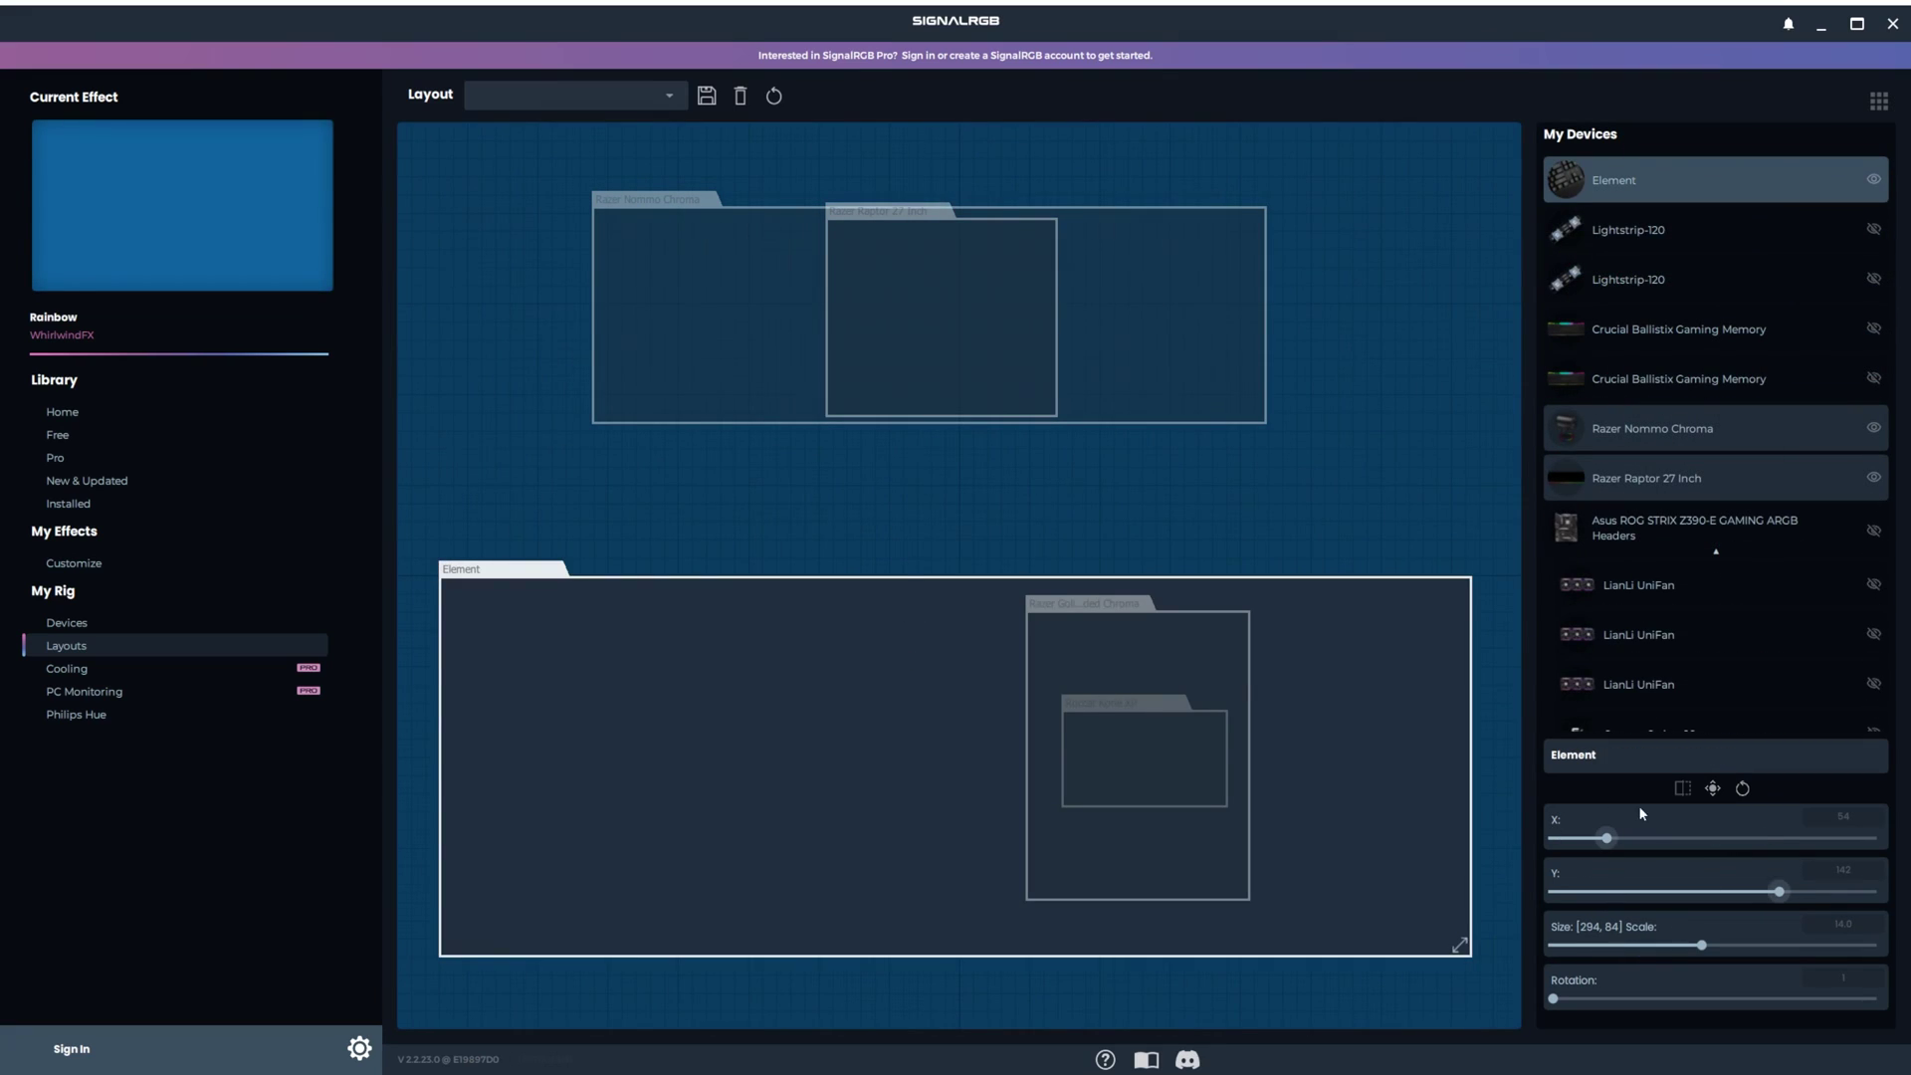
{"action": "left_click_drag", "start_coordinate": [1701, 945], "coordinate": [1703, 943]}
{"action": "left_click", "coordinate": [1711, 787]}
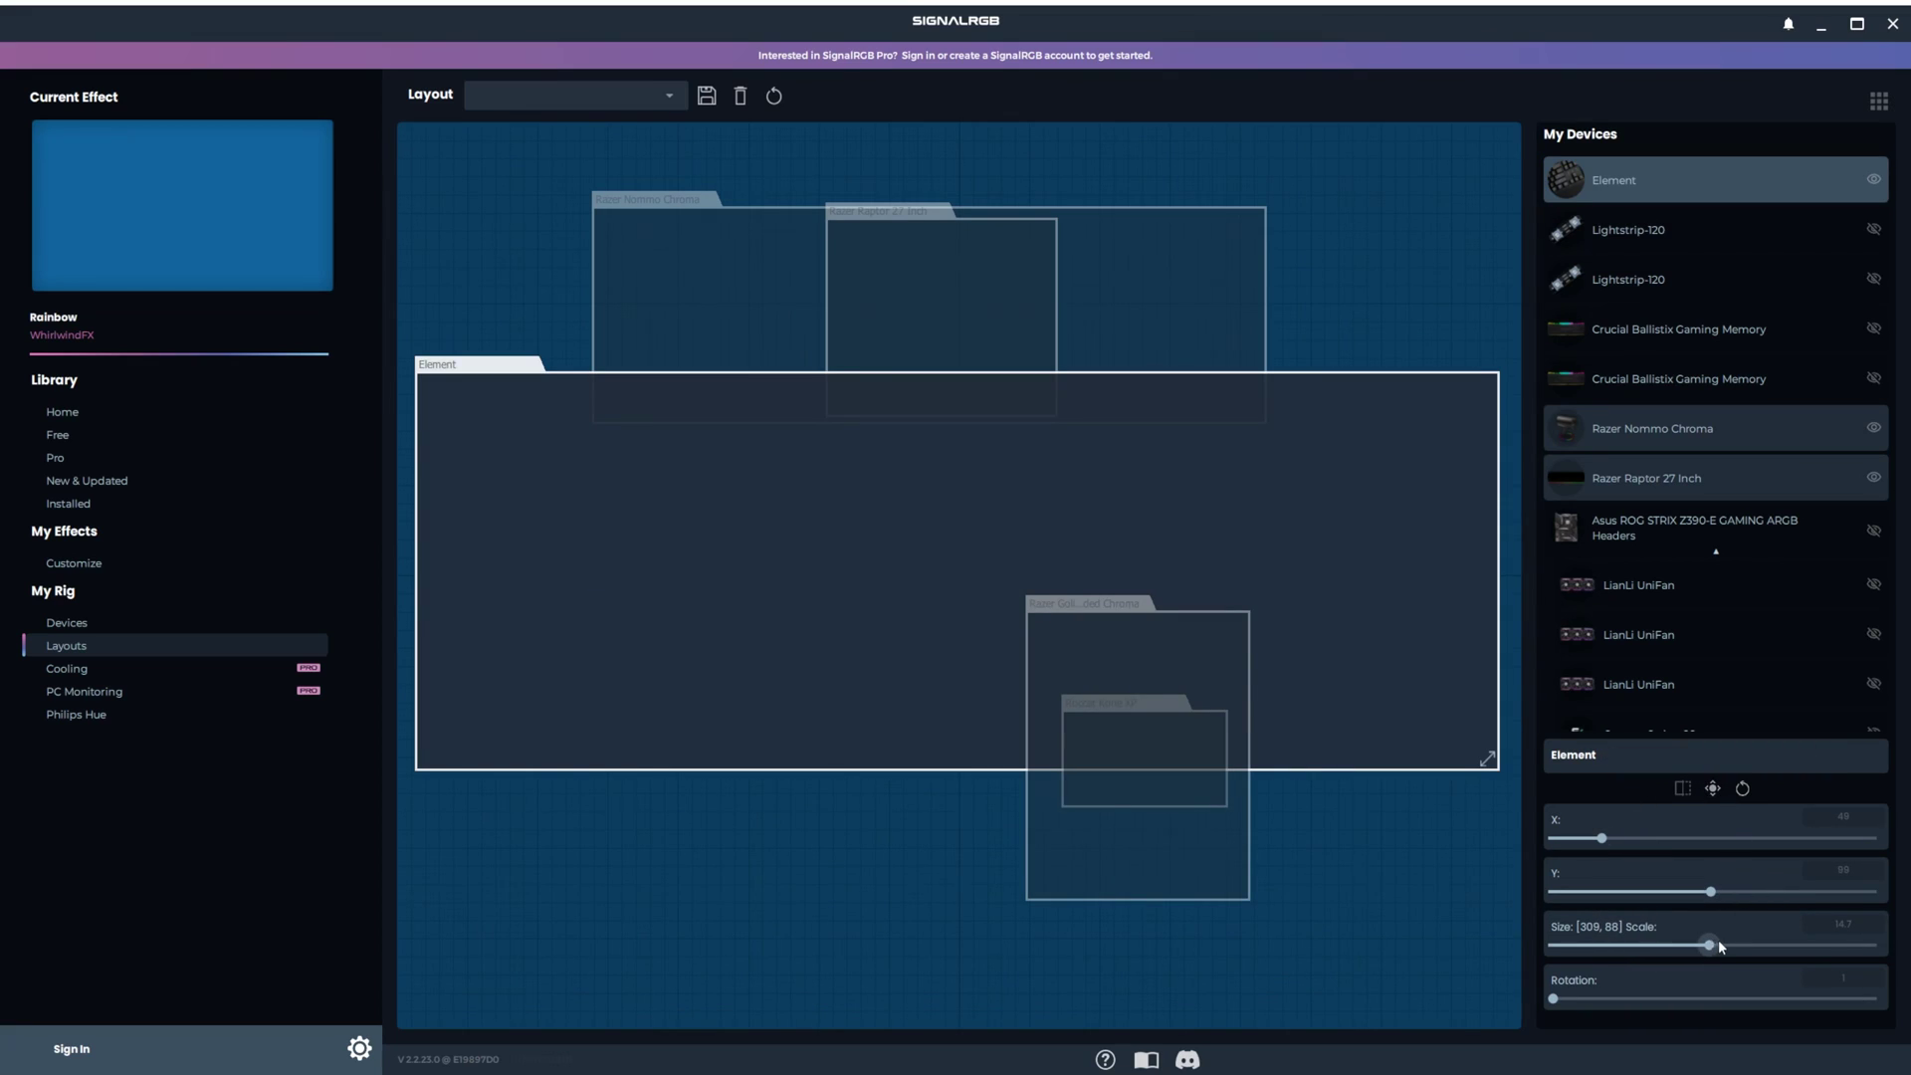
{"action": "left_click_drag", "start_coordinate": [1718, 942], "coordinate": [1712, 943]}
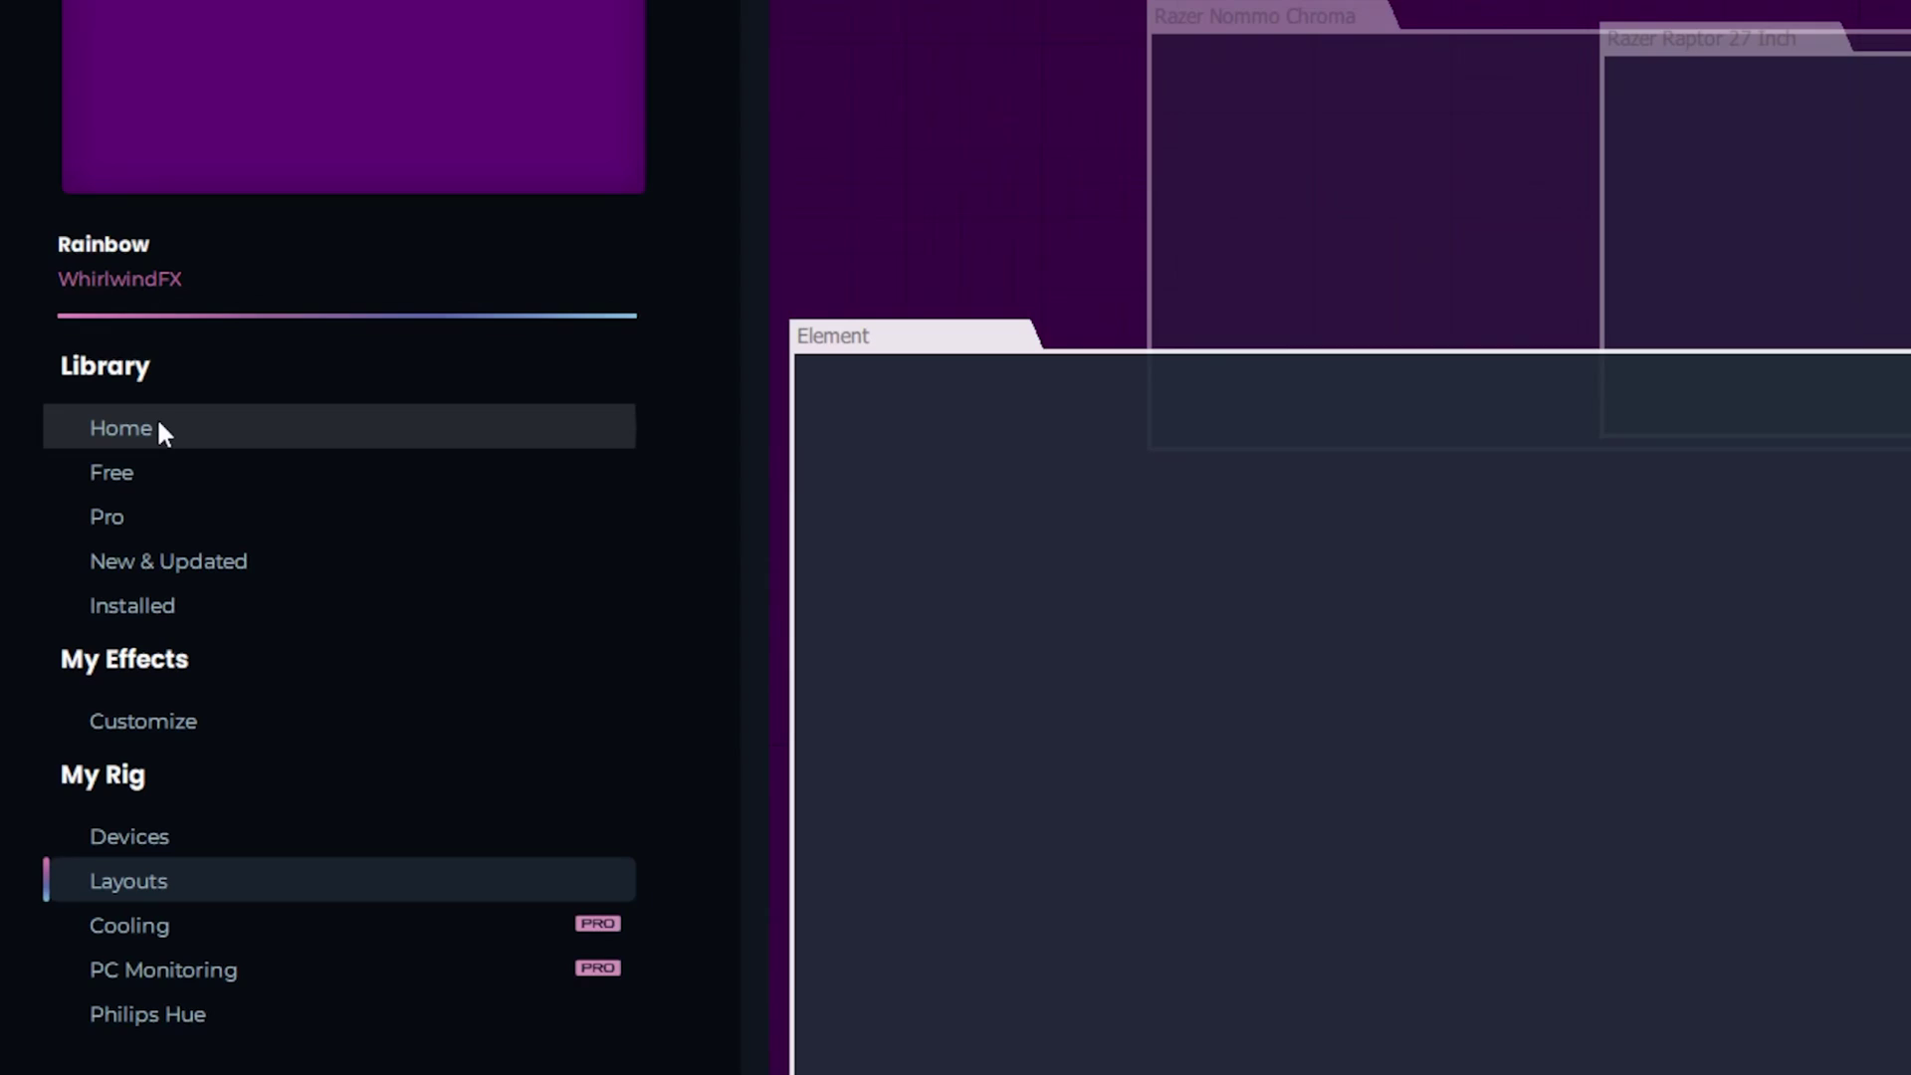
- Open the effects Library home and scroll through the full list of free effects
{"action": "left_click", "coordinate": [151, 426]}
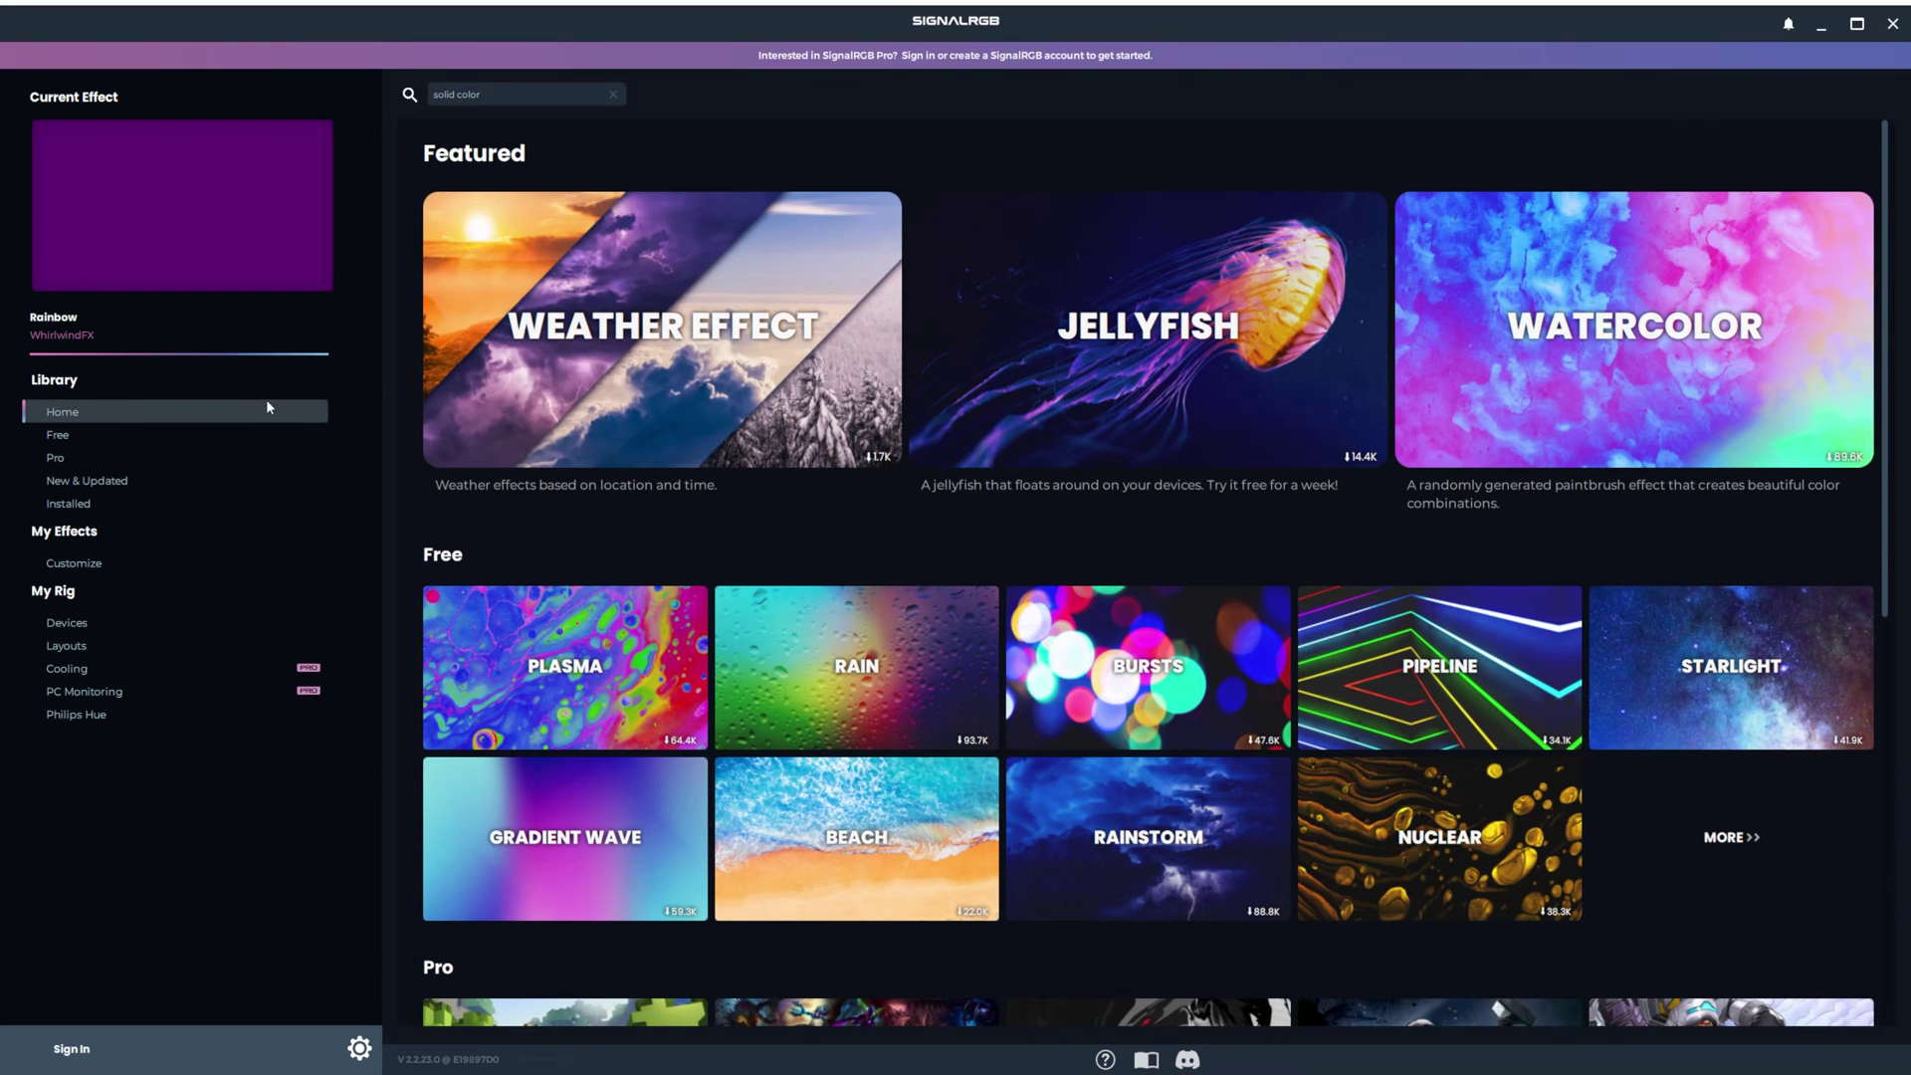
{"action": "scroll", "coordinate": [491, 410], "scroll_direction": "down", "scroll_amount": 1}
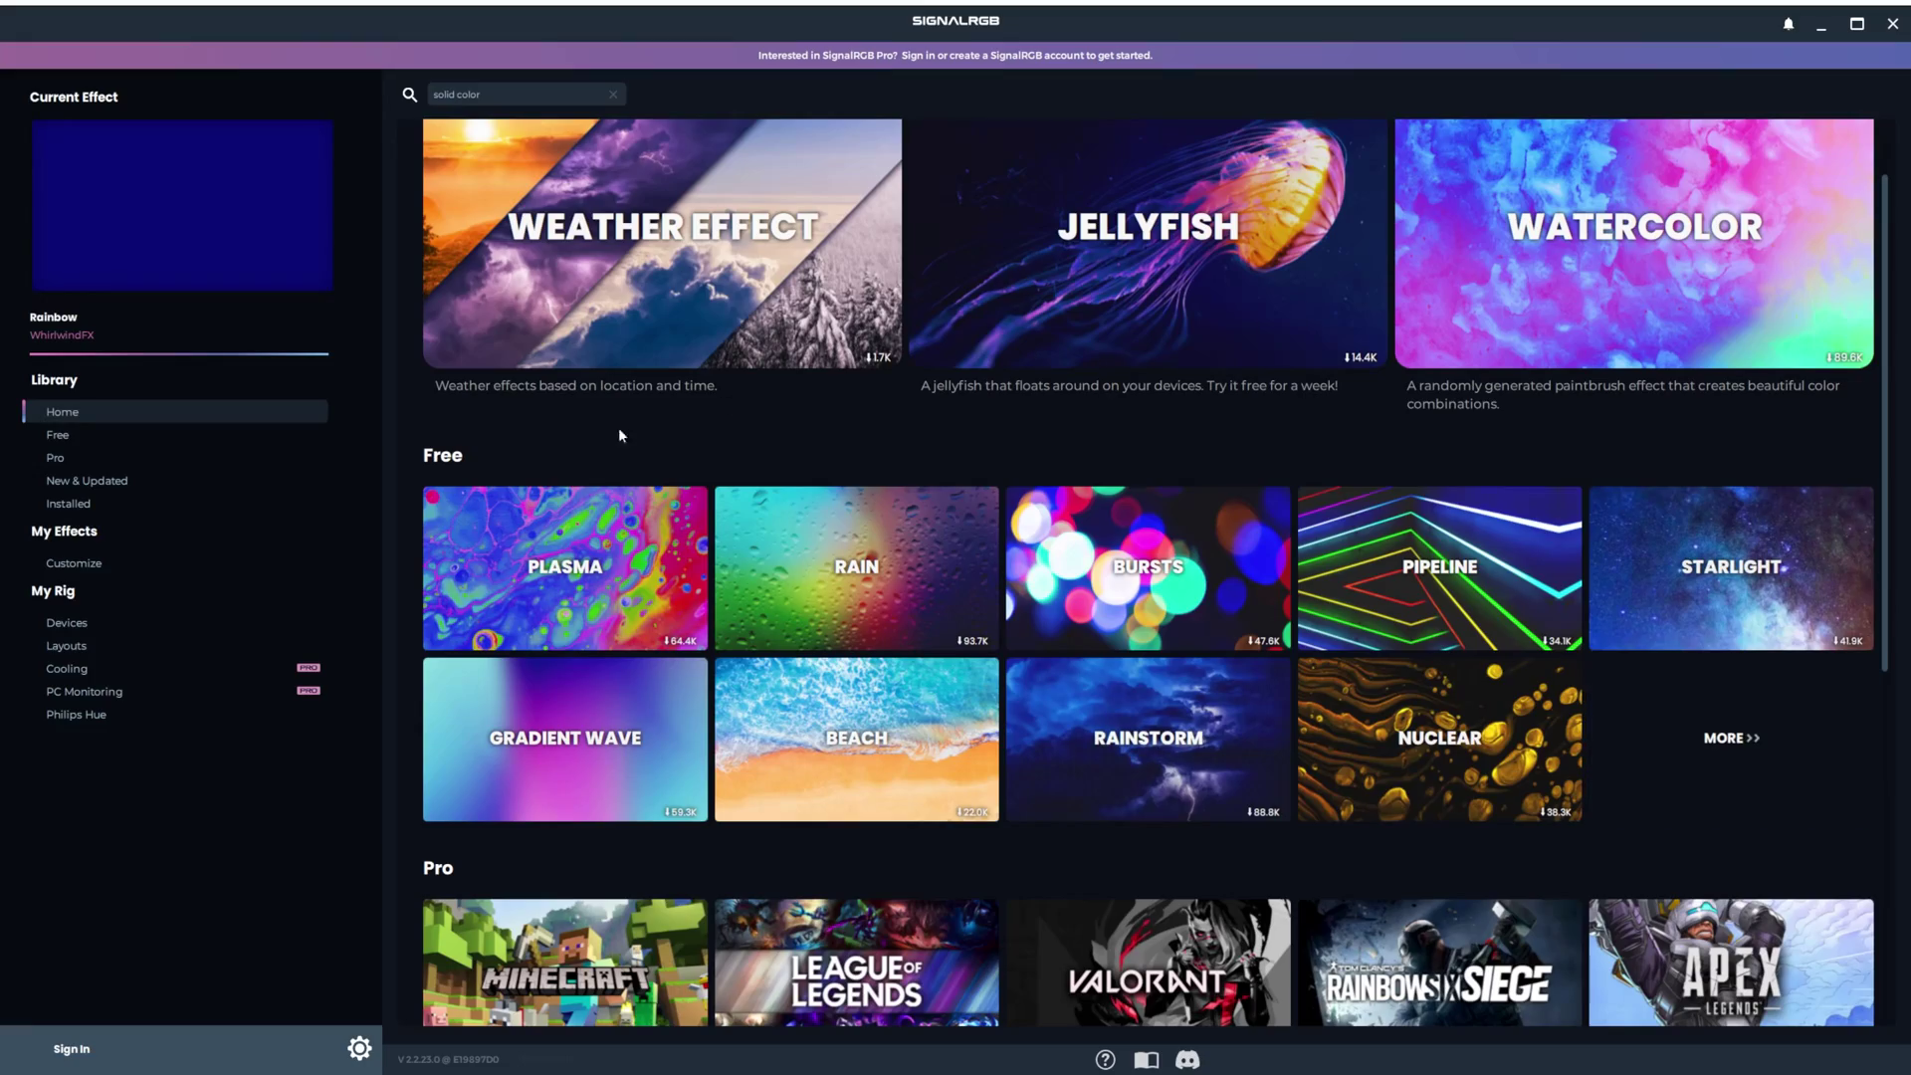
{"action": "left_click", "coordinate": [1732, 738]}
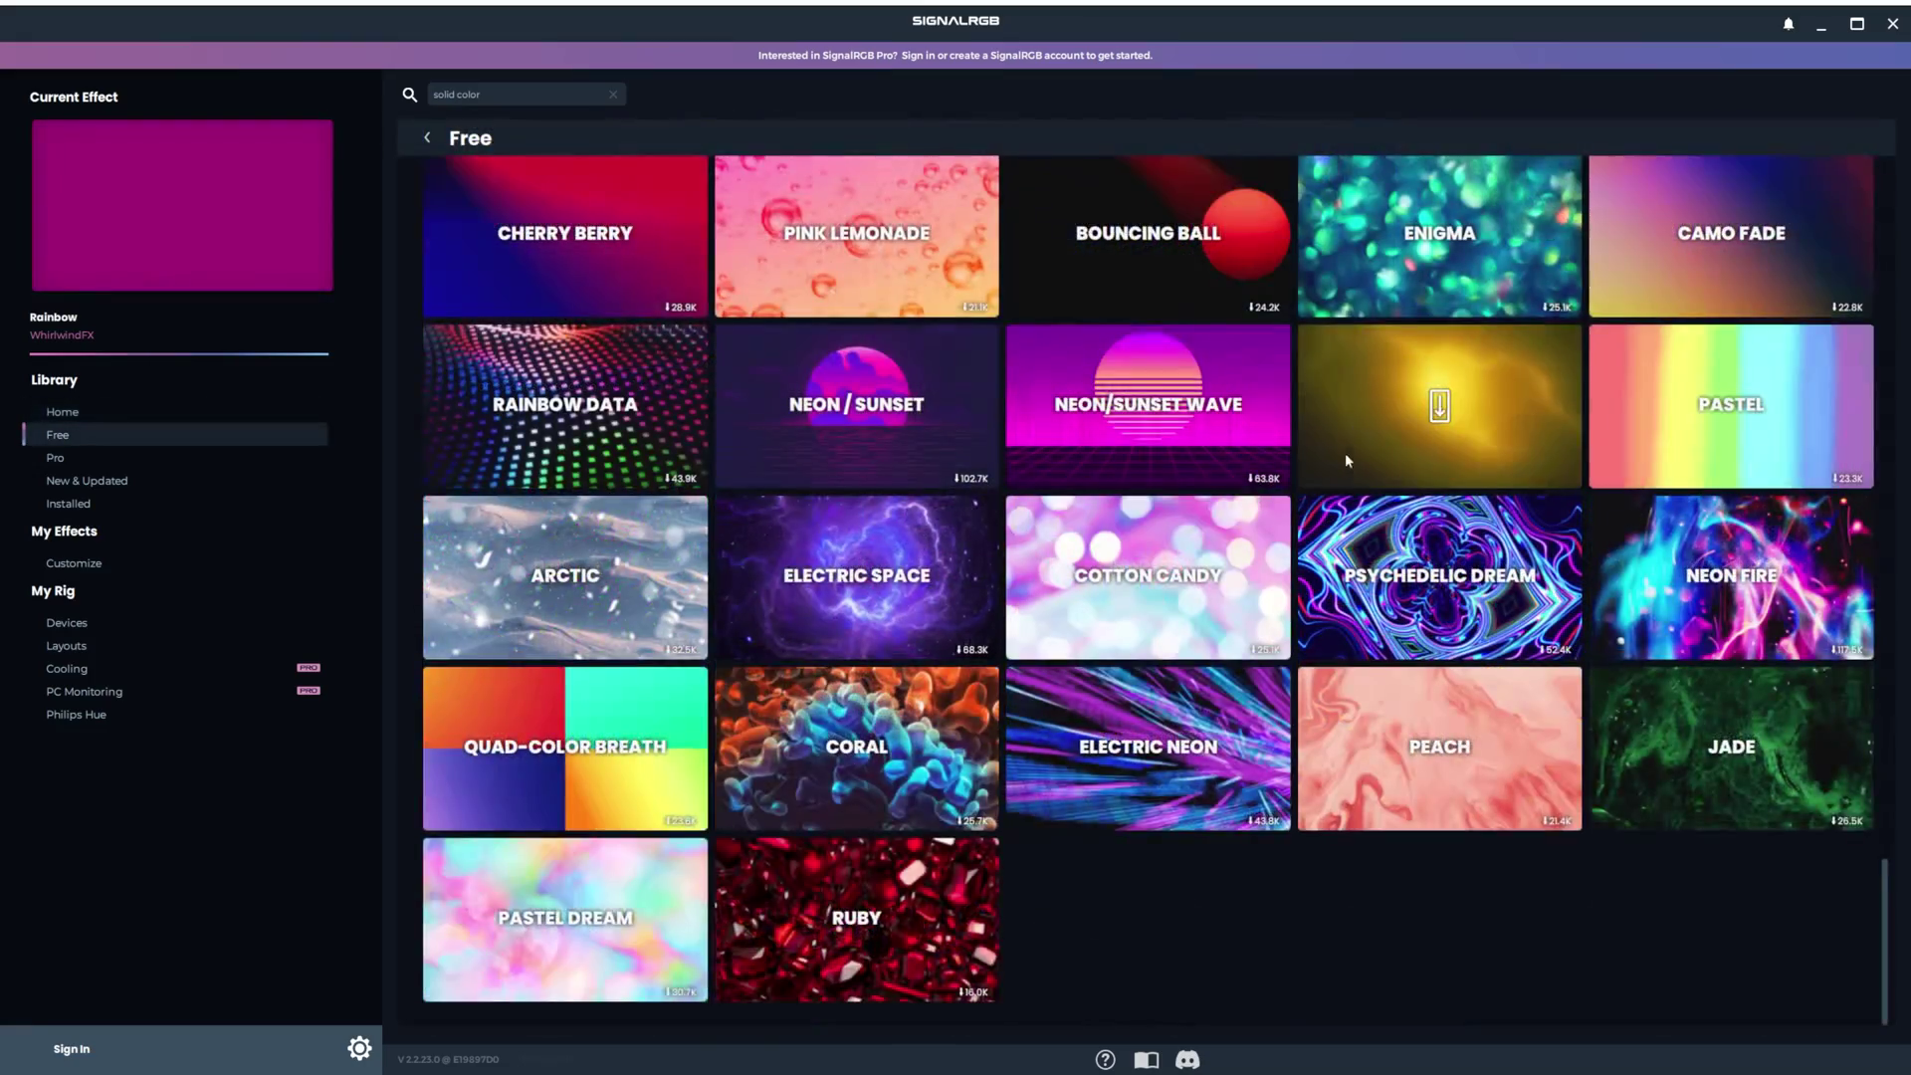
{"action": "scroll", "coordinate": [1346, 452], "scroll_direction": "up", "scroll_amount": 20}
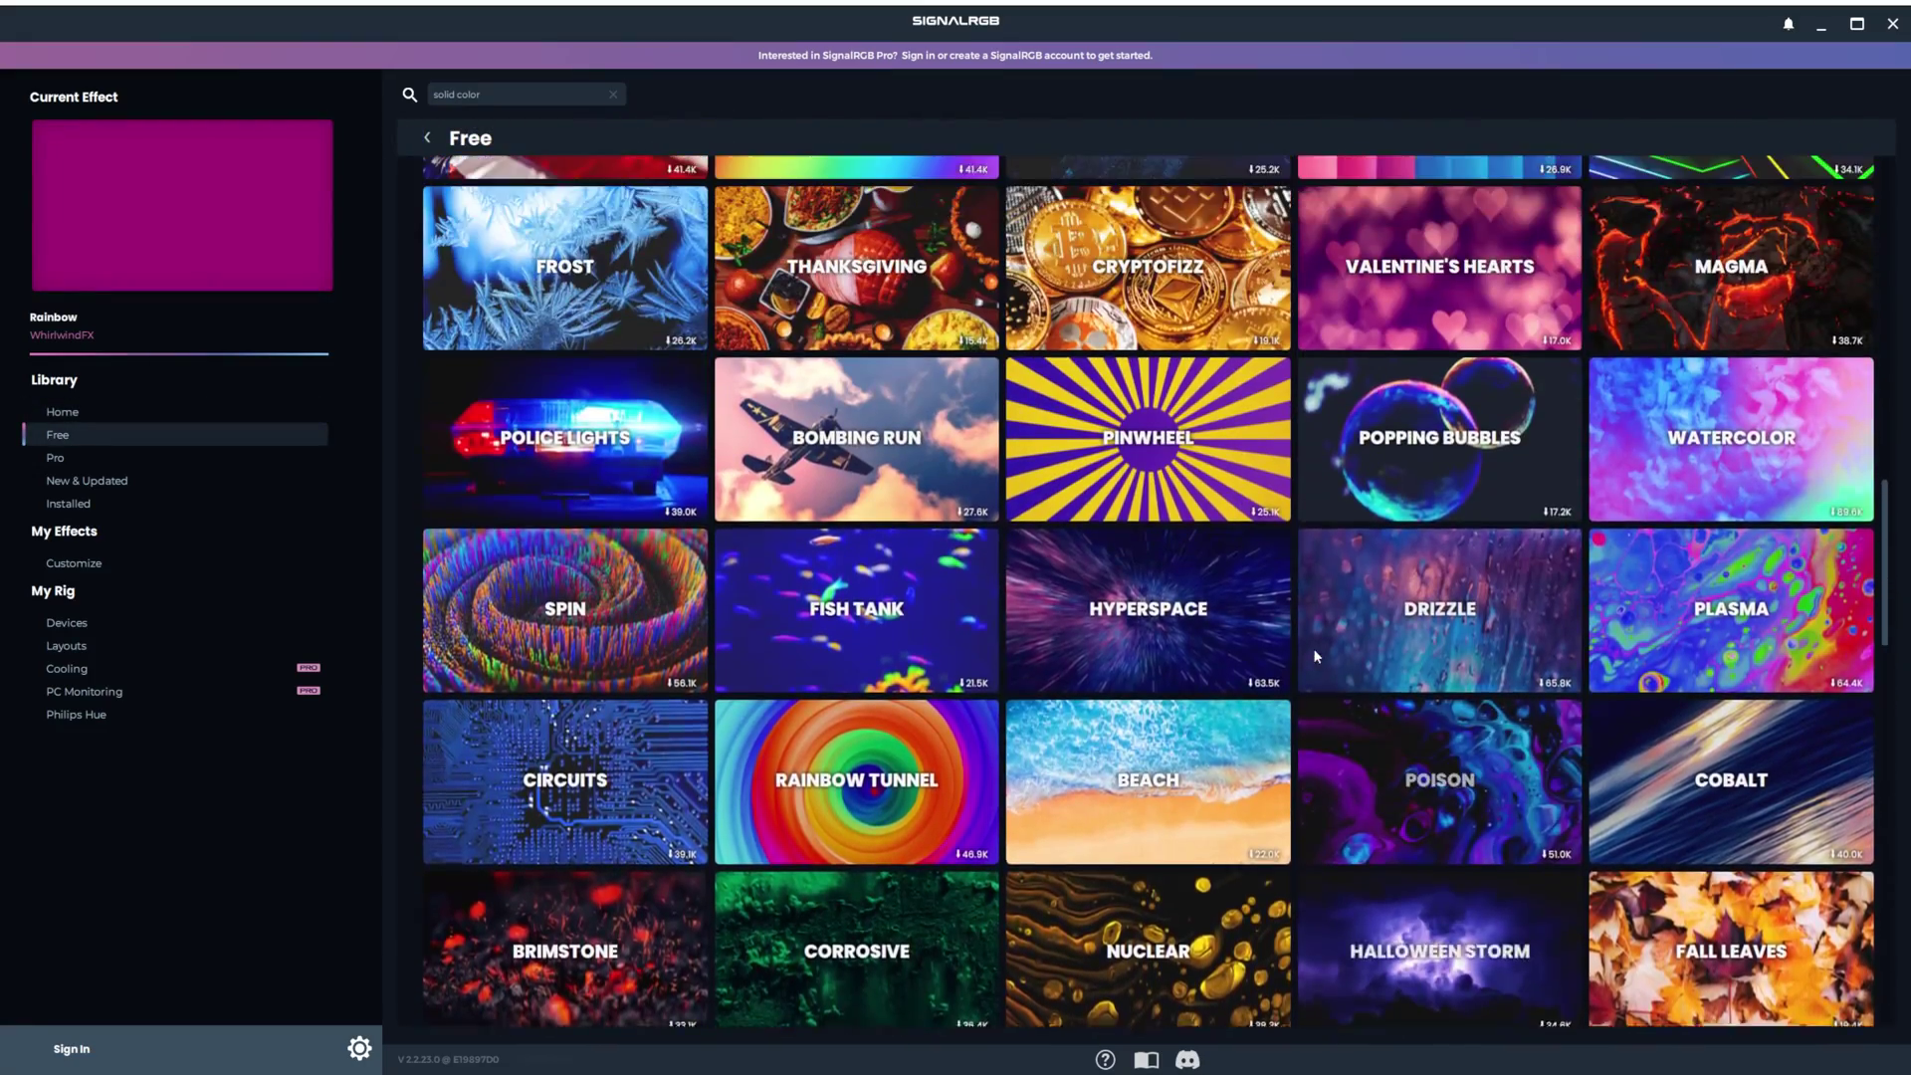
{"action": "scroll", "coordinate": [1312, 647], "scroll_direction": "up", "scroll_amount": 15}
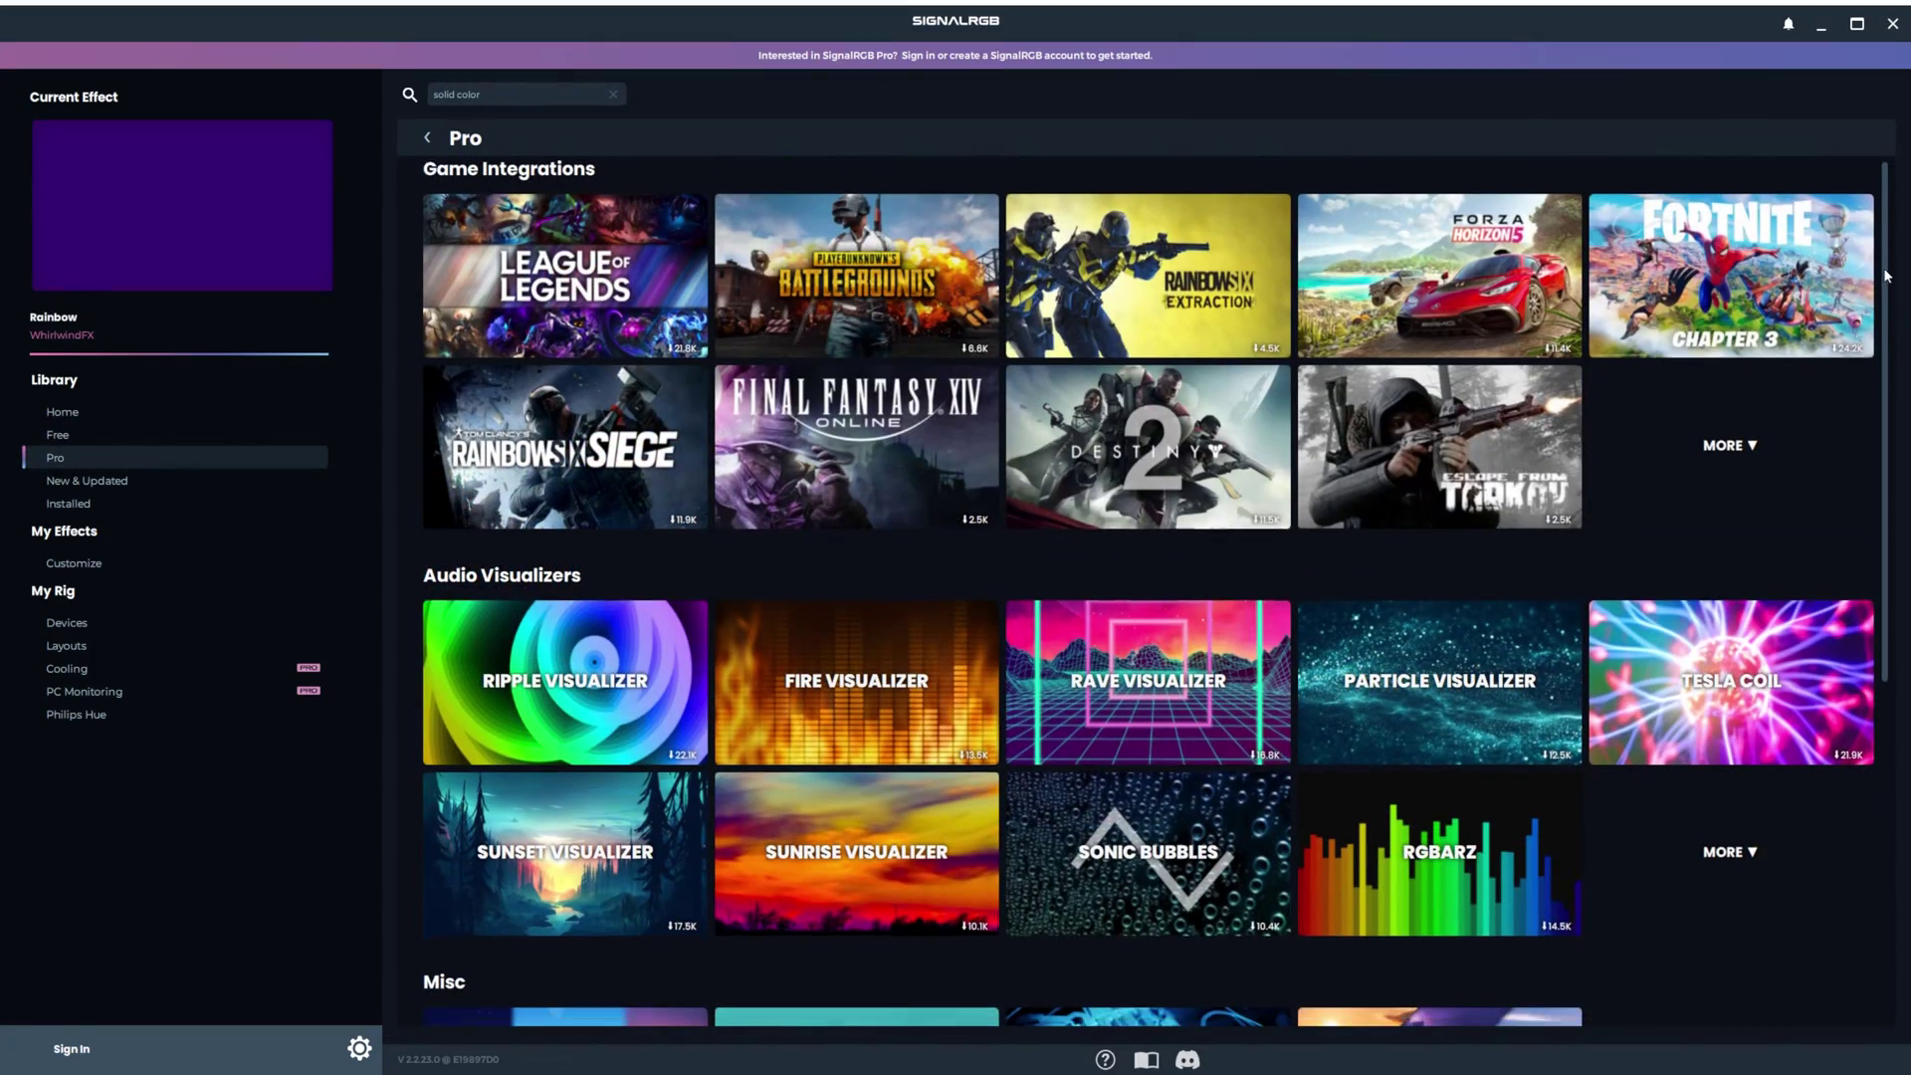
{"action": "left_click_drag", "start_coordinate": [1886, 275], "coordinate": [1863, 515]}
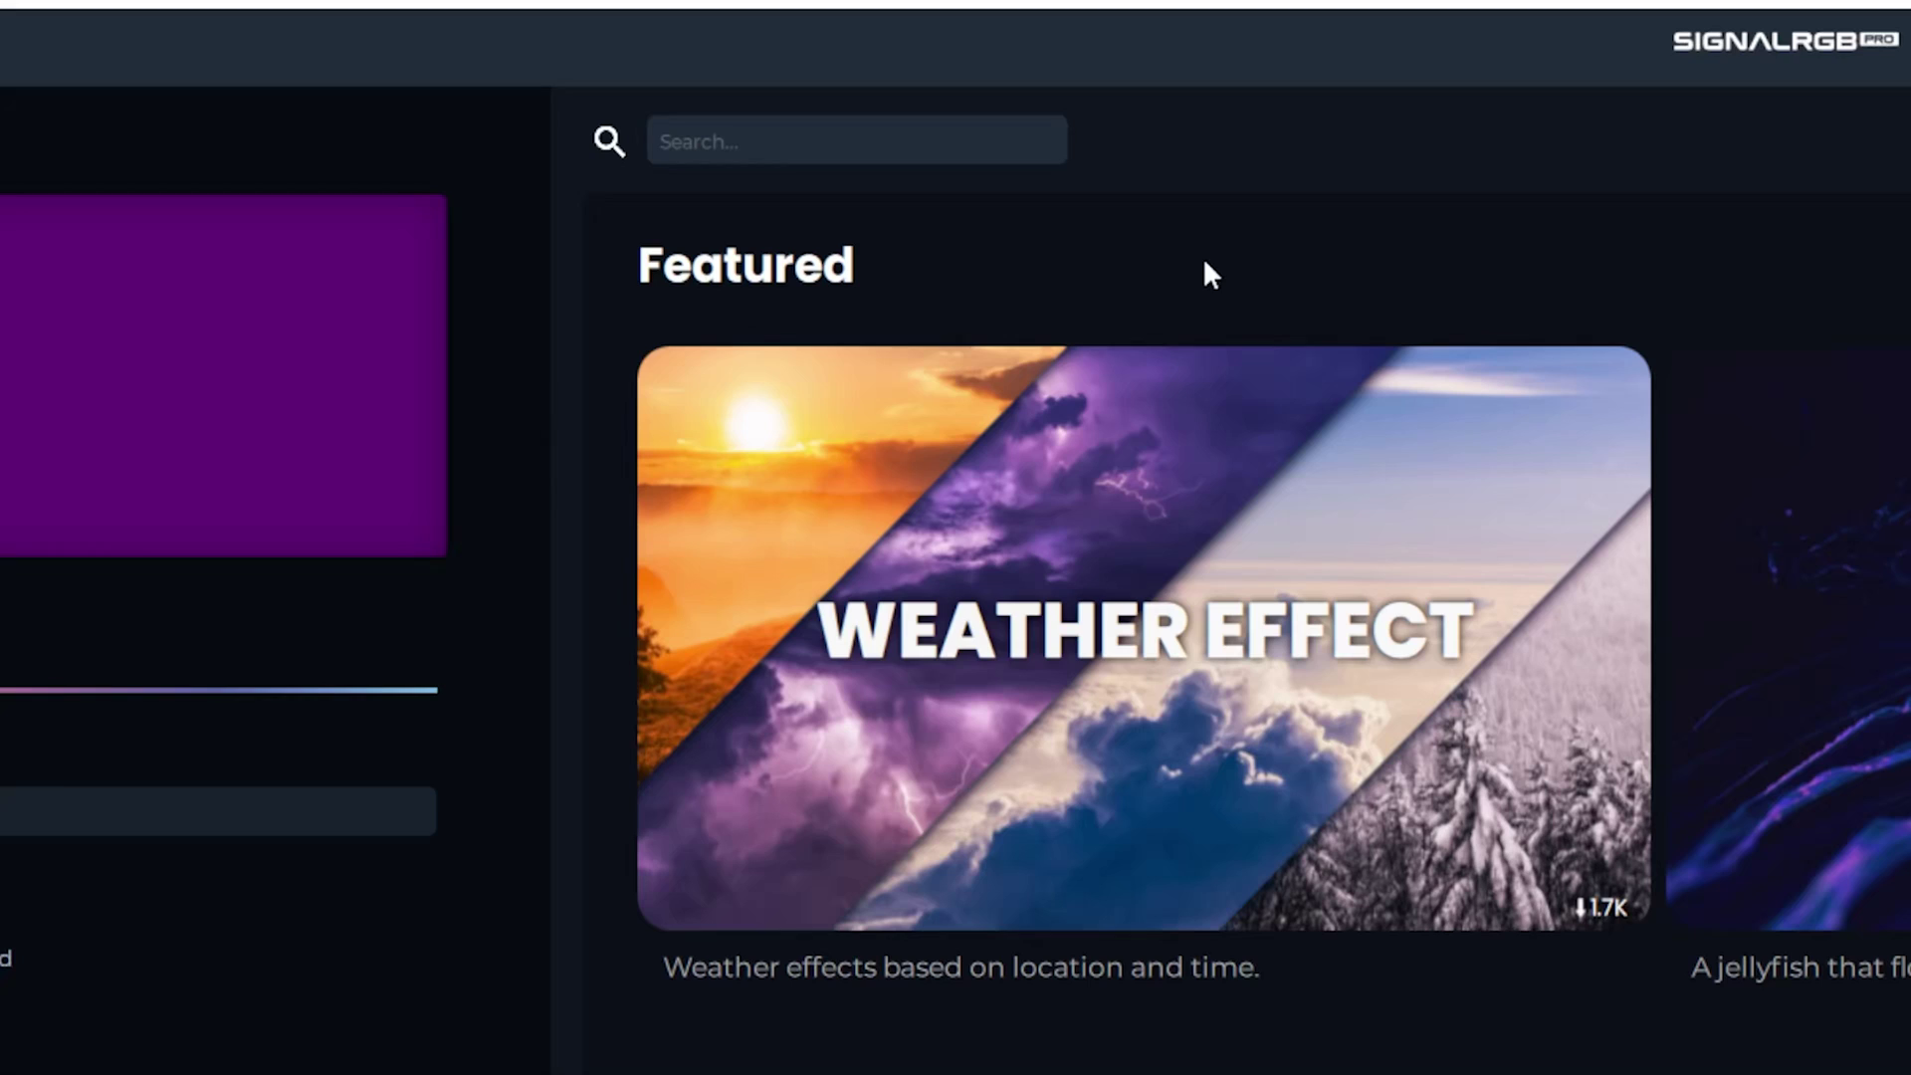
- Search the effects library for 'Radar' to bring up the Radar effect
{"action": "left_click", "coordinate": [762, 130]}
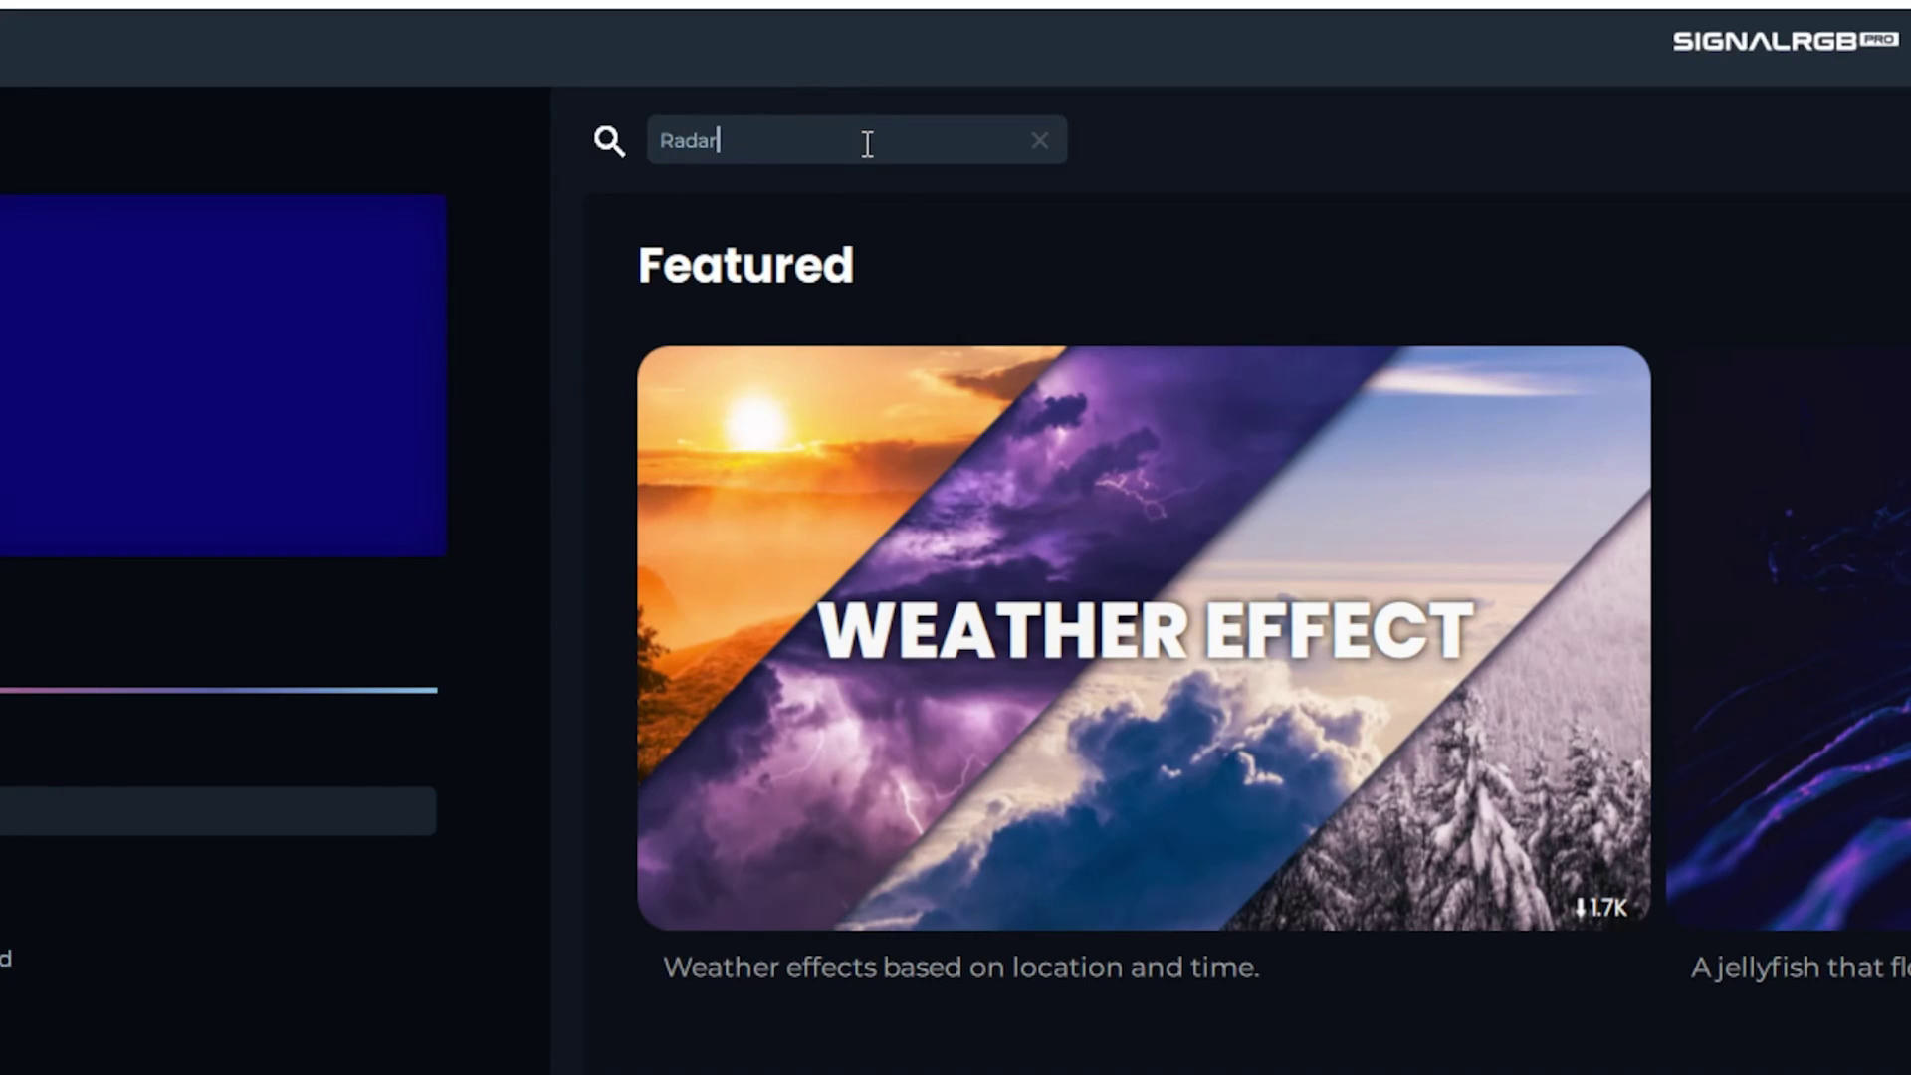
{"action": "key", "text": "Return"}
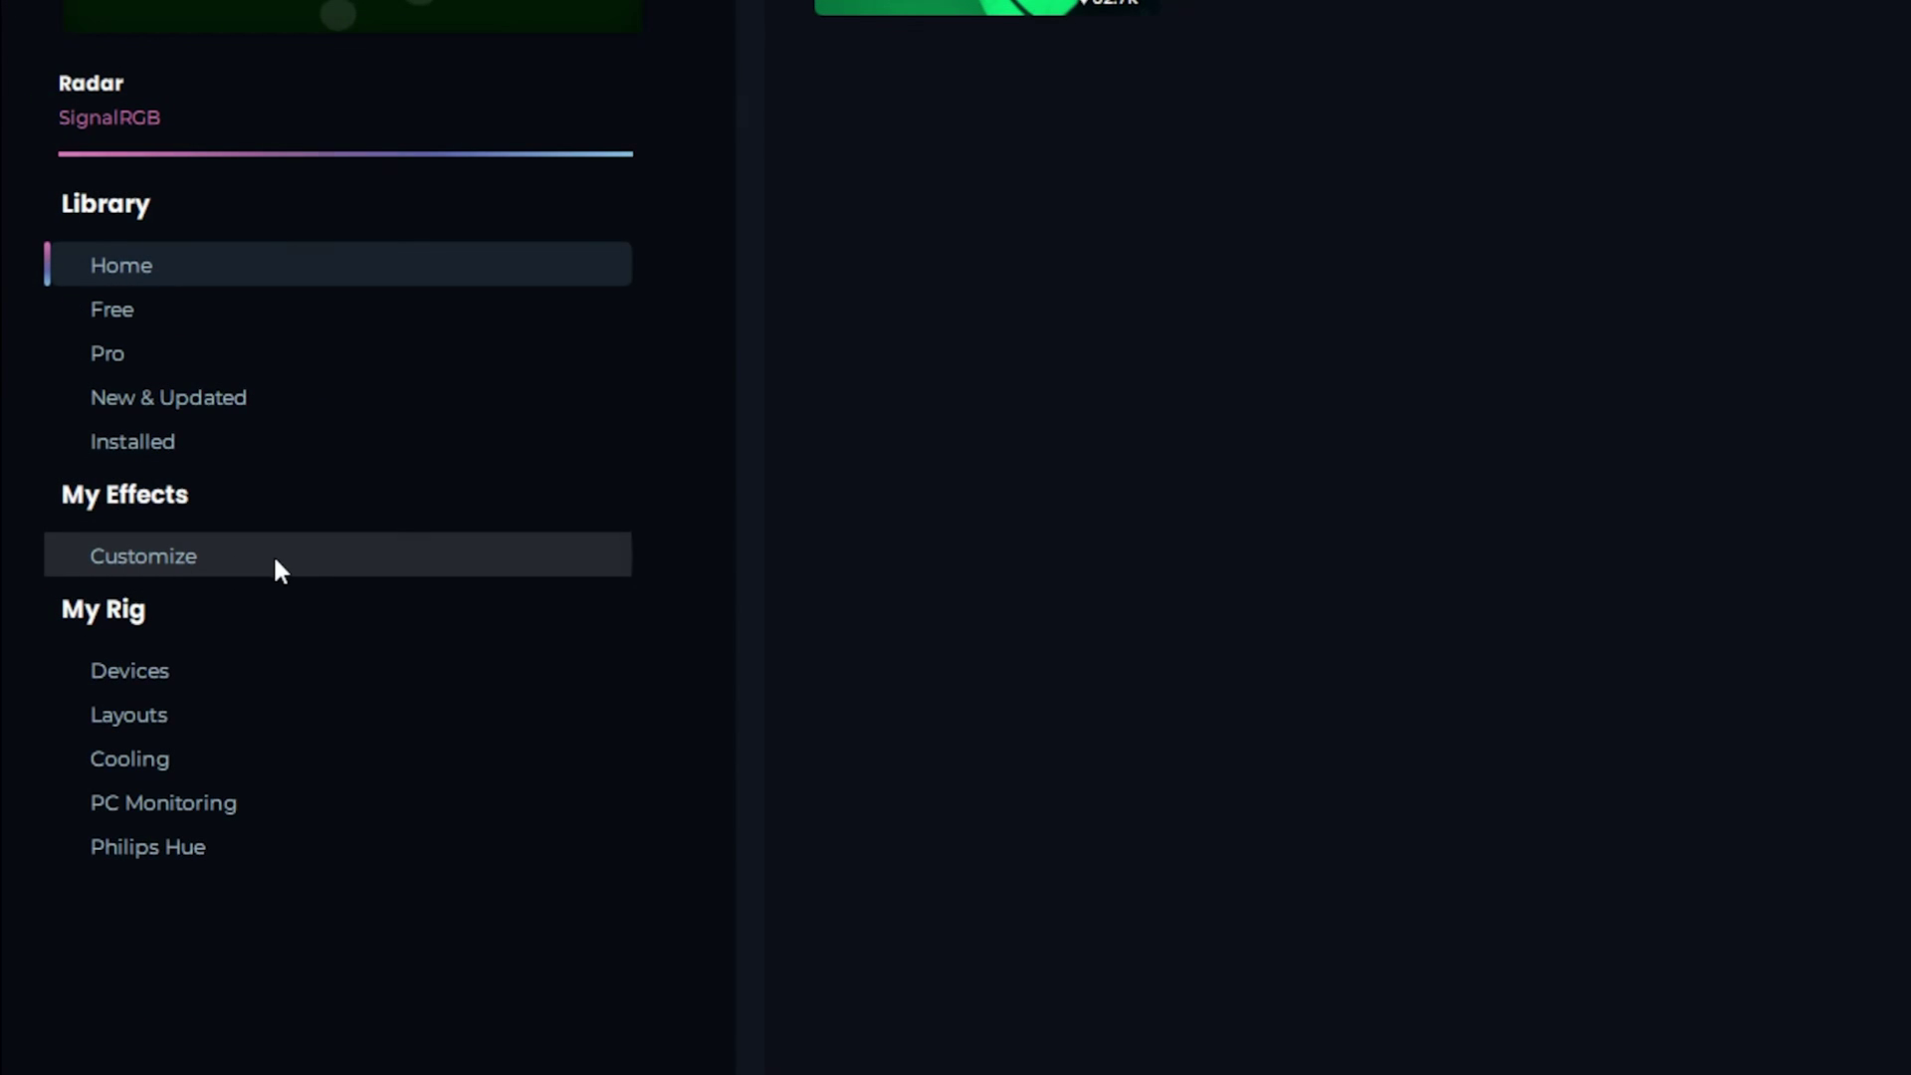
- In Radar's settings, enable Rainbow Mode, set Speed to 55, and disable Blips and Ripples
{"action": "left_click", "coordinate": [266, 559]}
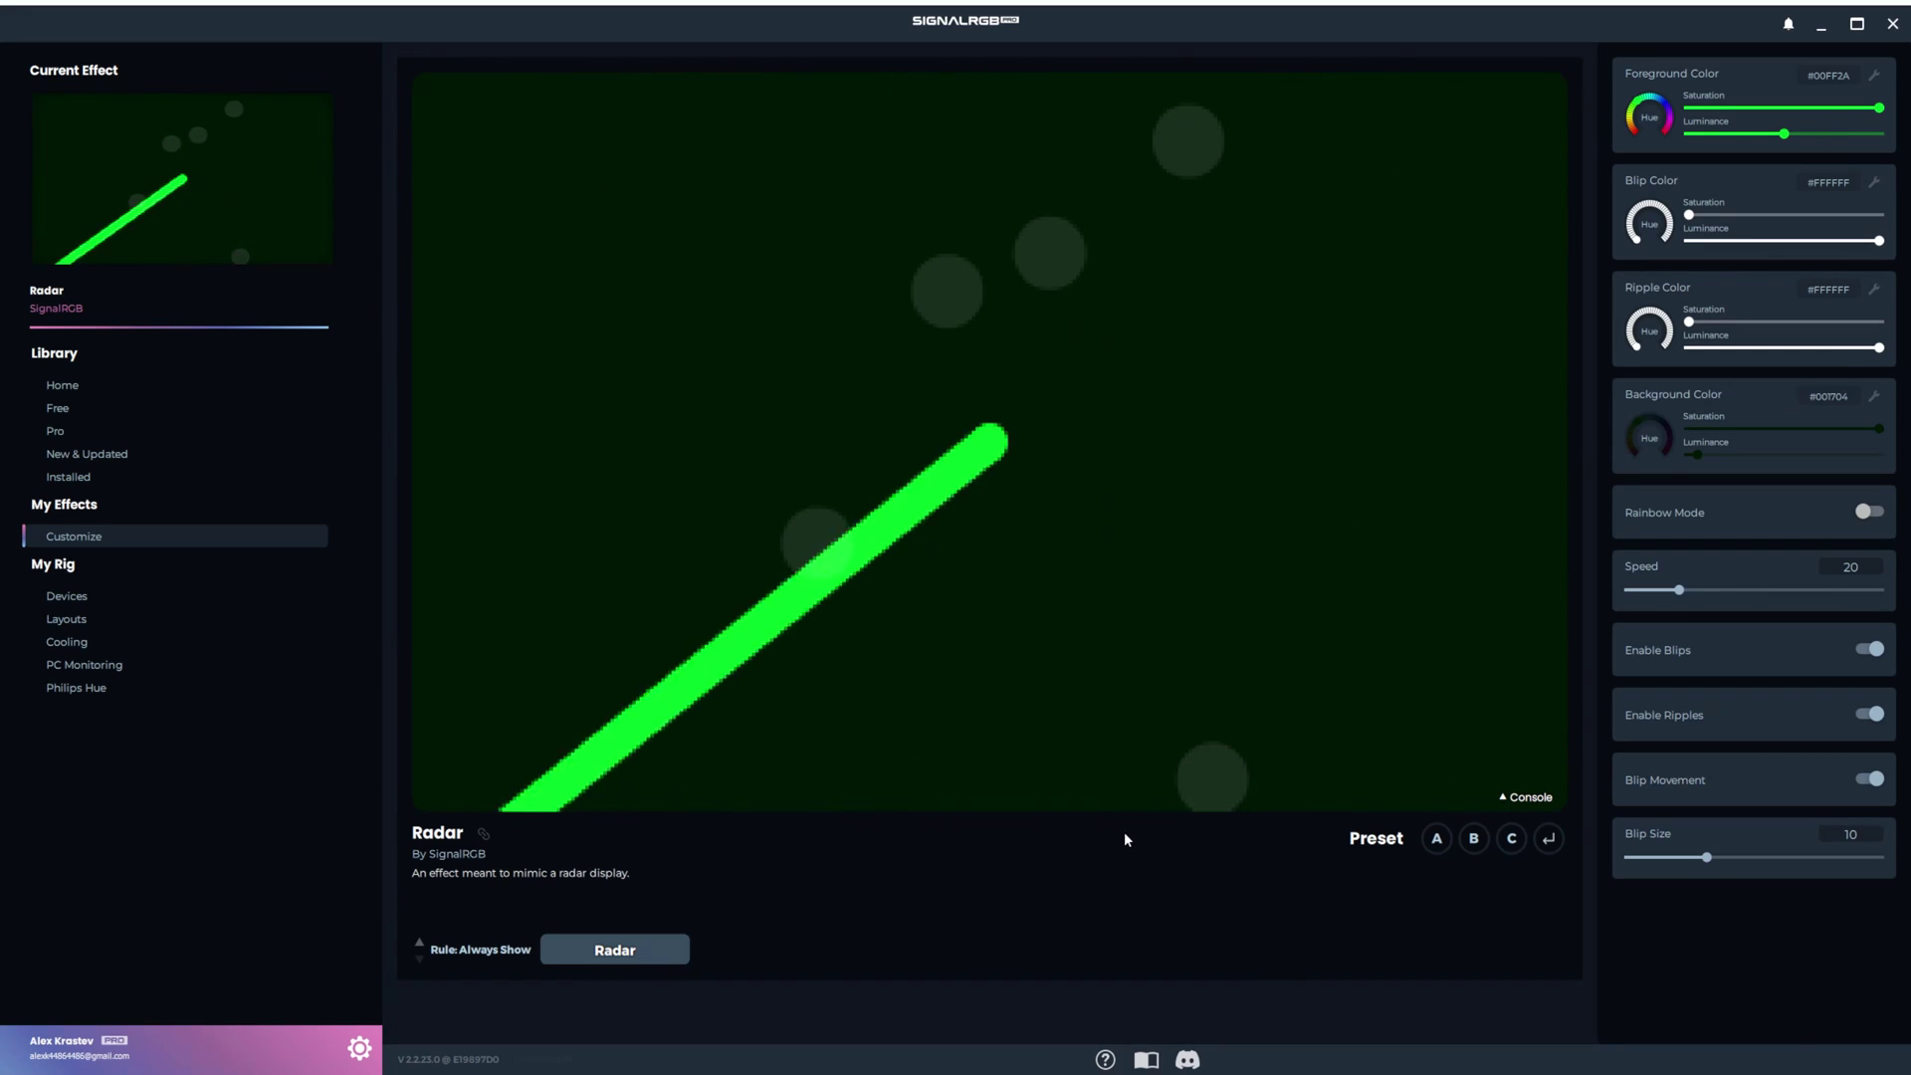
{"action": "left_click", "coordinate": [1866, 511]}
{"action": "left_click_drag", "start_coordinate": [1679, 590], "coordinate": [1767, 590]}
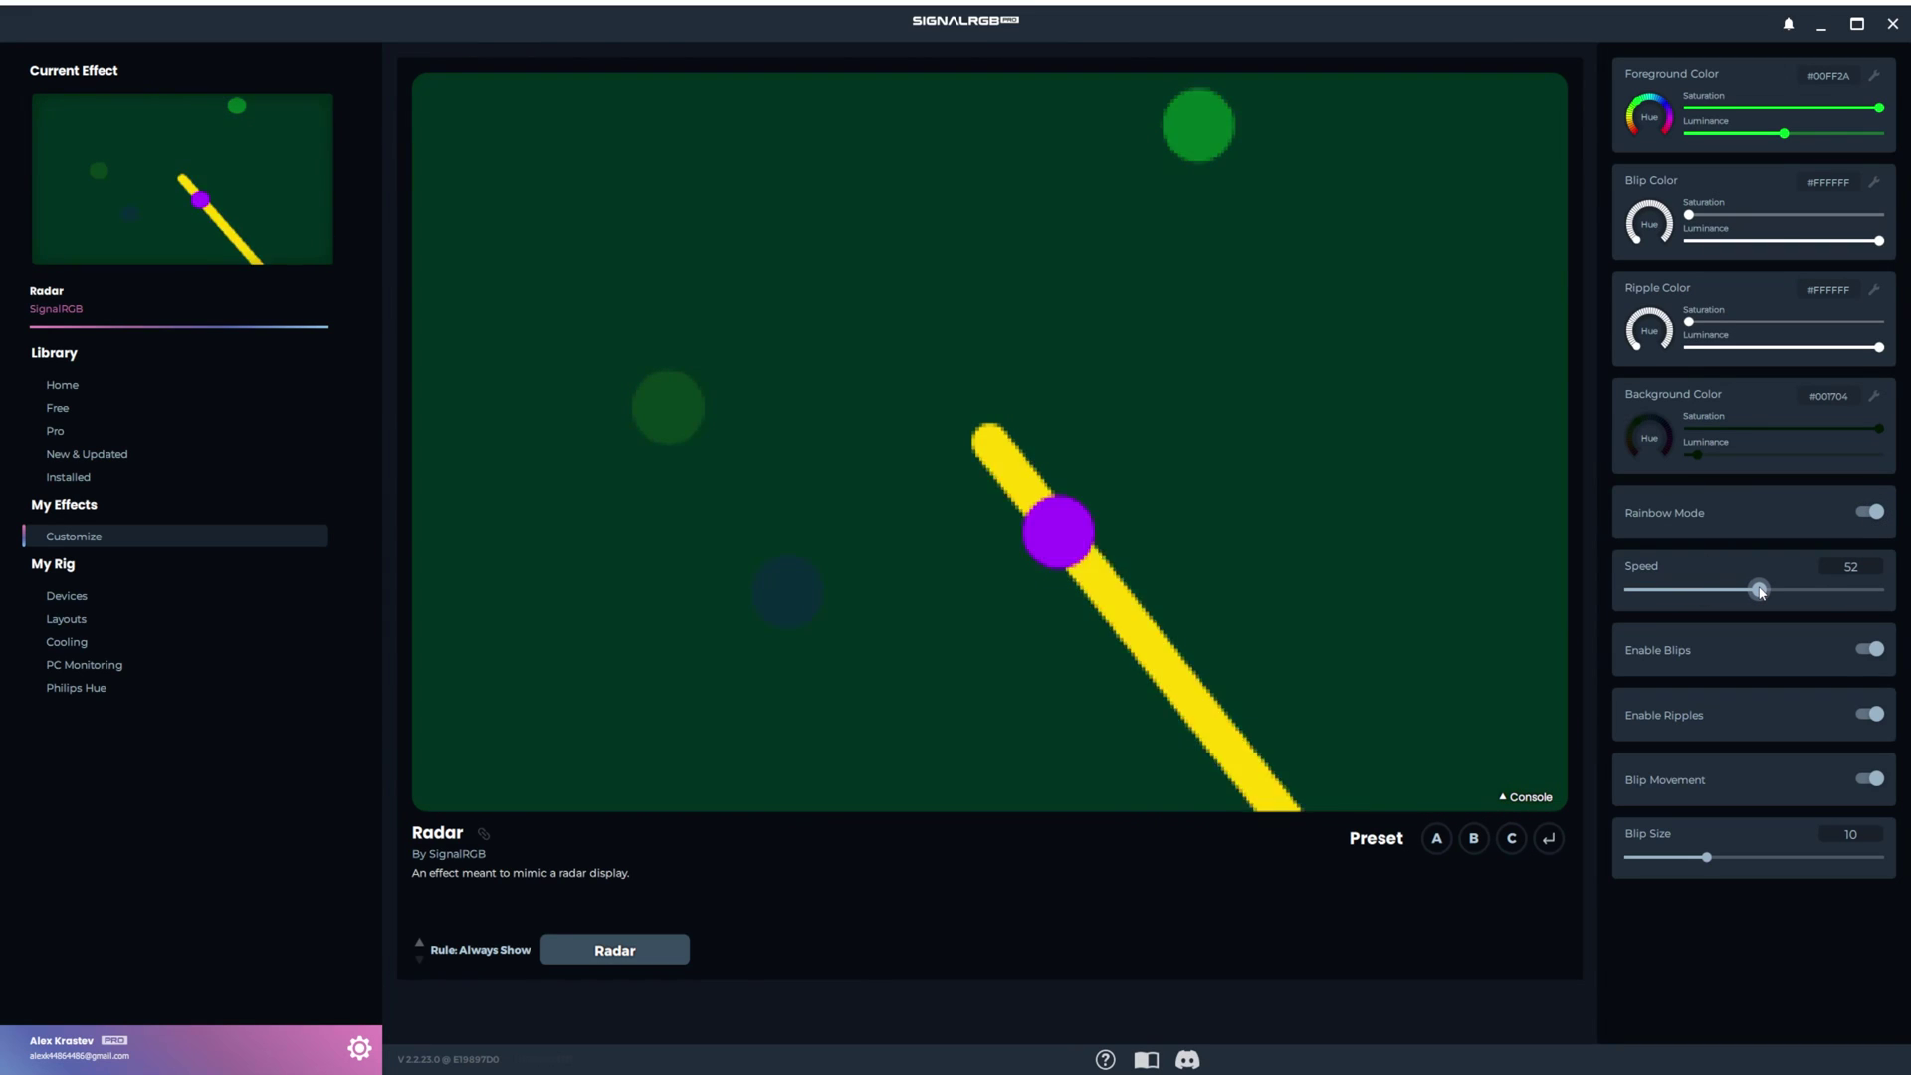
{"action": "left_click", "coordinate": [1867, 649]}
{"action": "left_click", "coordinate": [1871, 713]}
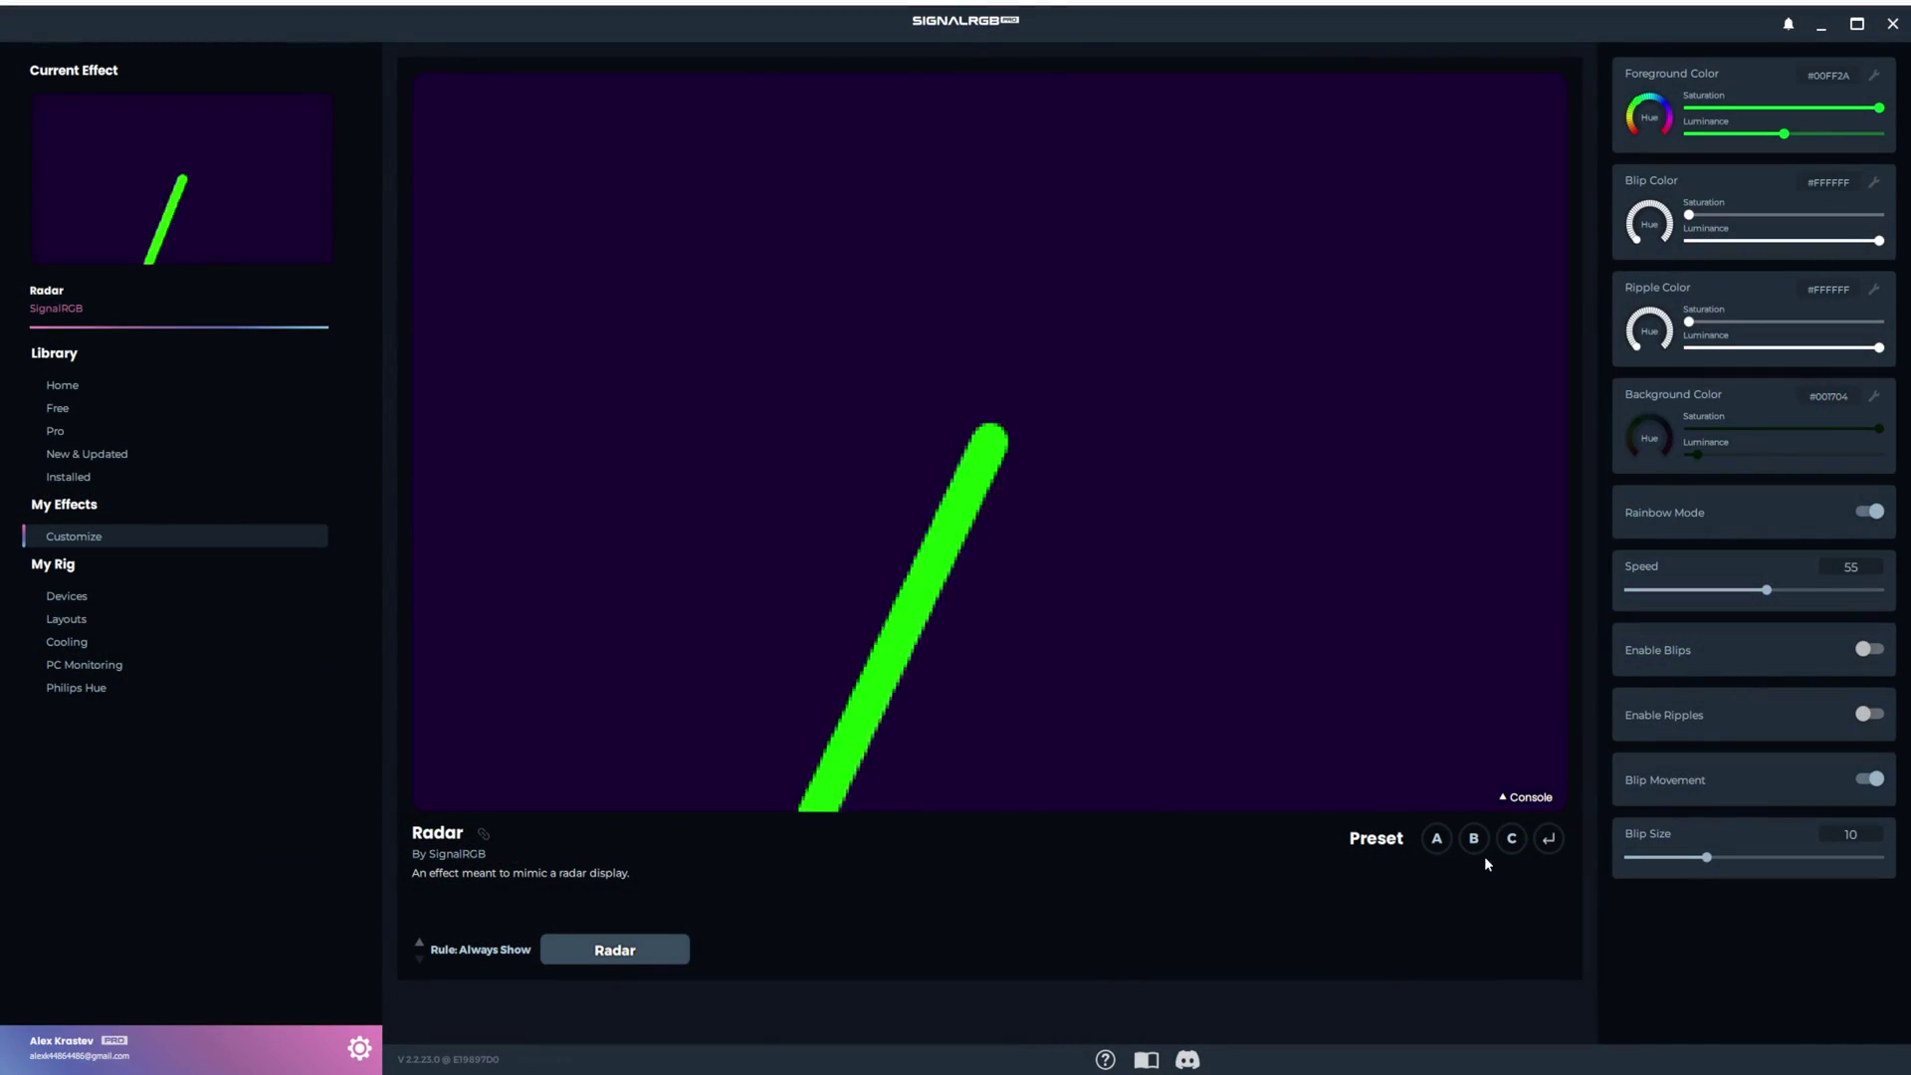
- Save the Radar settings to preset slot A, revert to defaults, then reload slot A
{"action": "left_click", "coordinate": [1438, 839]}
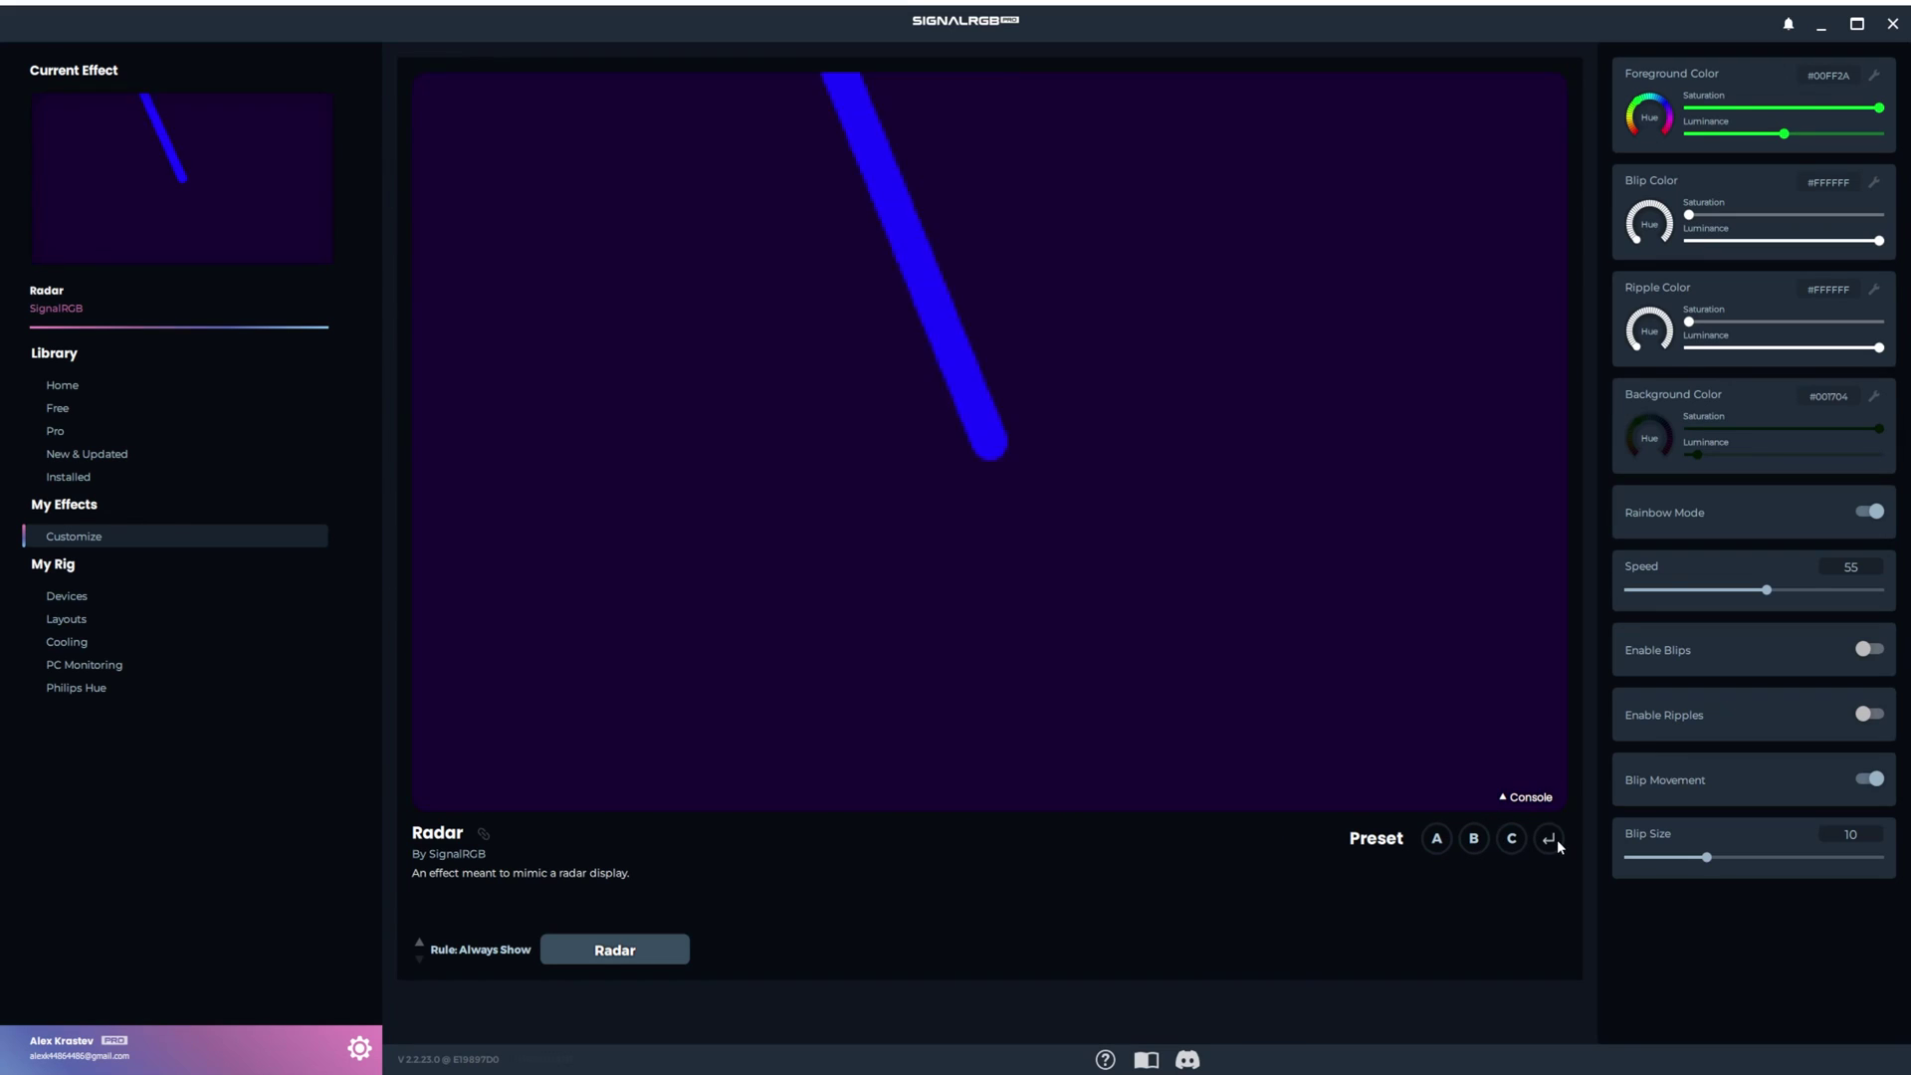
{"action": "left_click", "coordinate": [1437, 839]}
{"action": "left_click", "coordinate": [1436, 842]}
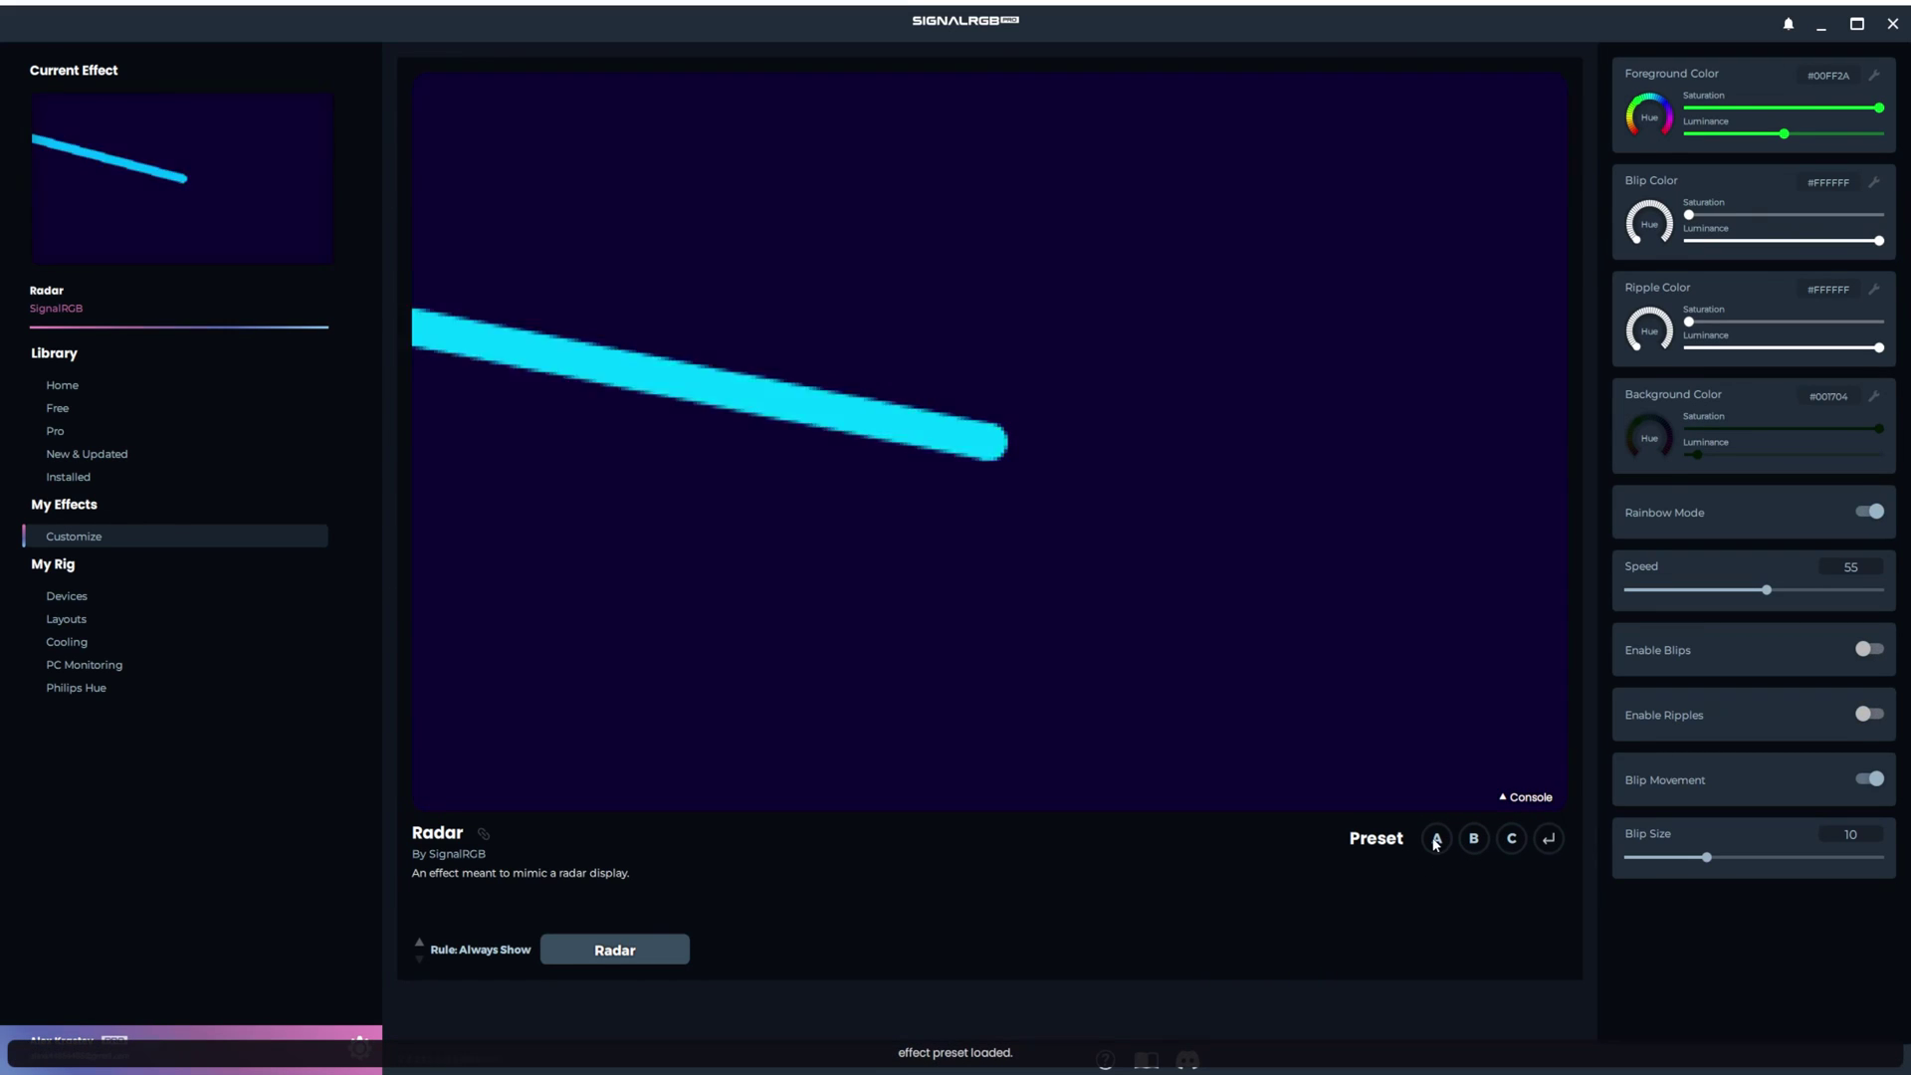